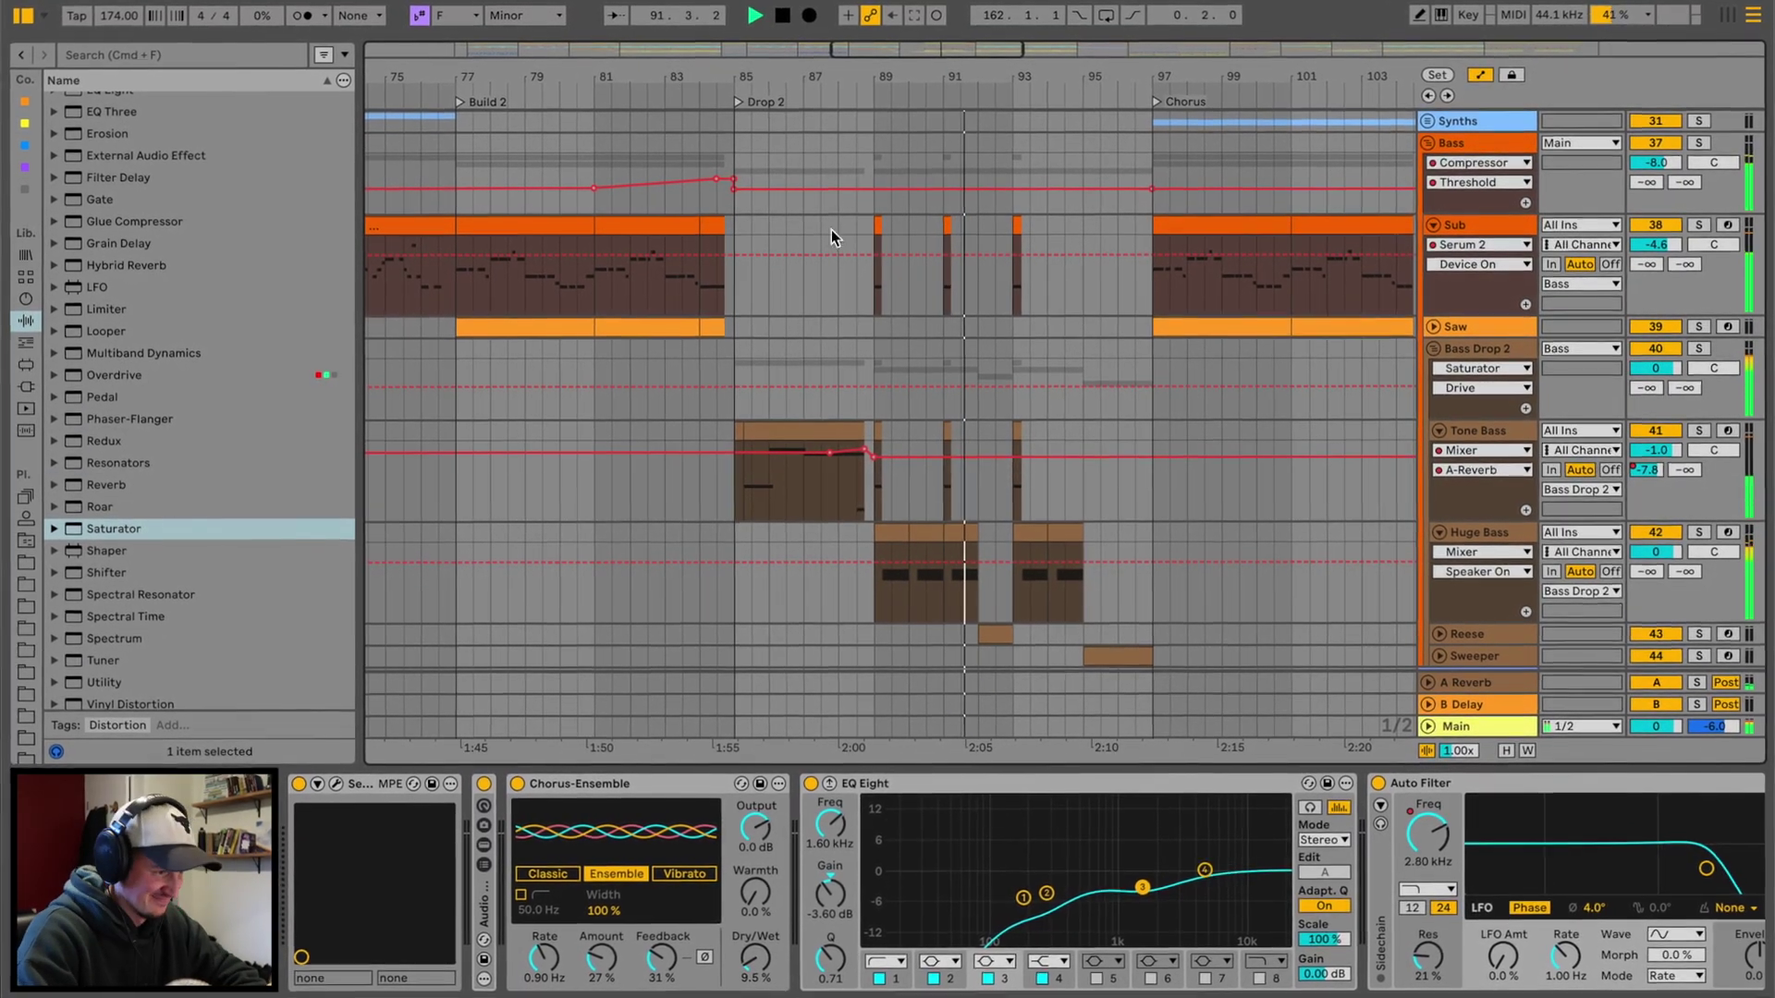
Play the arrangement from the Main Lead clip at the start of the Chorus, bar 41.
scroll(1026, 396, down, 10)
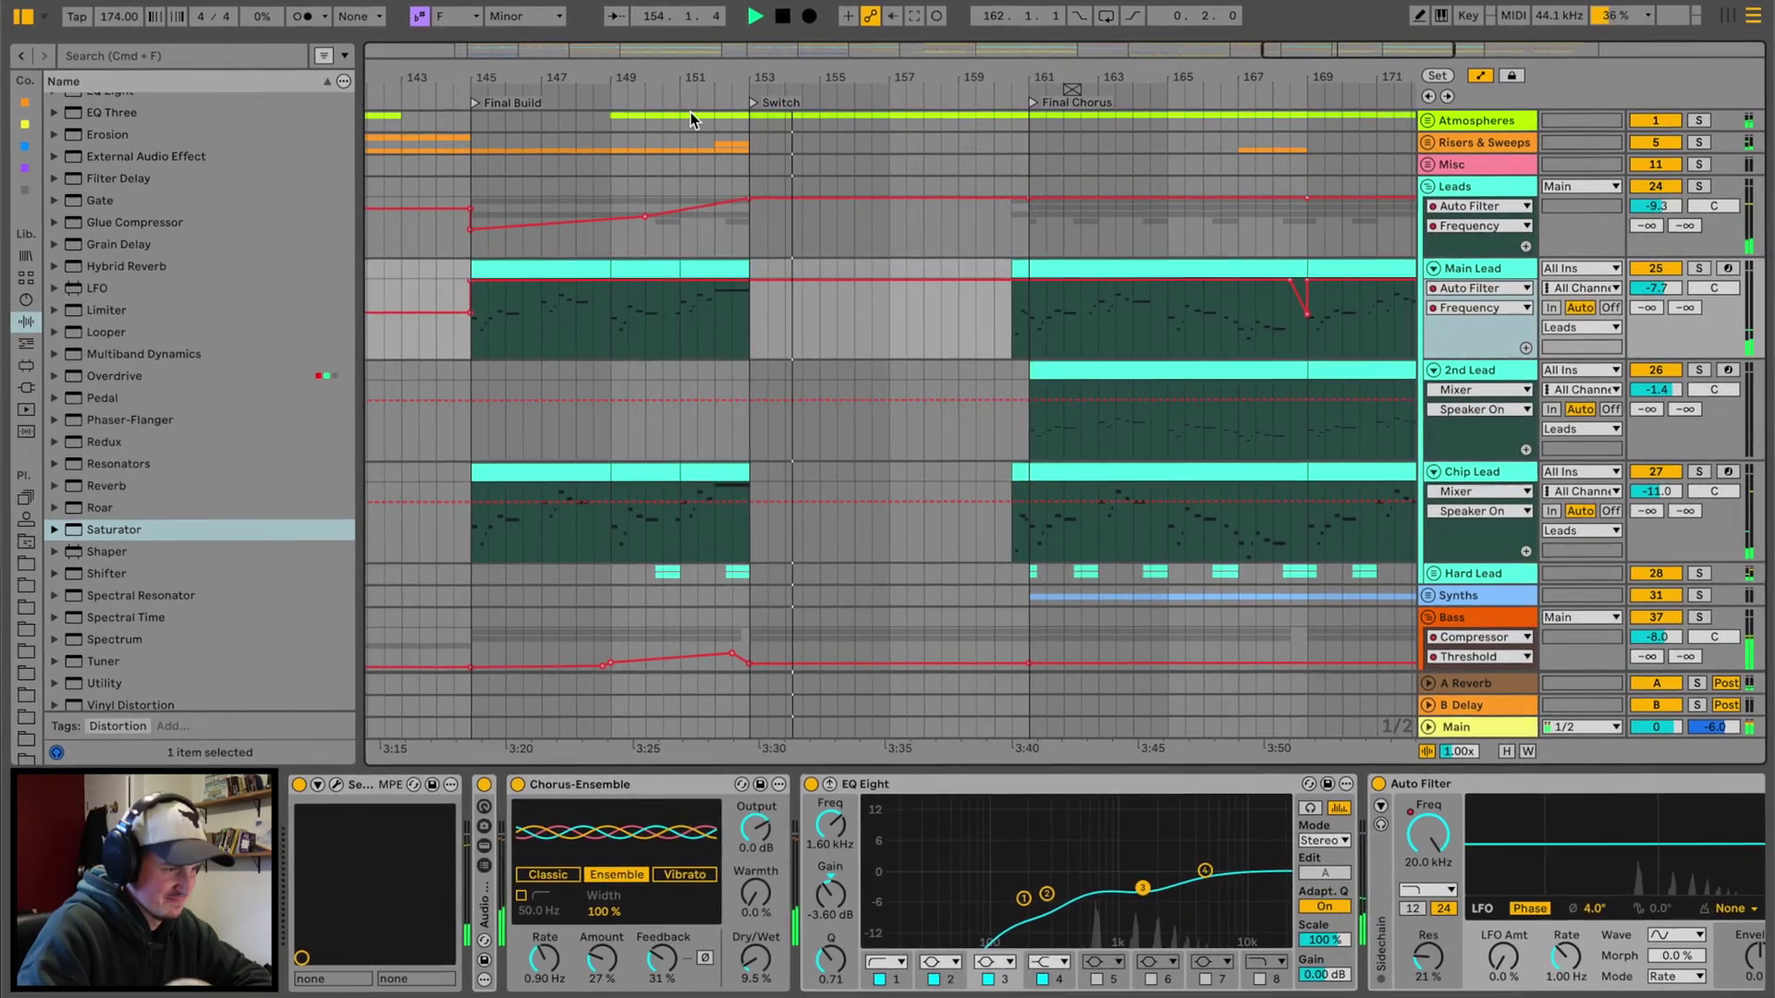
scroll(744, 344, down, 10)
scroll(746, 344, down, 5)
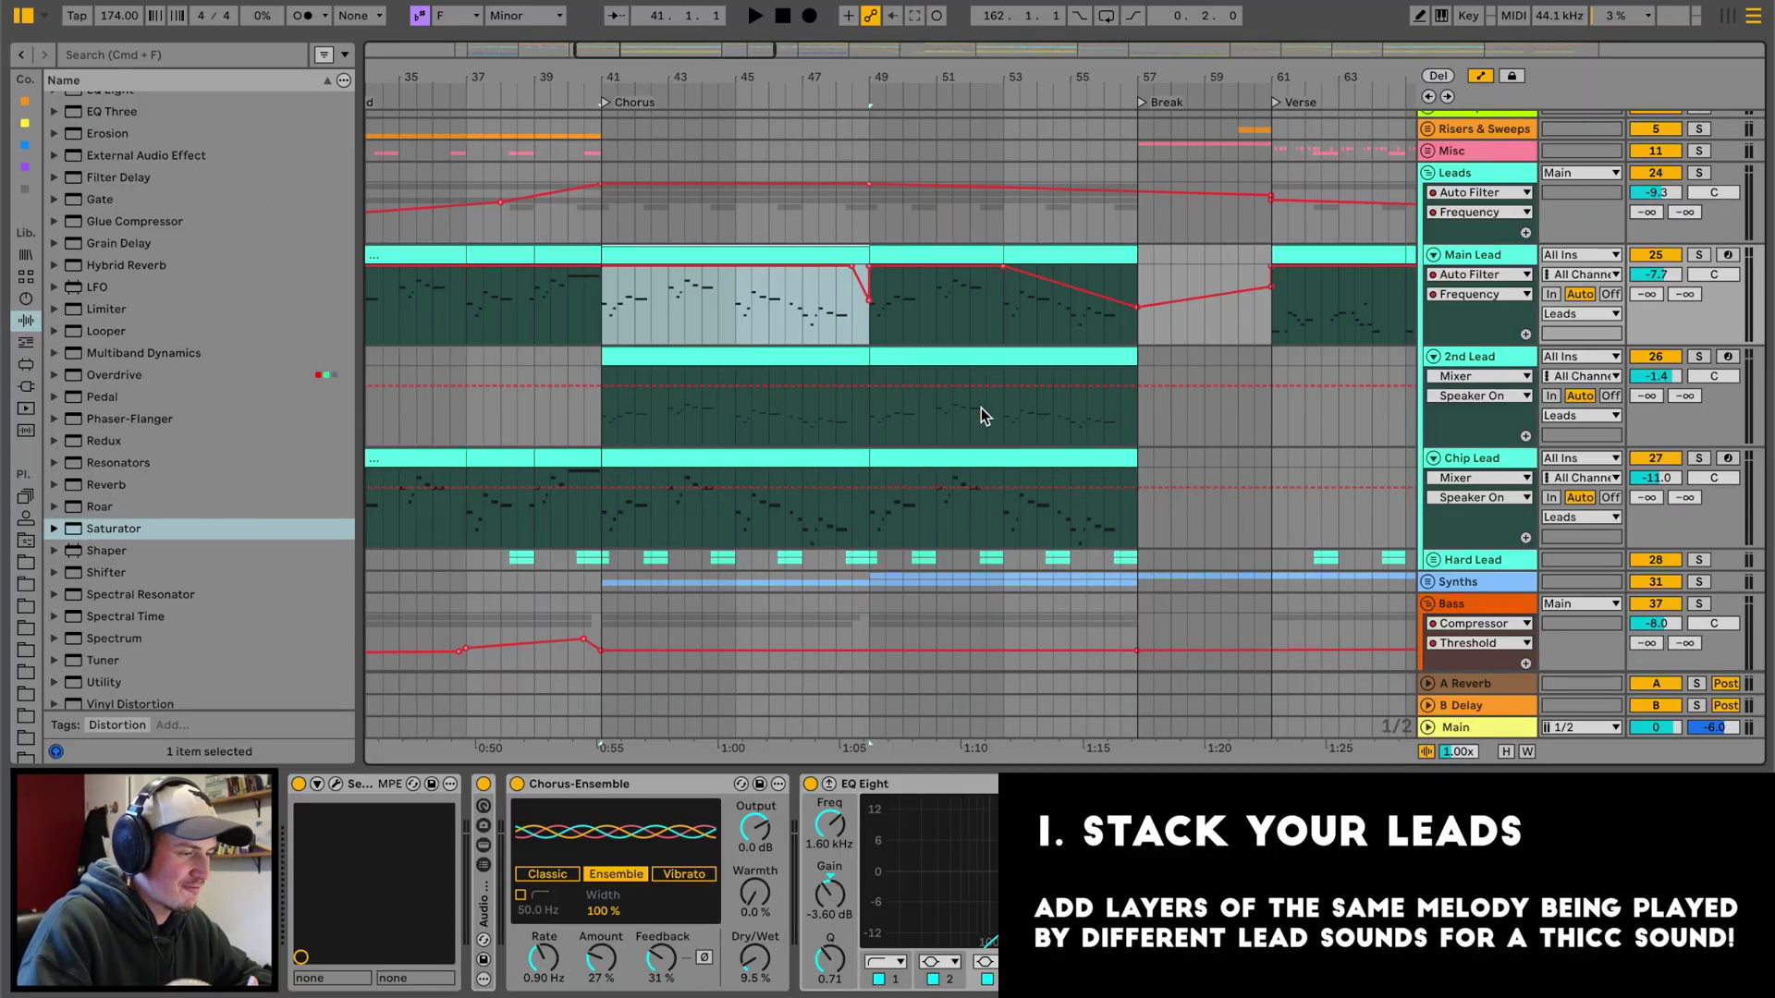
click(609, 243)
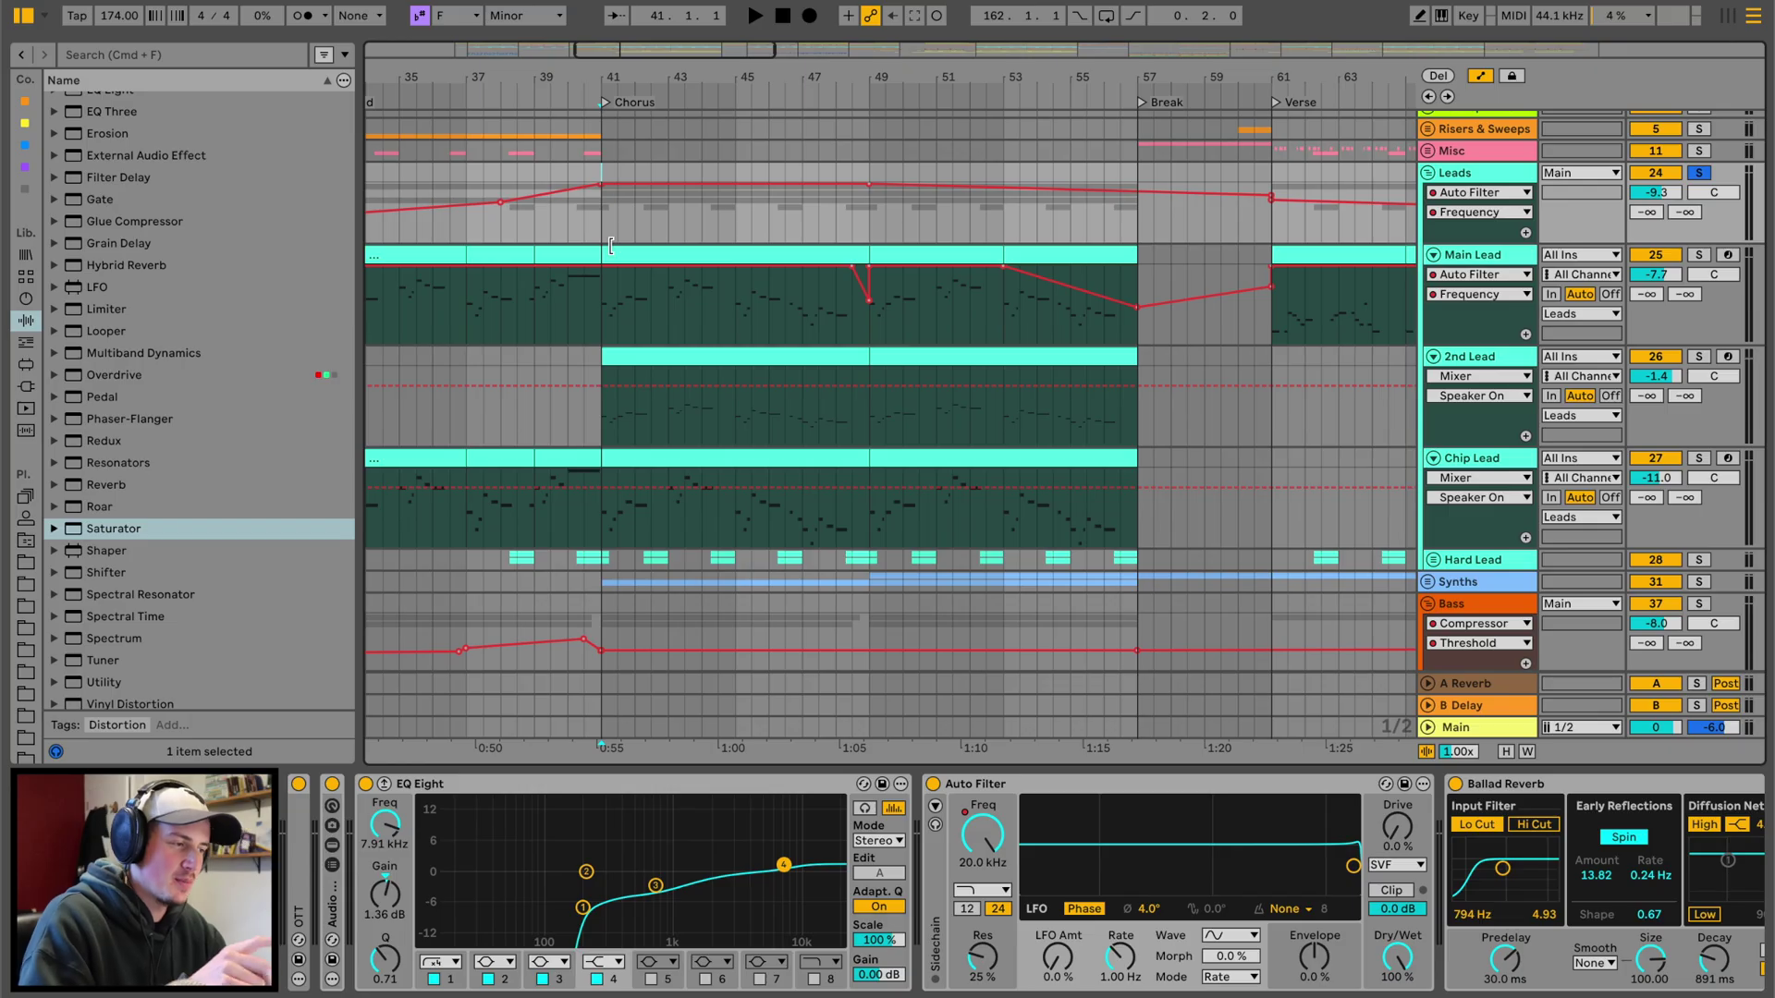
click(610, 255)
key(space)
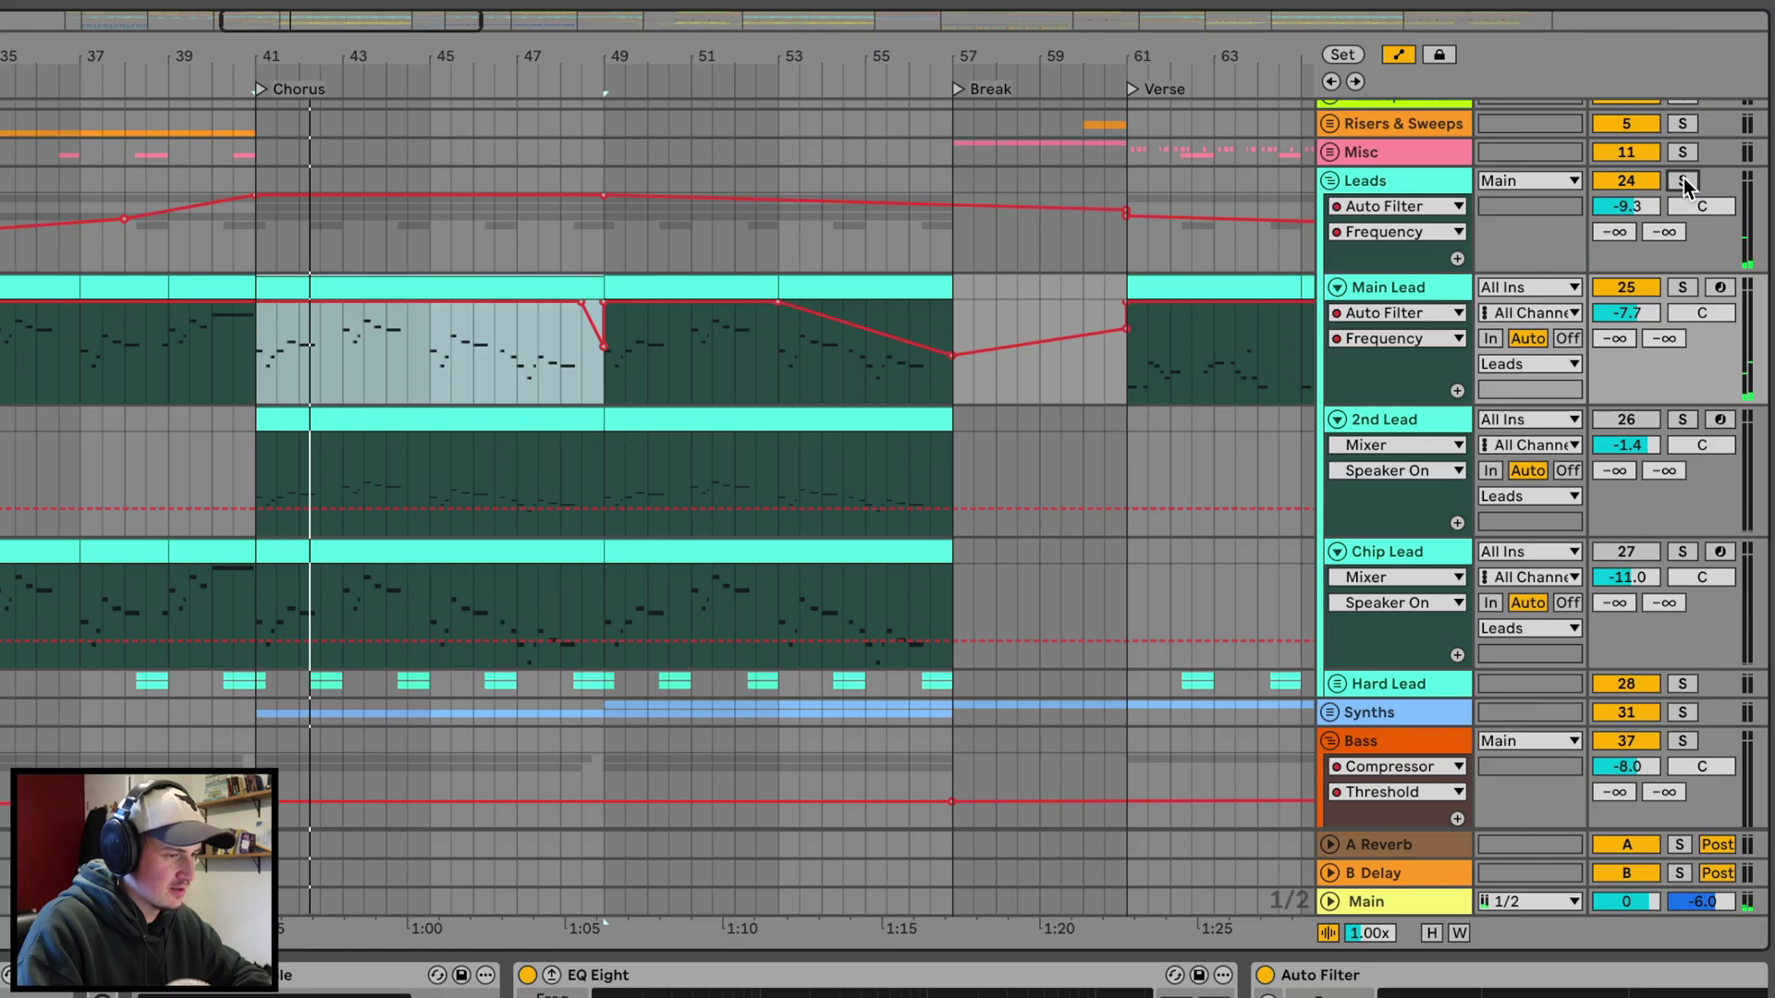
Solo the Leads group, followed by the Chip Lead, 2nd Lead and Main Lead individually, to audition the stacked layers.
click(1699, 172)
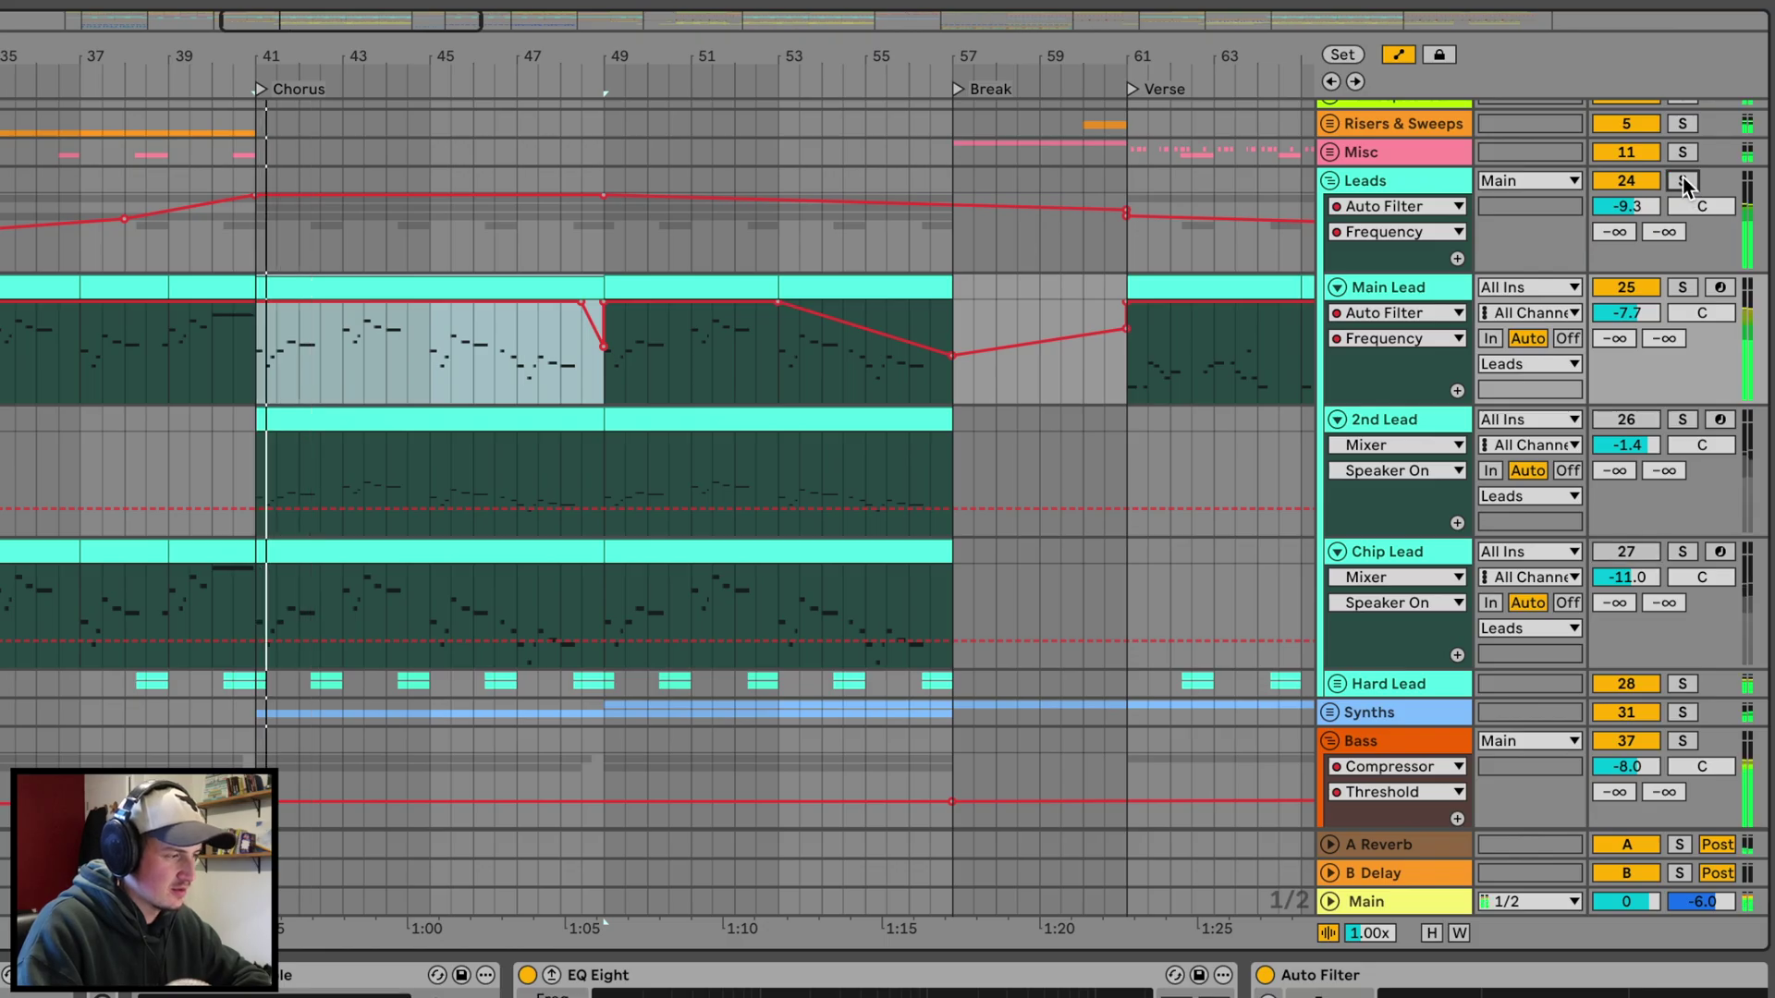
click(1684, 182)
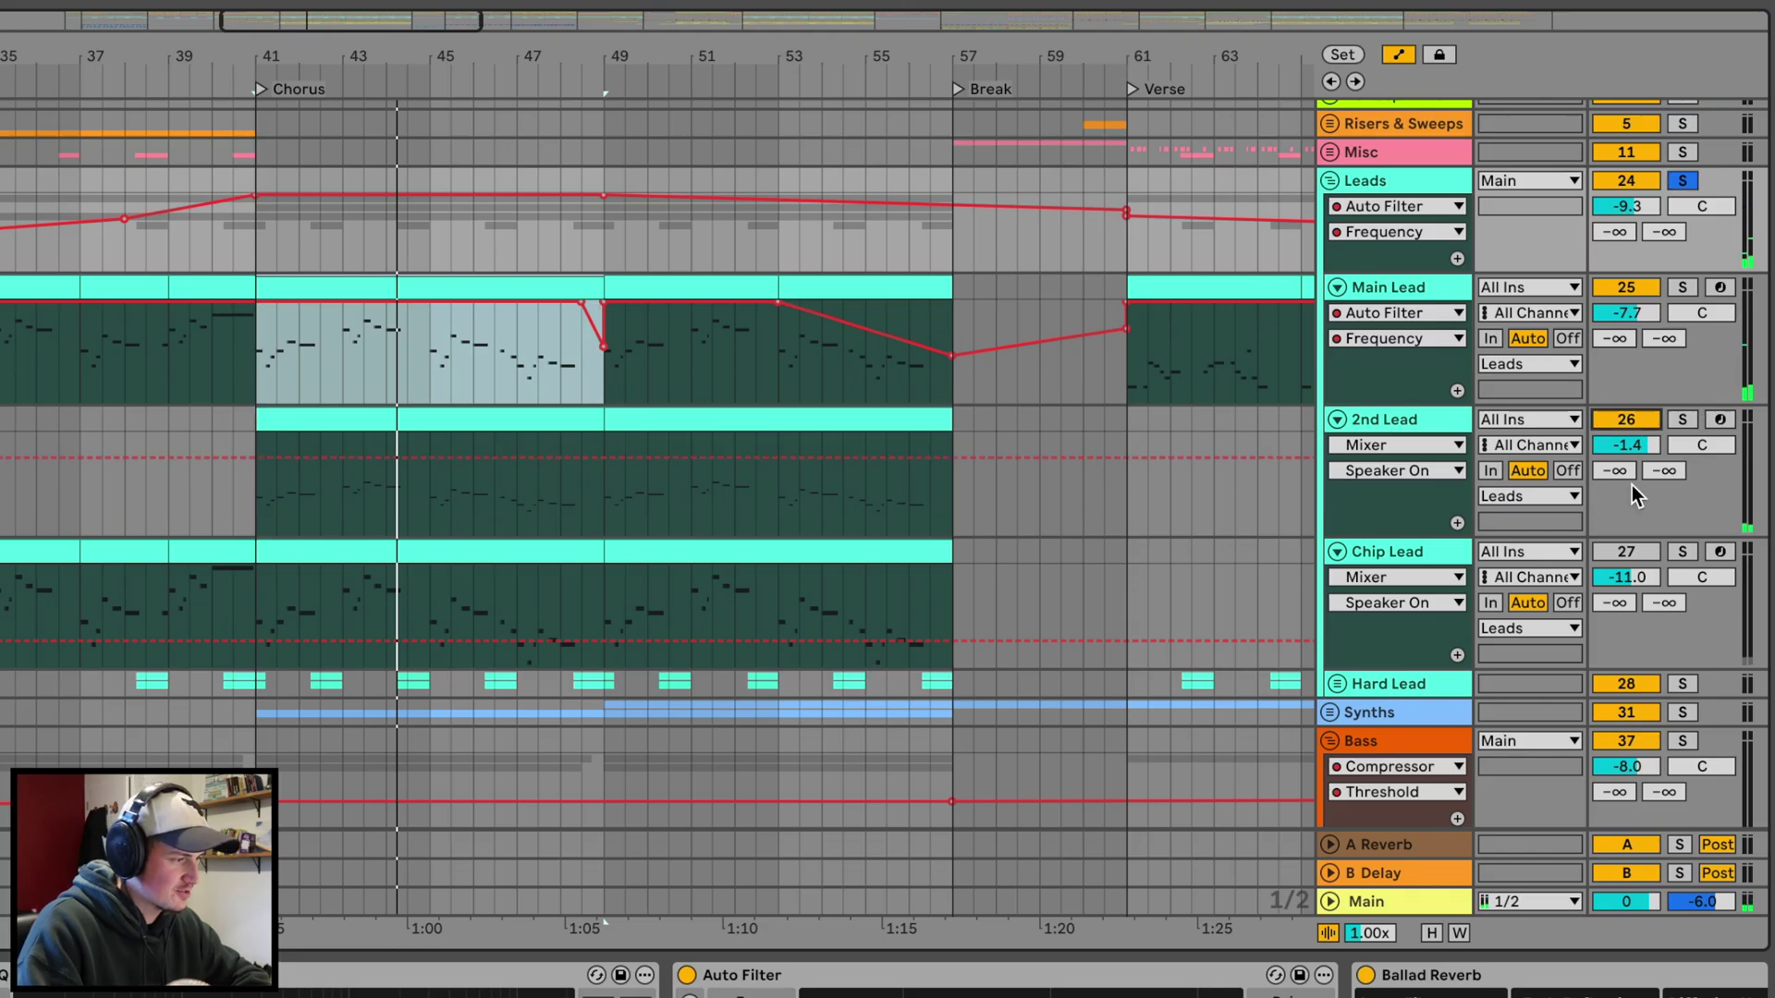
click(1684, 552)
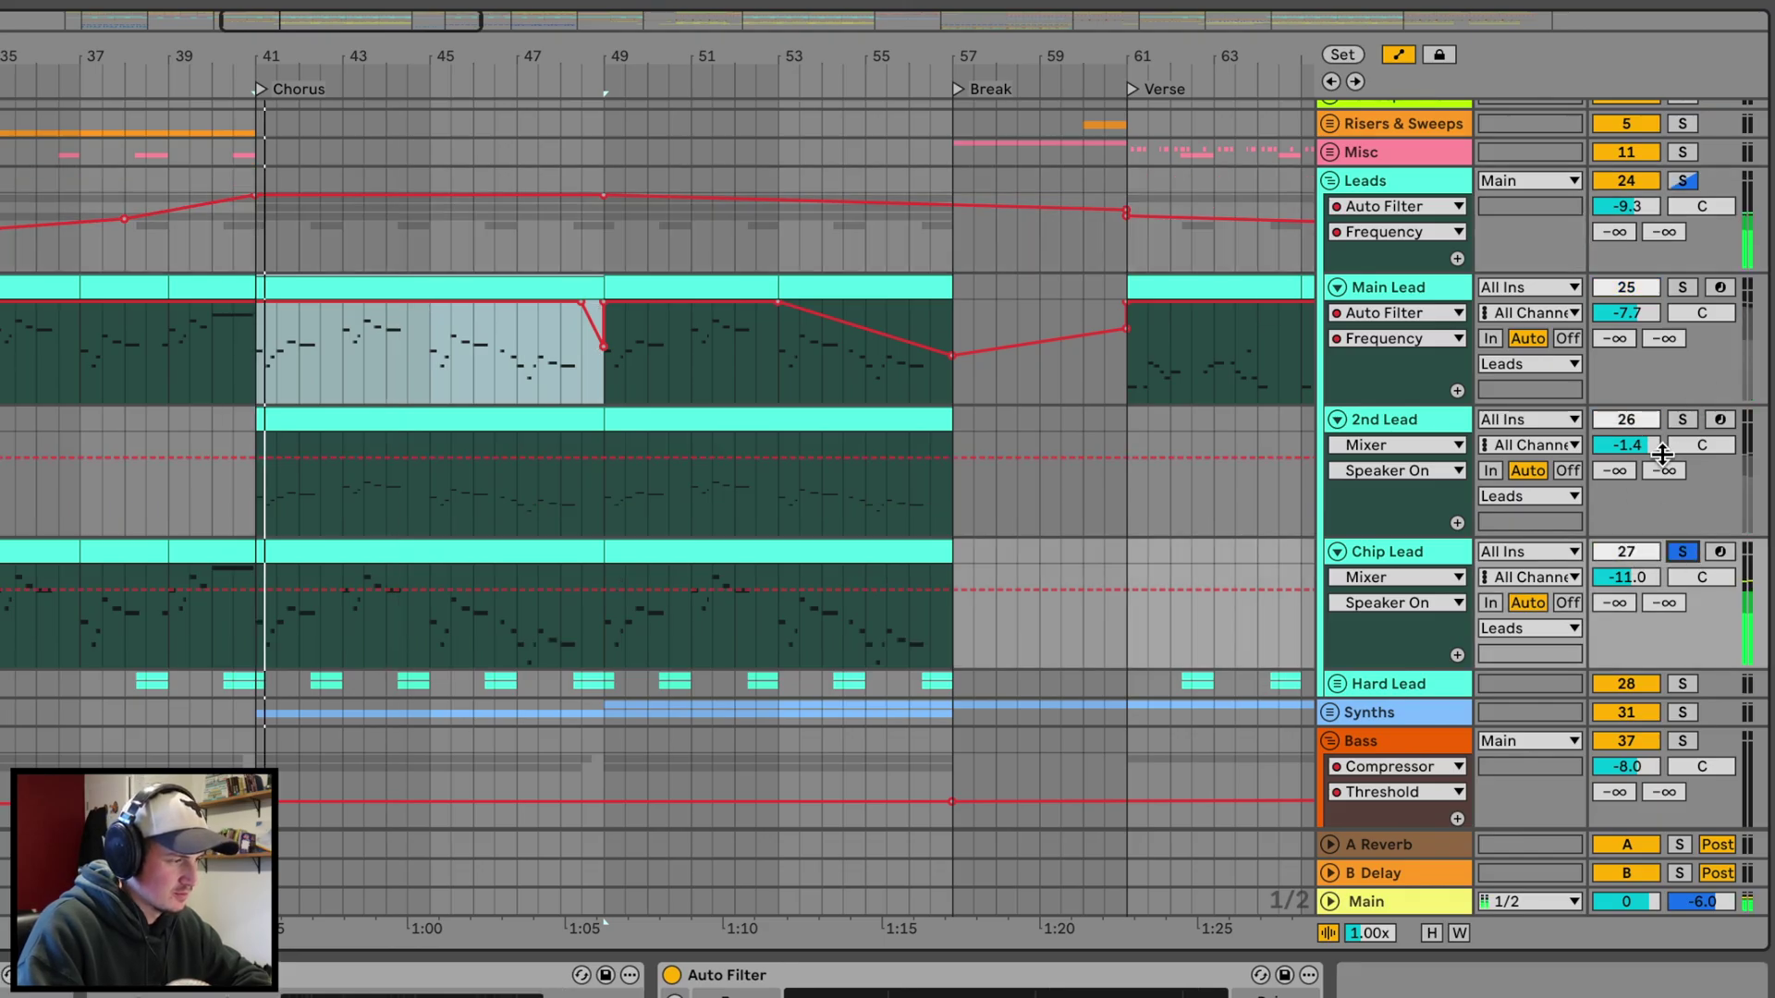
click(1686, 419)
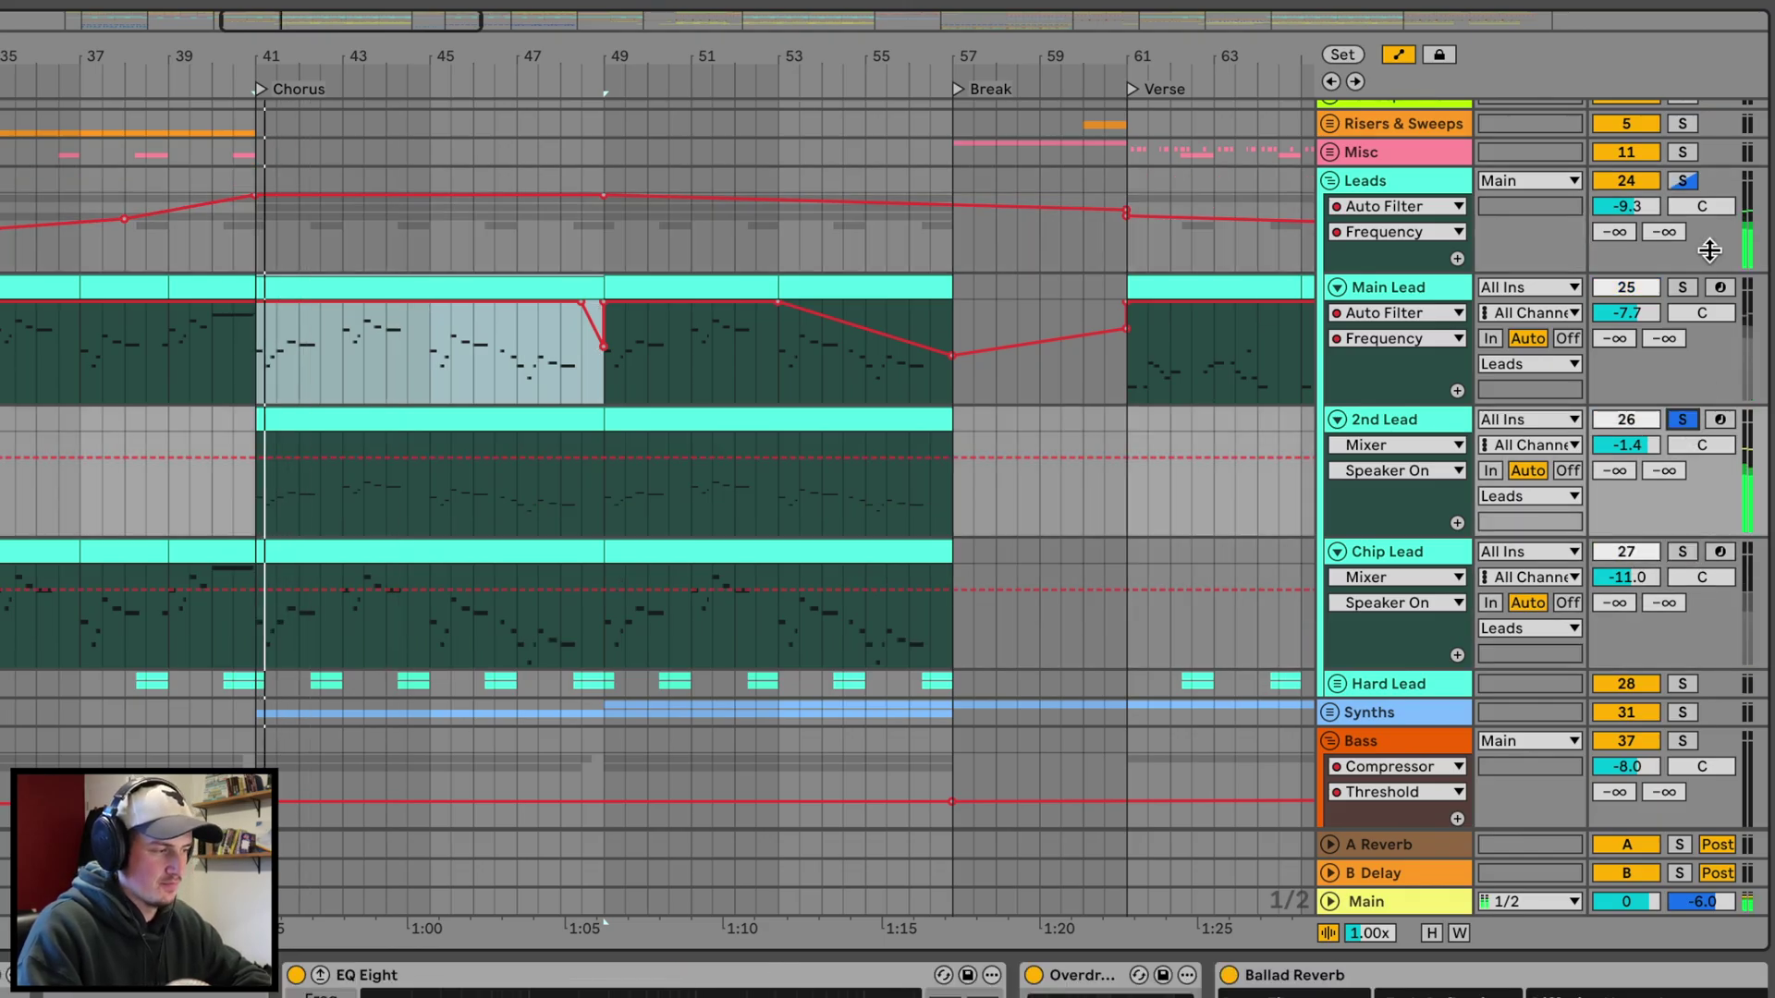
click(1686, 287)
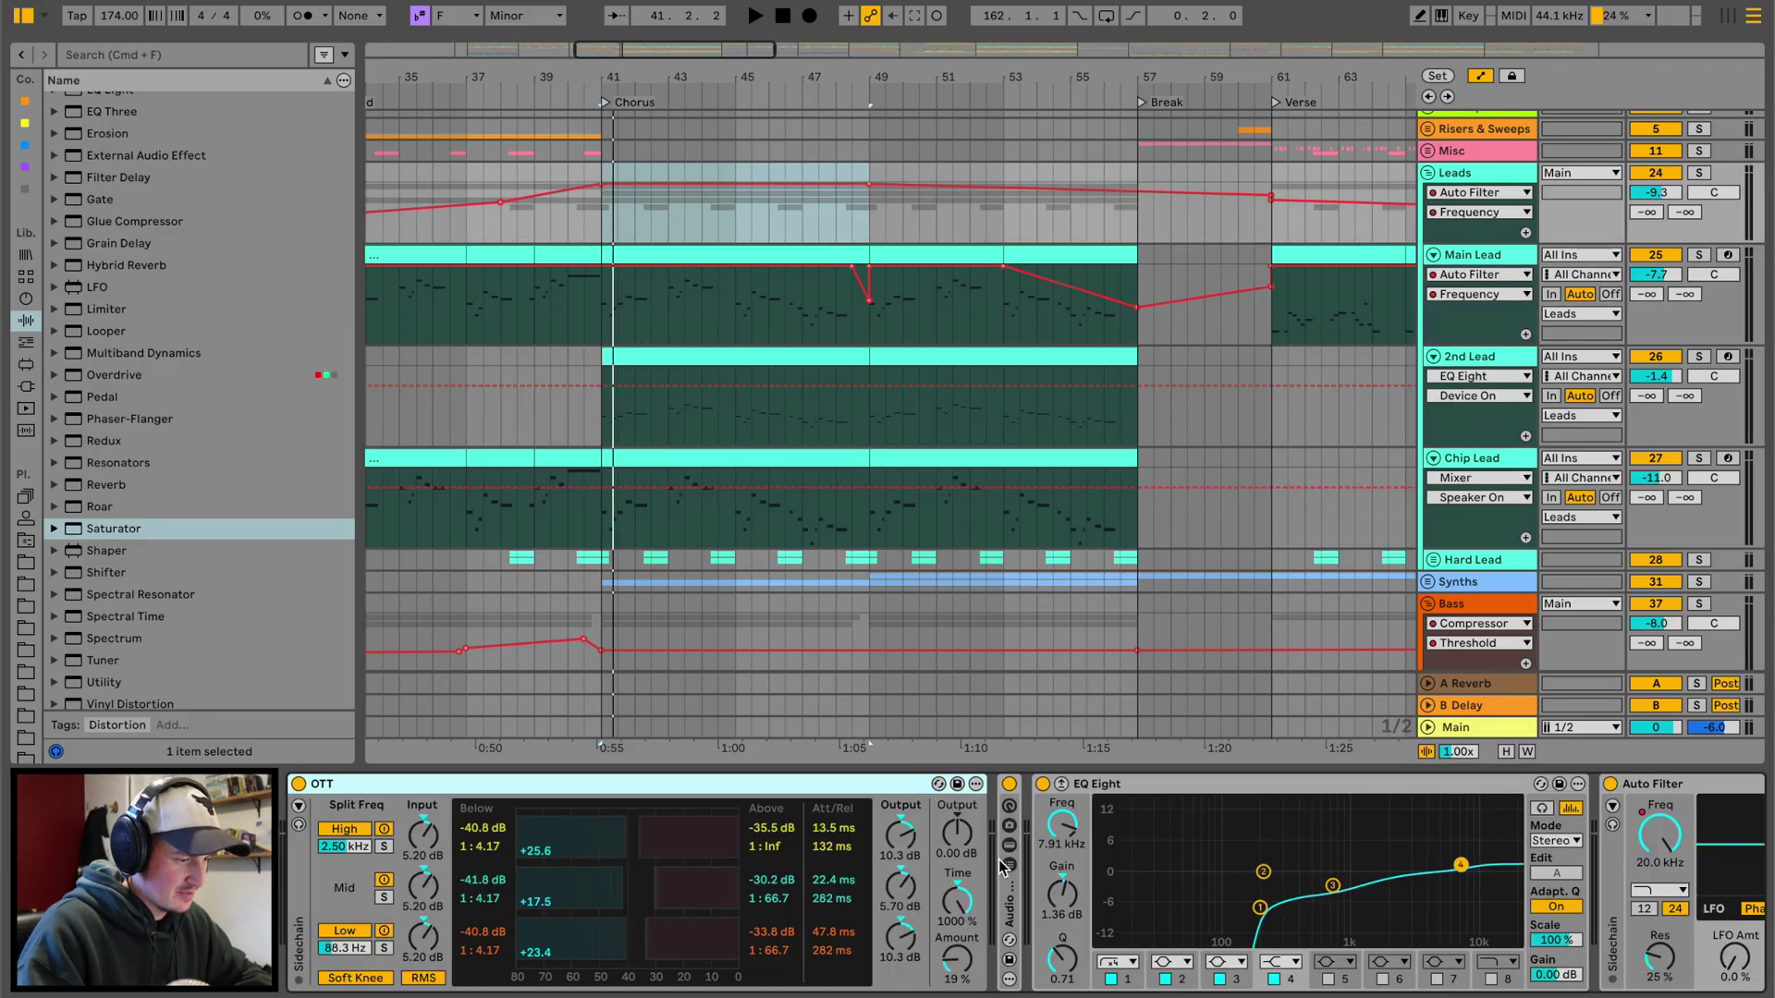
Review the Leads group's effects chain and reactivate its bypassed effects to compare the sound with and without them.
scroll(1010, 897, right, 10)
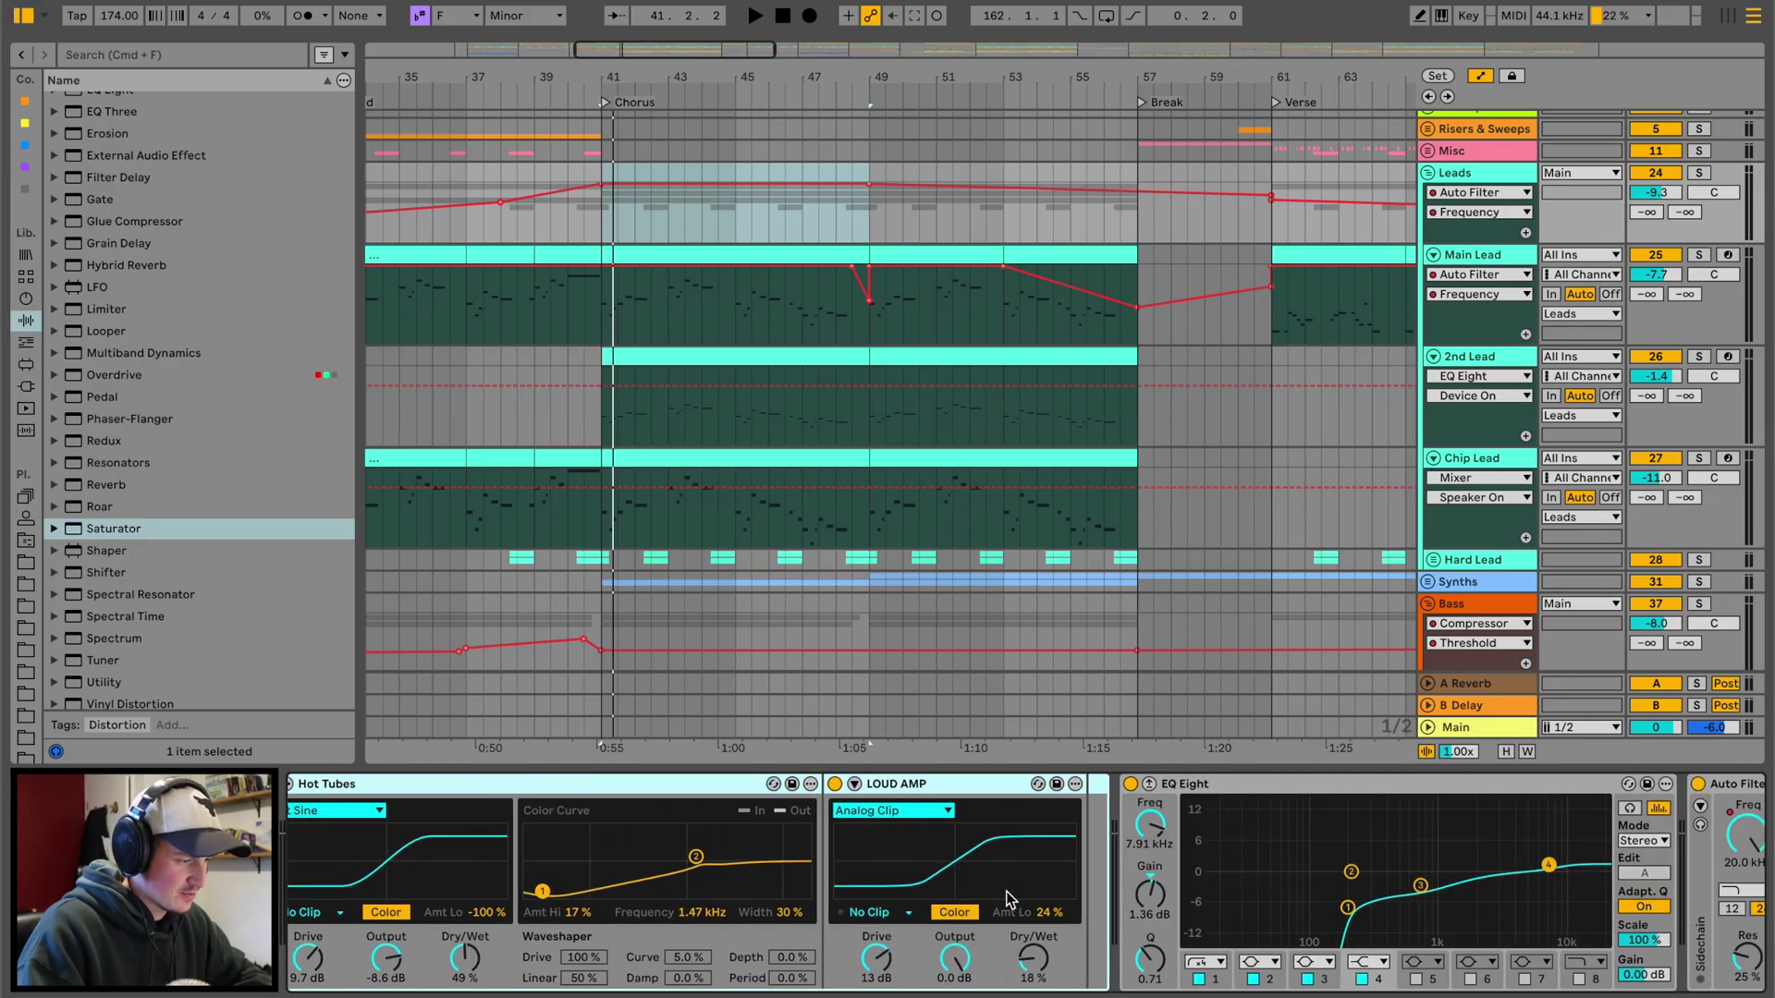
scroll(1010, 897, right, 8)
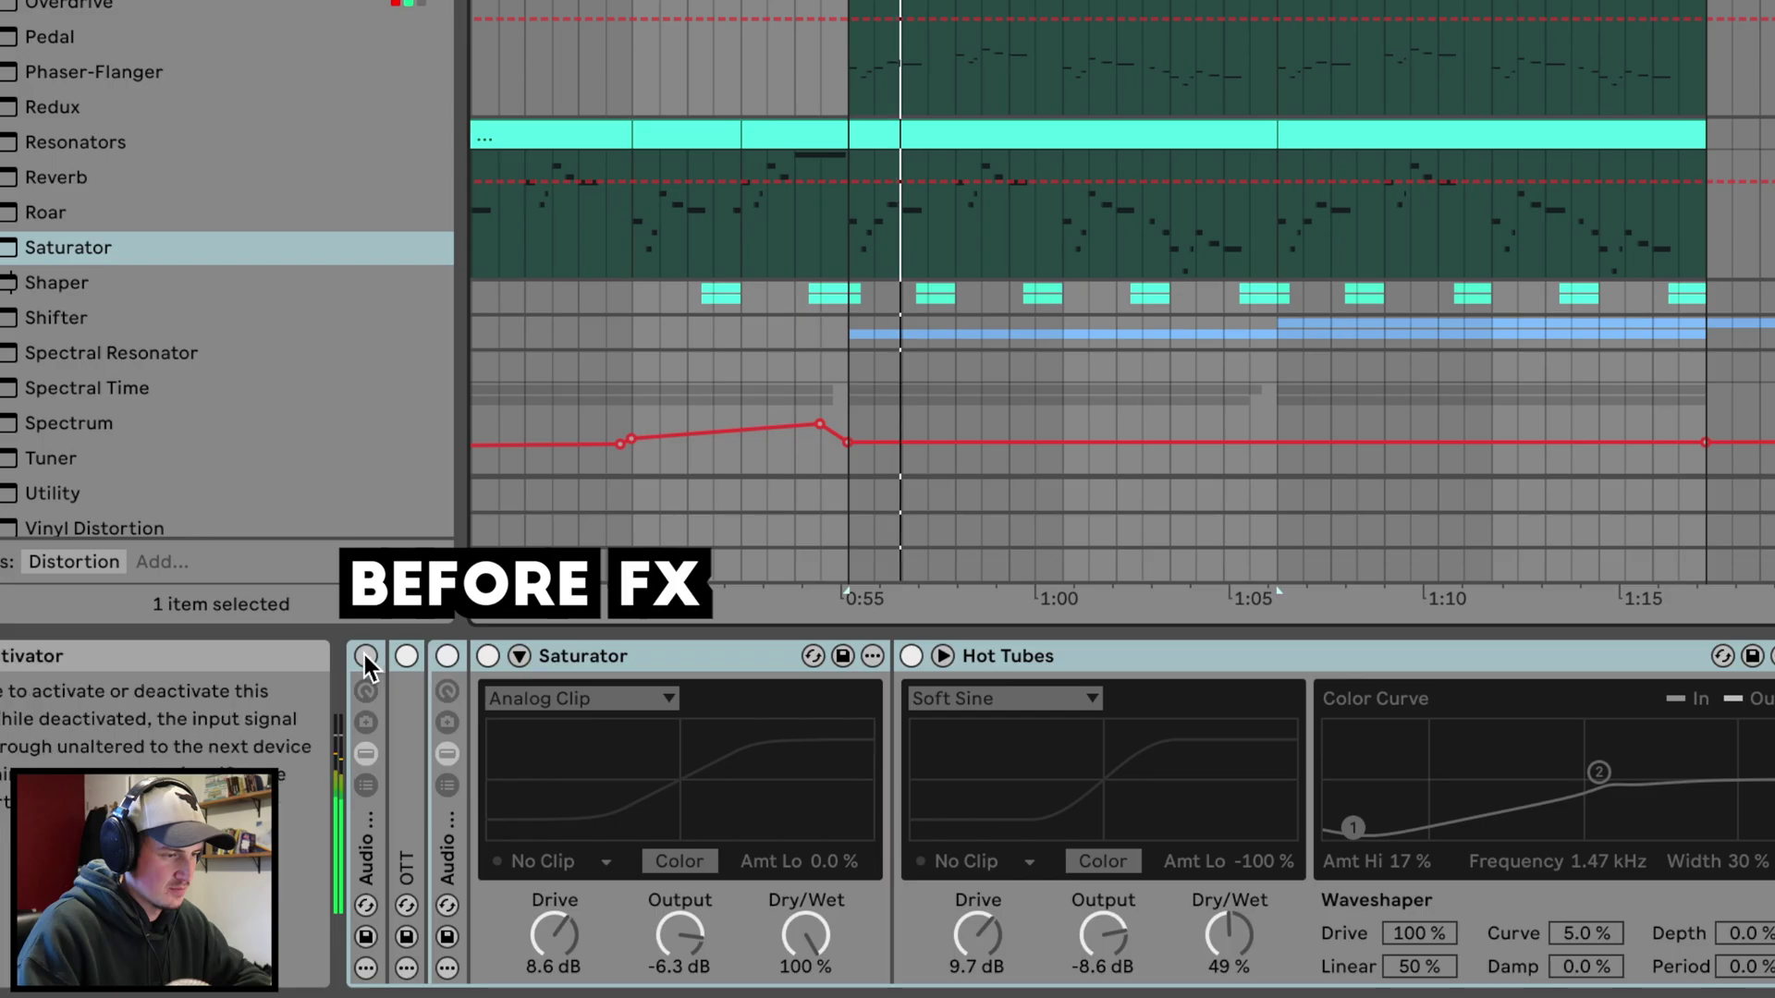
click(364, 654)
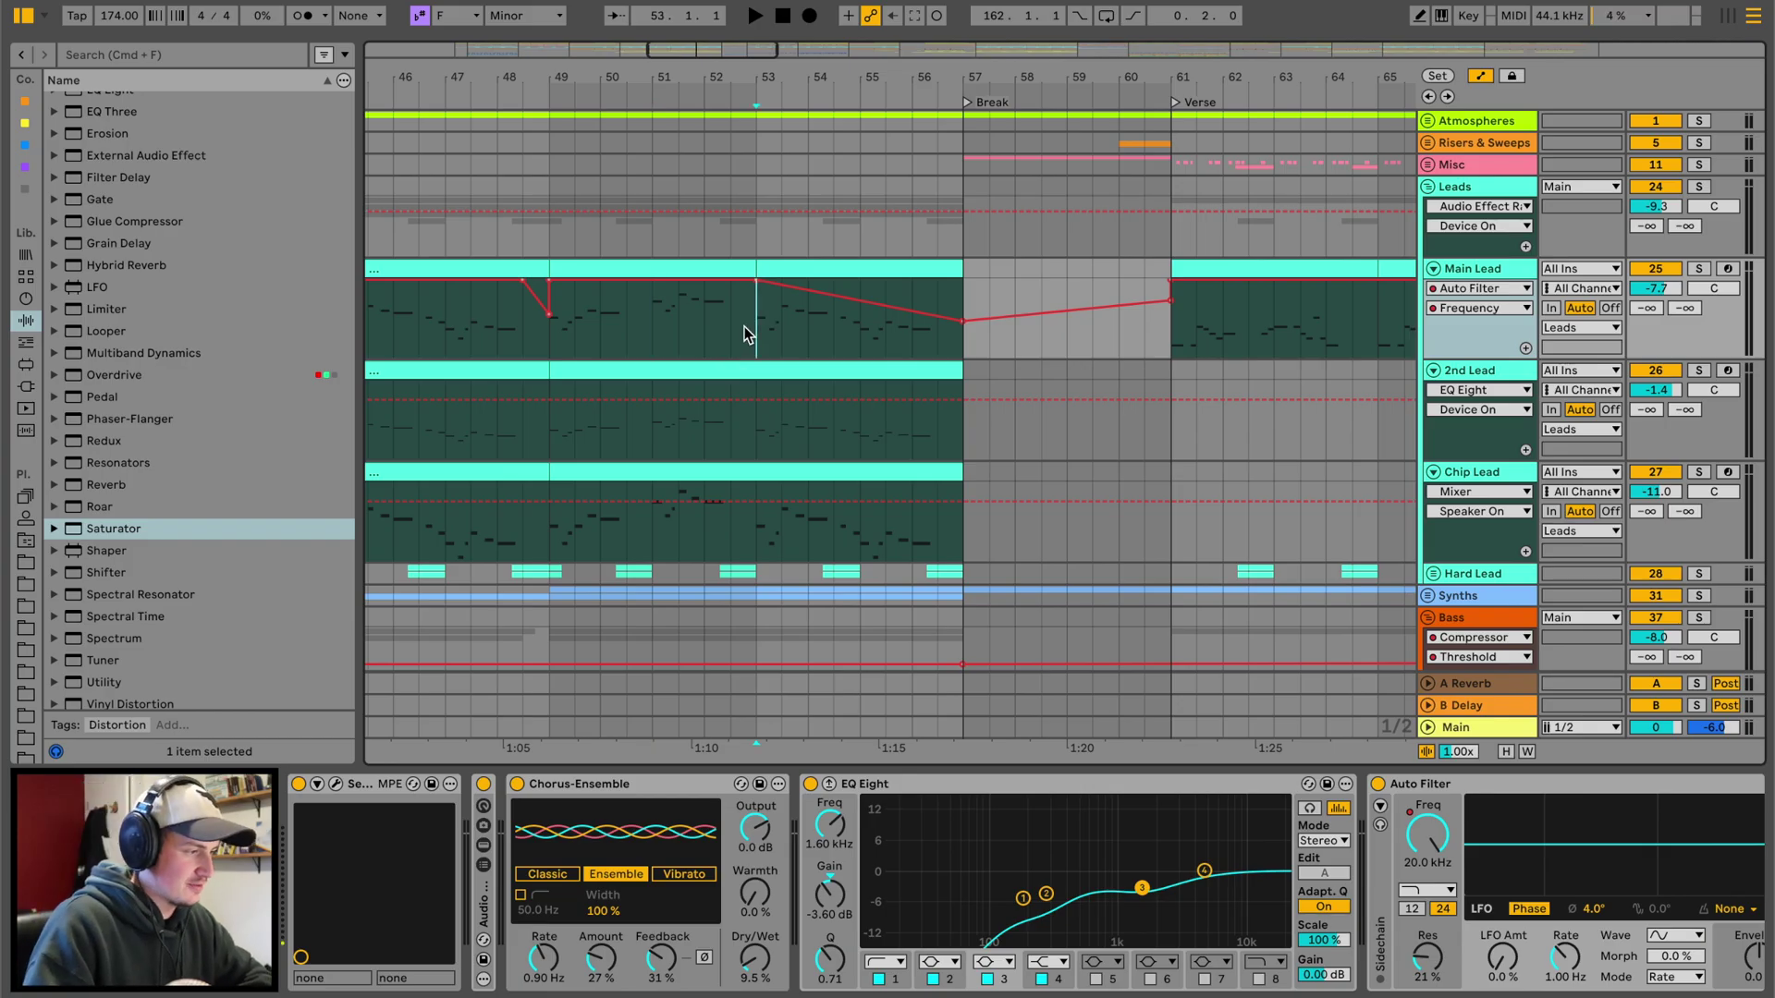
Play the Main Lead from bar 53 into the Break and examine the Auto Filter's frequency sweep.
key(space)
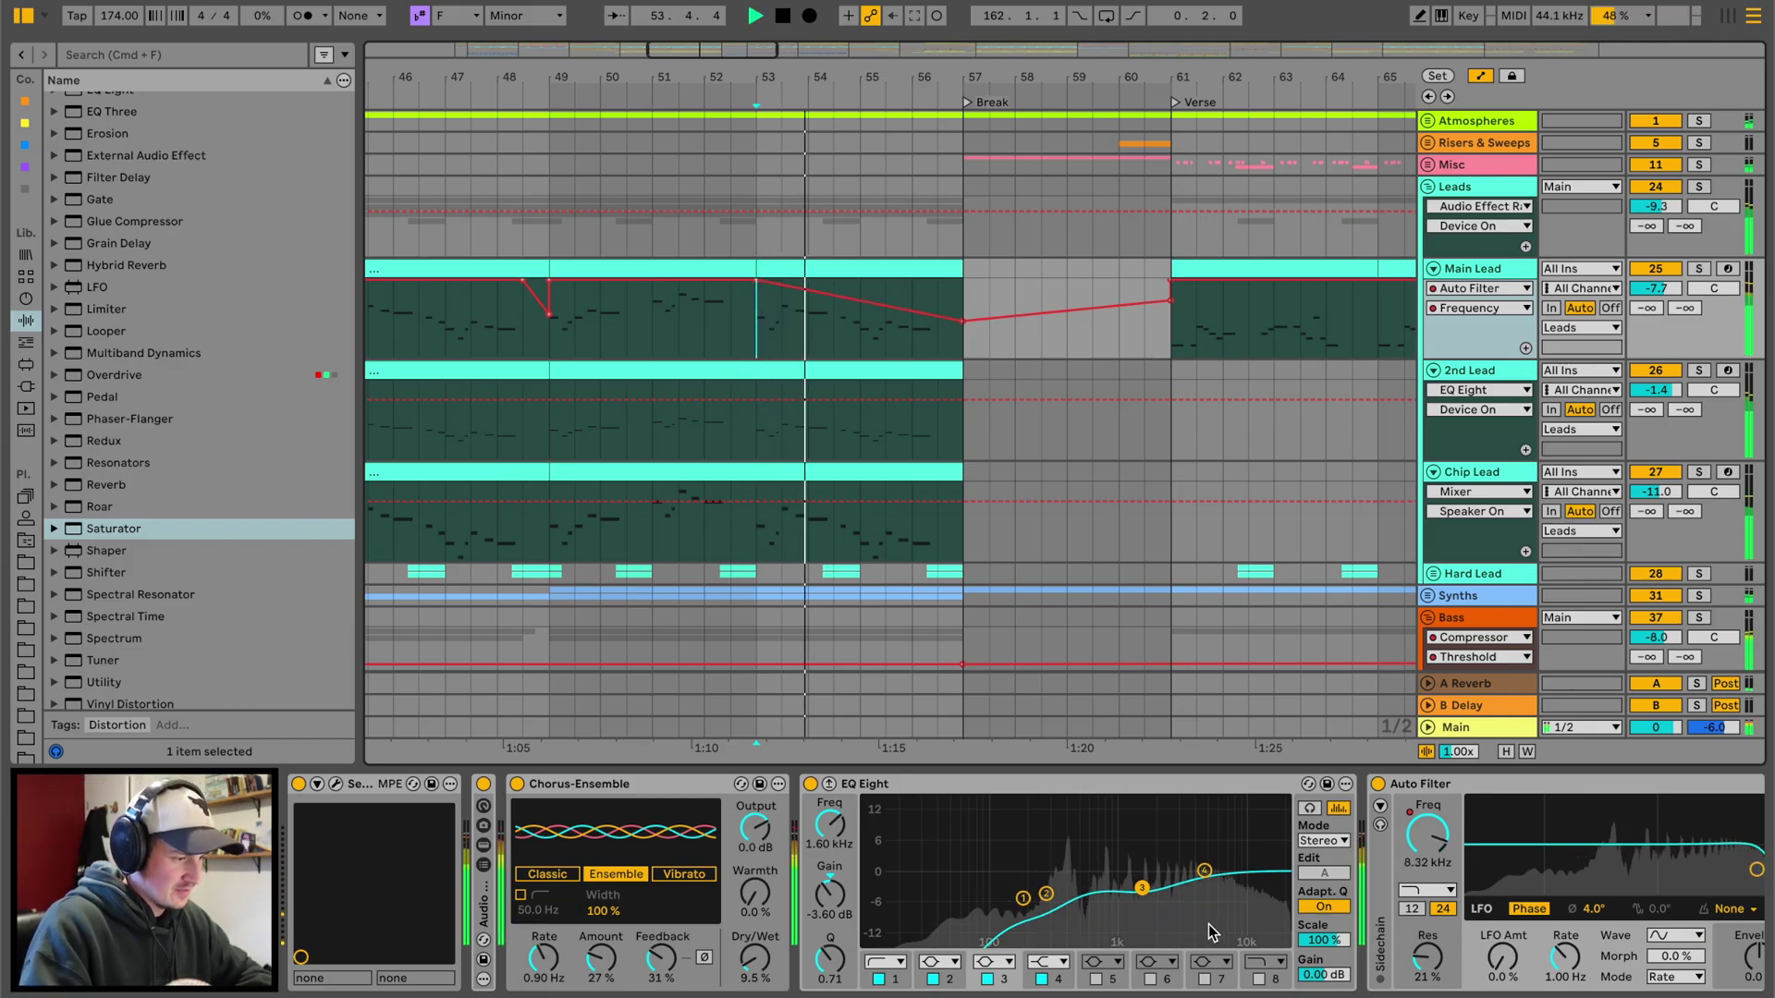
scroll(1208, 925, right, 3)
drag(1503, 869, 1431, 866)
key(space)
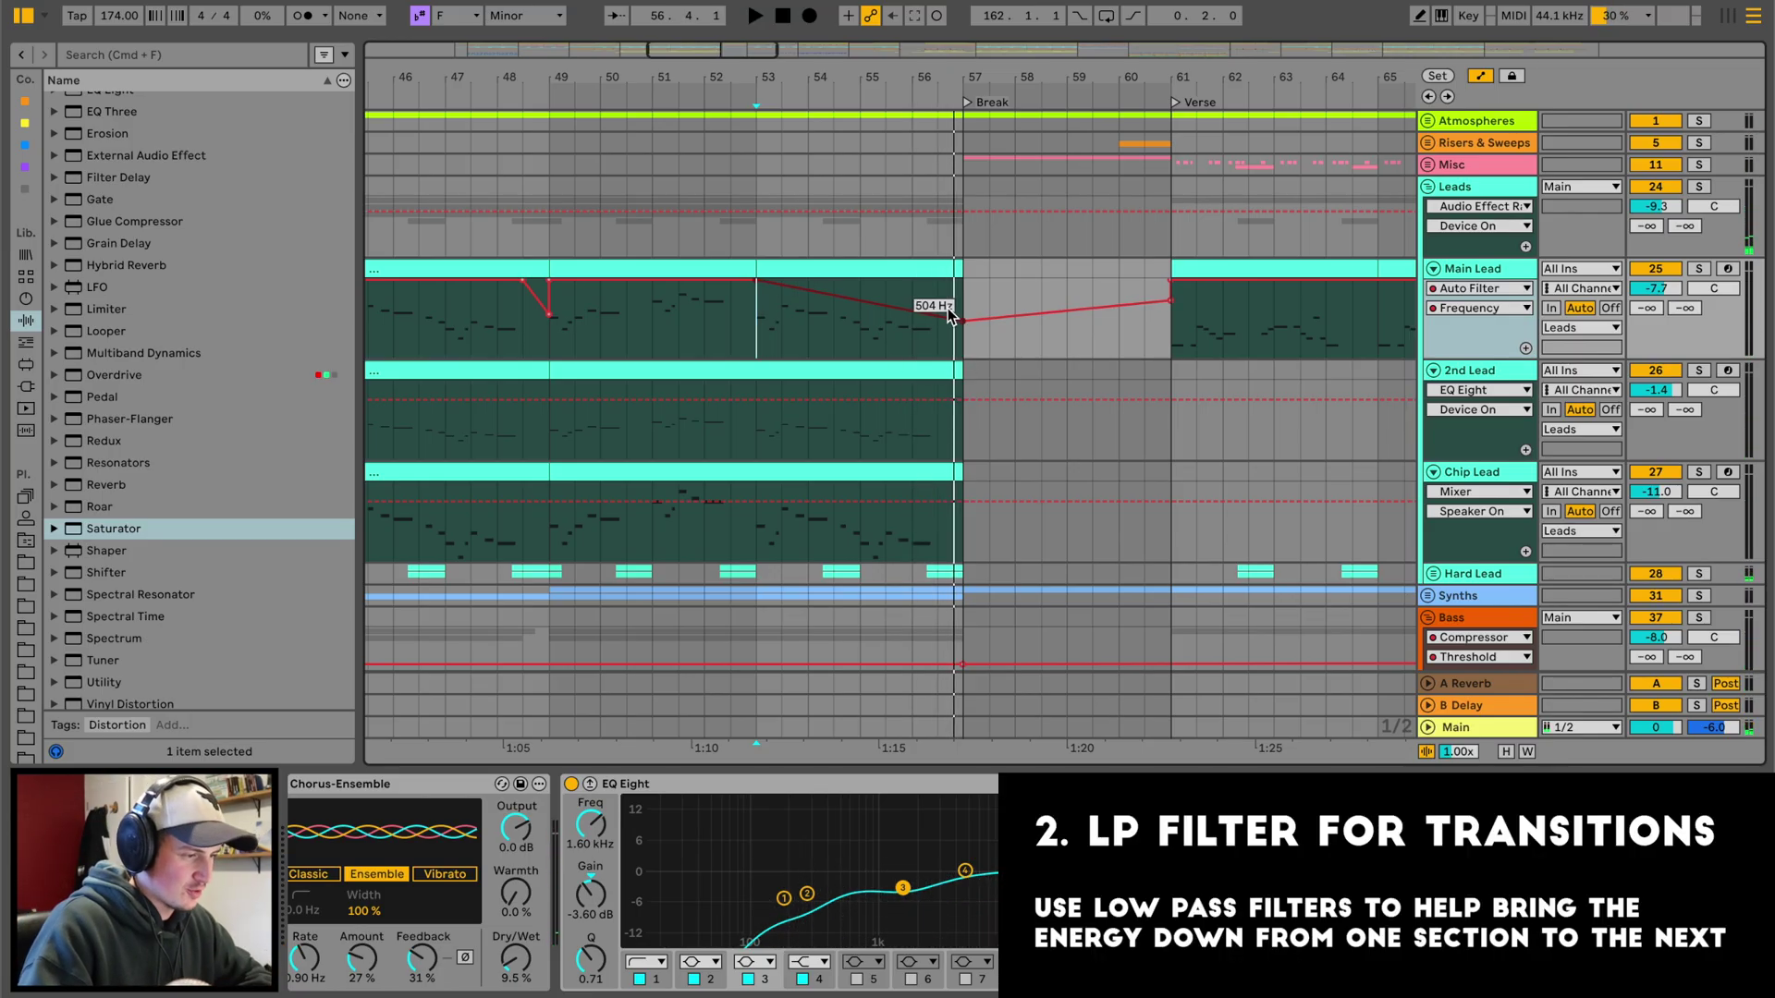
Try raising the Main Lead's filter frequency breakpoint at the start of the Break and replay the transition from bar 53.
click(947, 316)
drag(947, 316, 963, 280)
click(747, 294)
key(space)
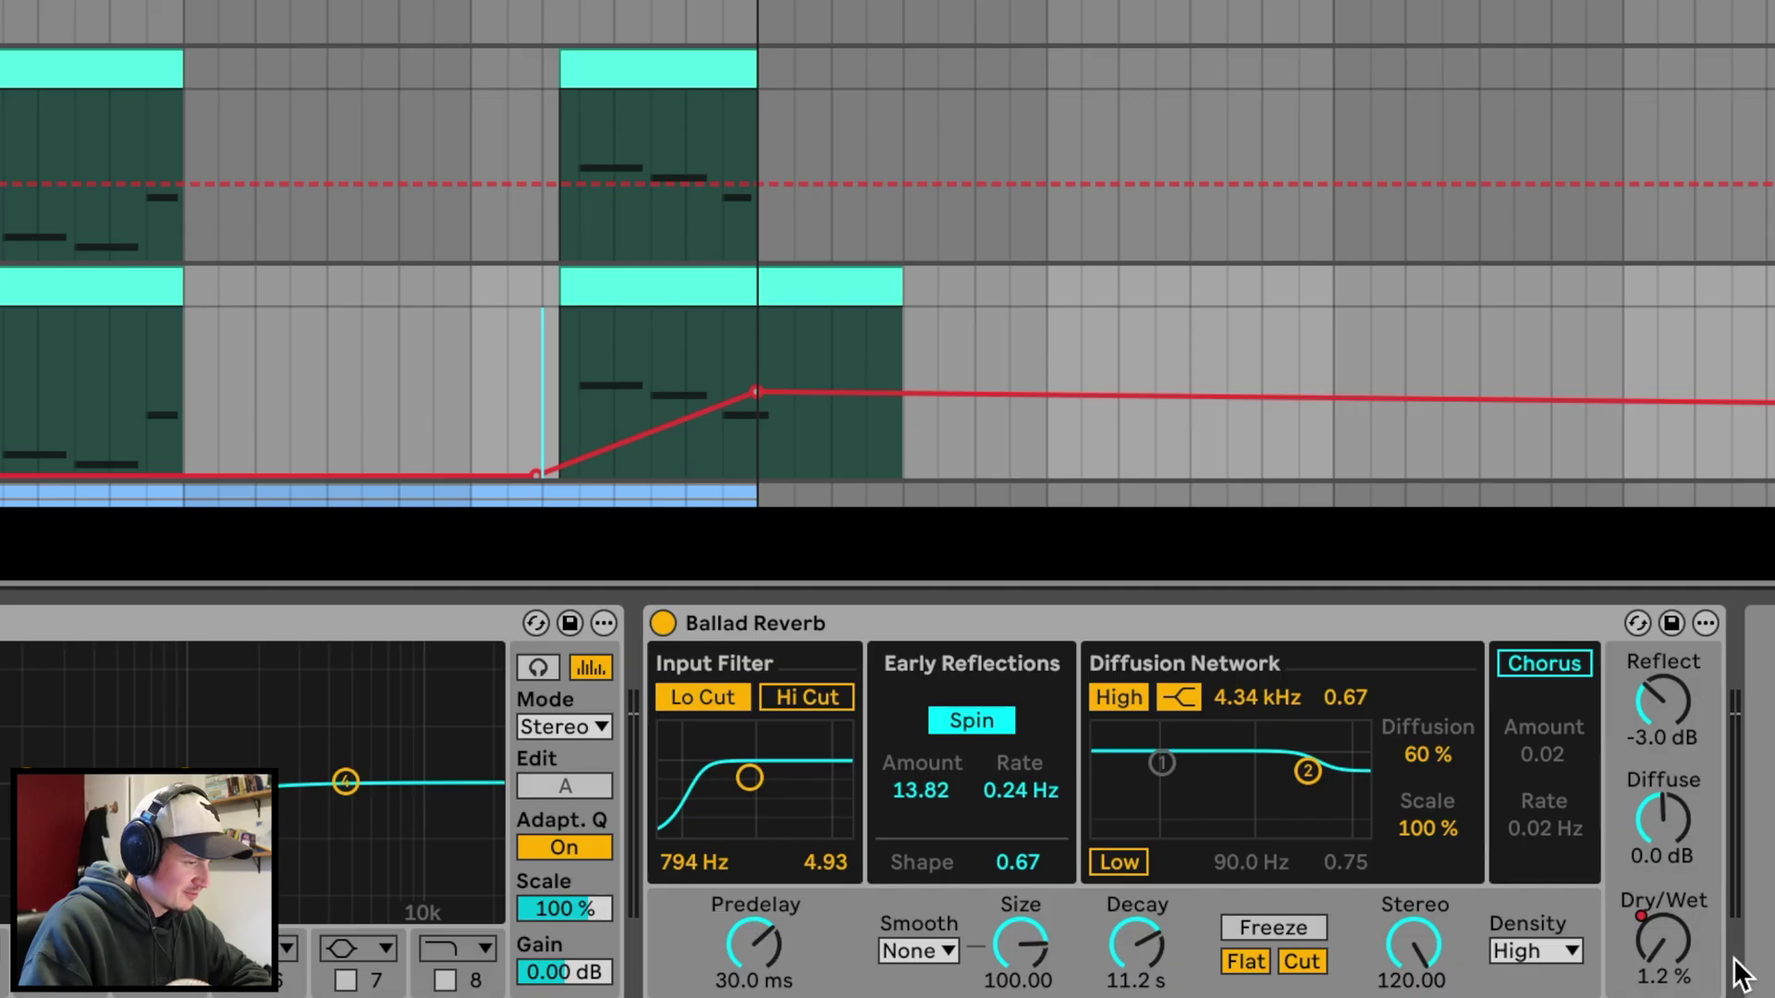
Try dropping the Howl Lead's Ballad Reverb Dry/Wet automation to 0% at the Bridge, listen to the transition, and remove that breakpoint.
key(space)
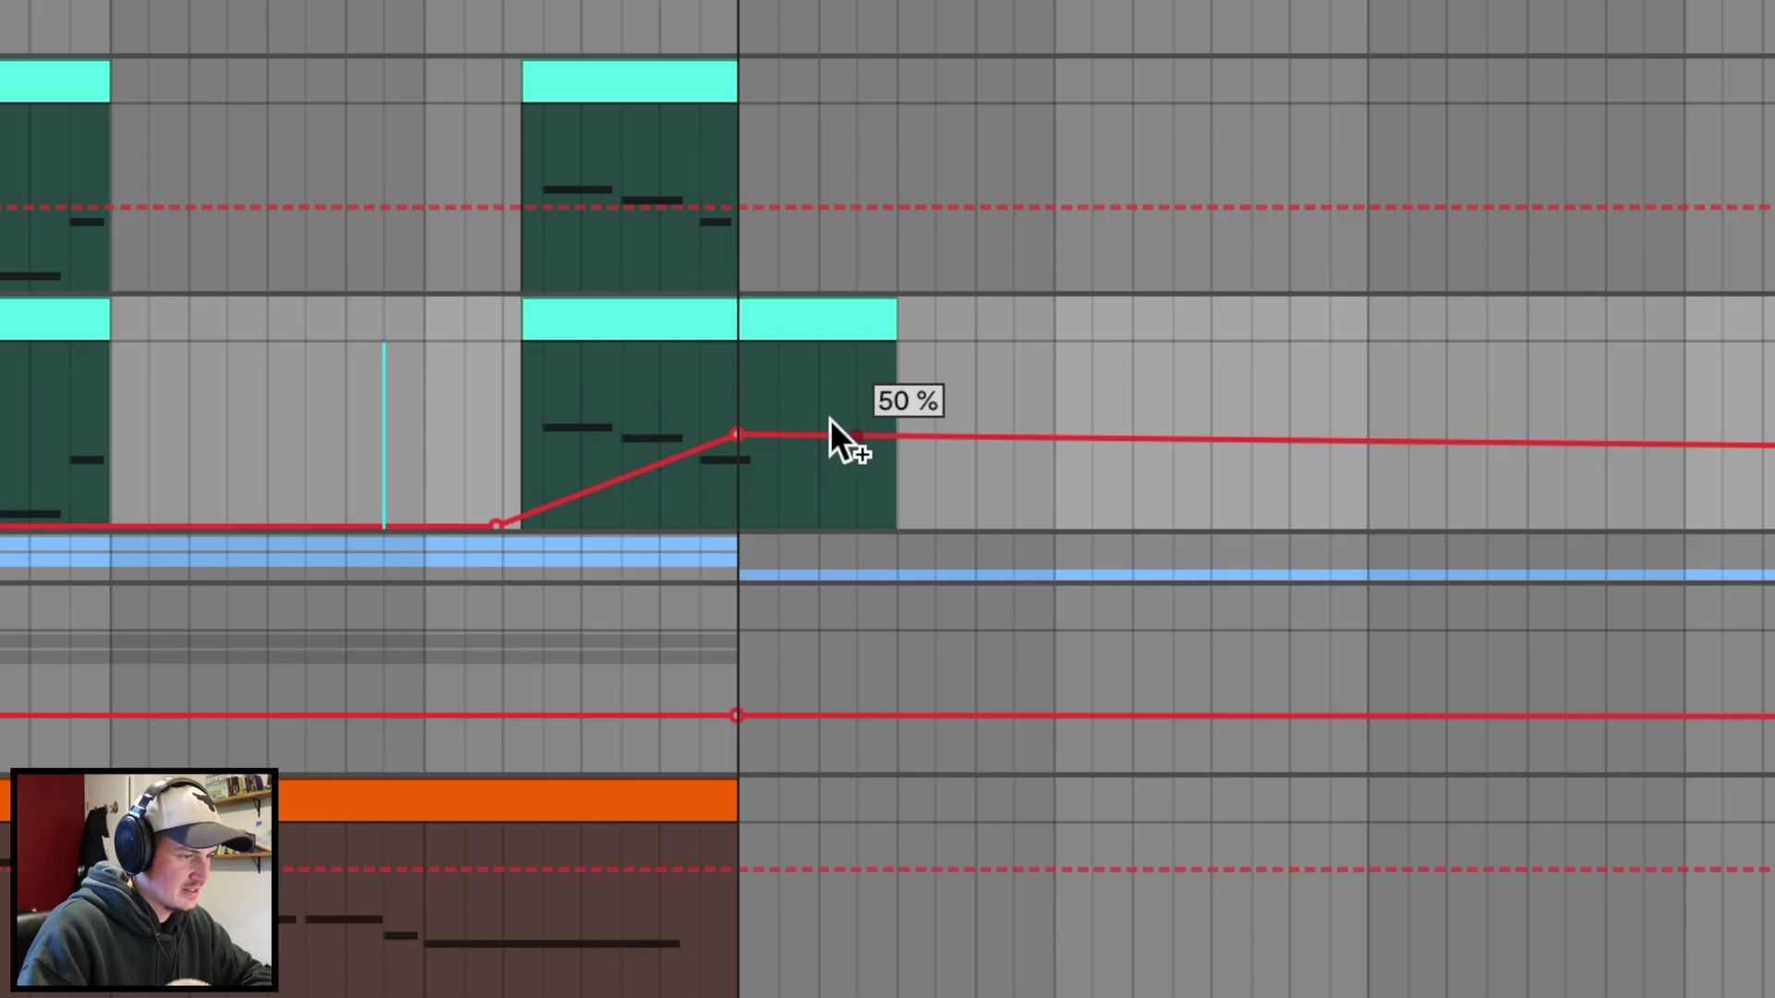
drag(762, 312, 722, 356)
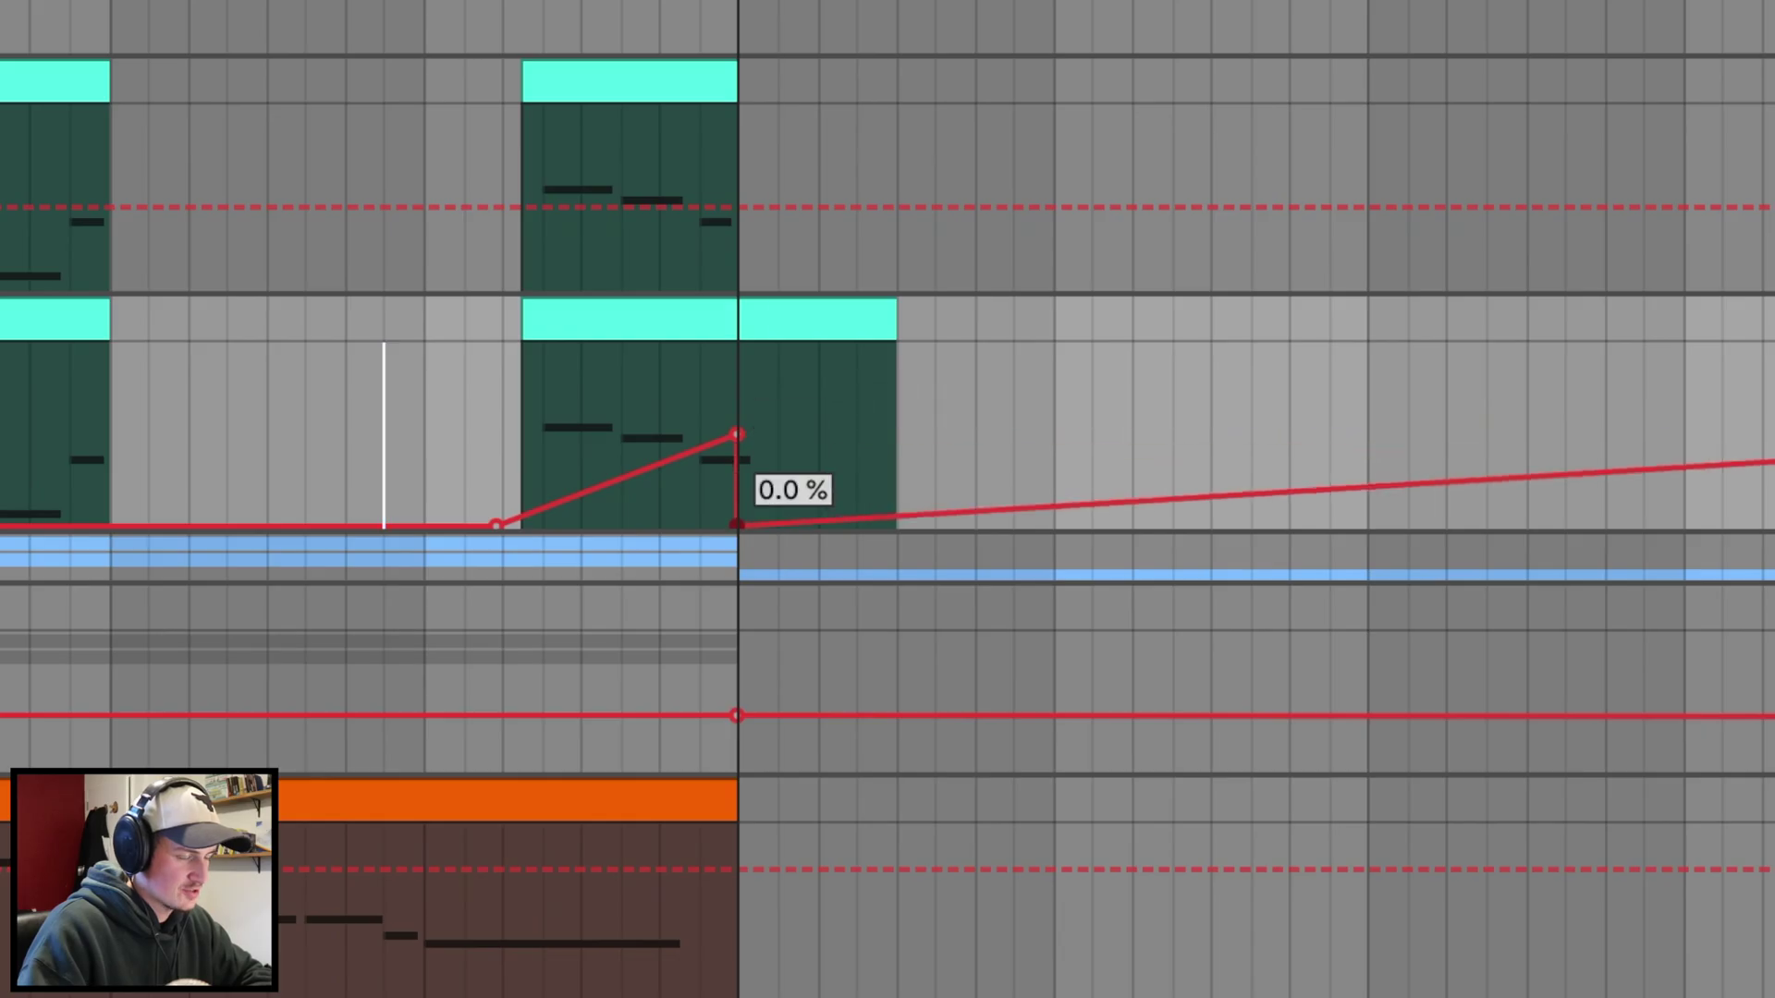
key(space)
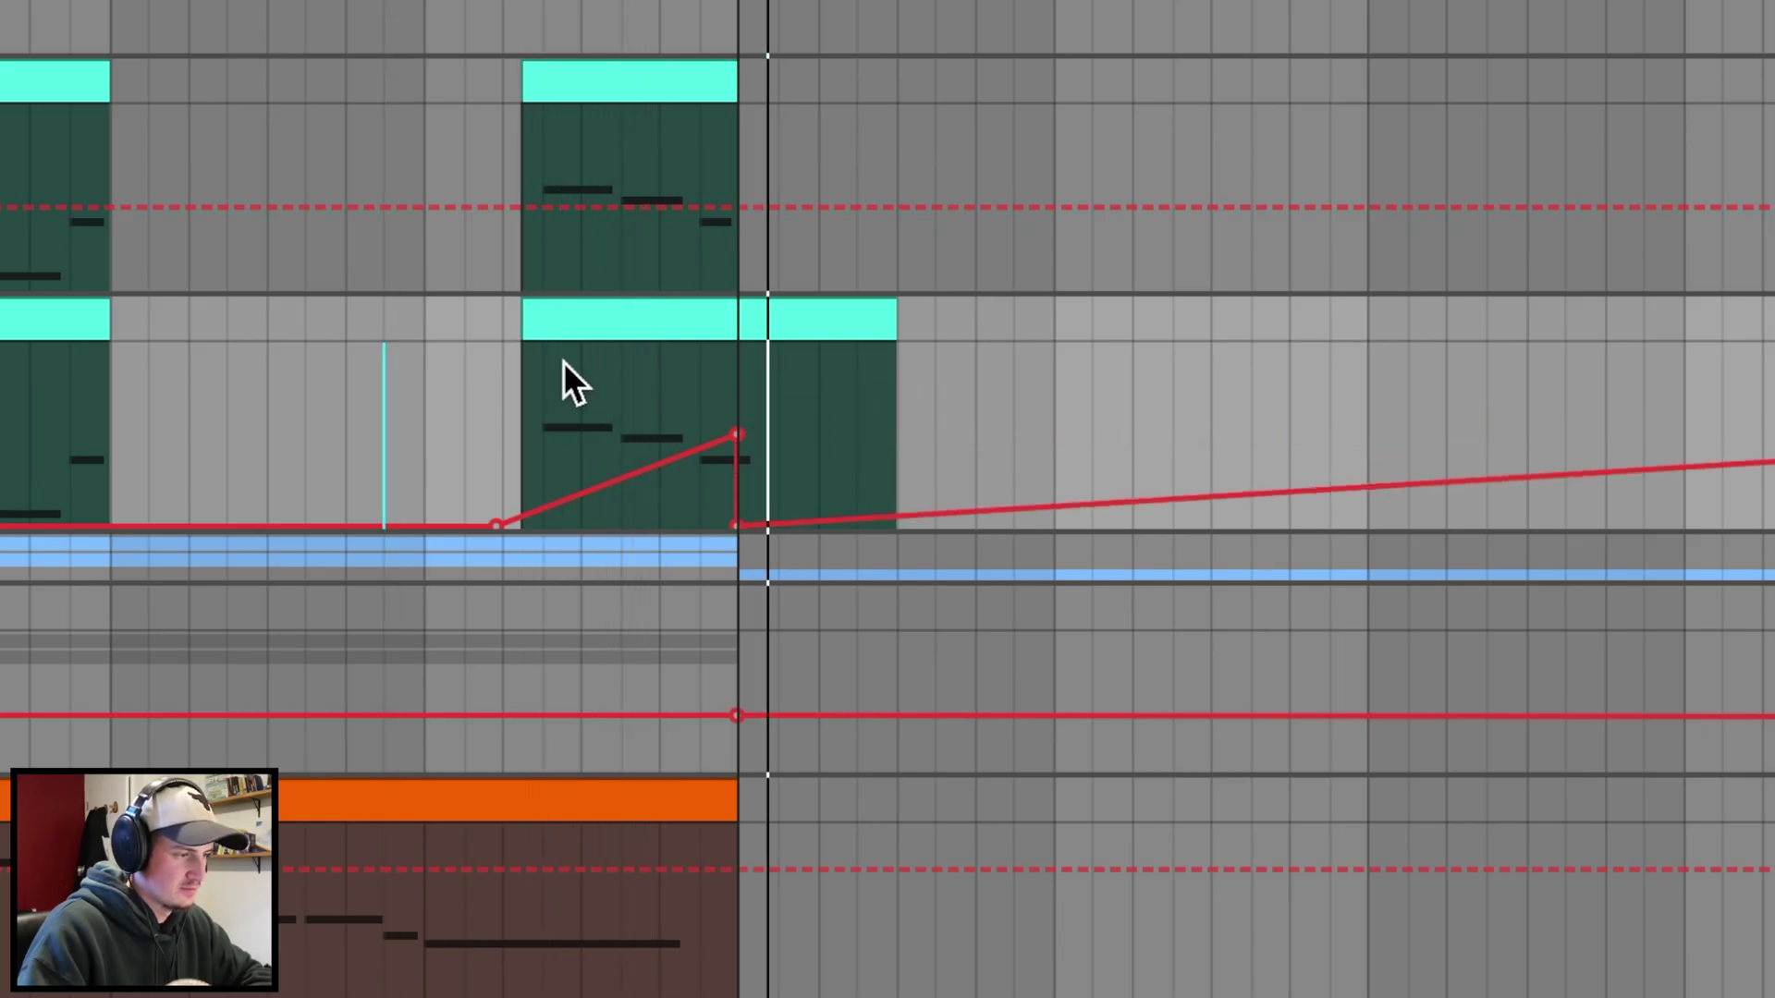
key(space)
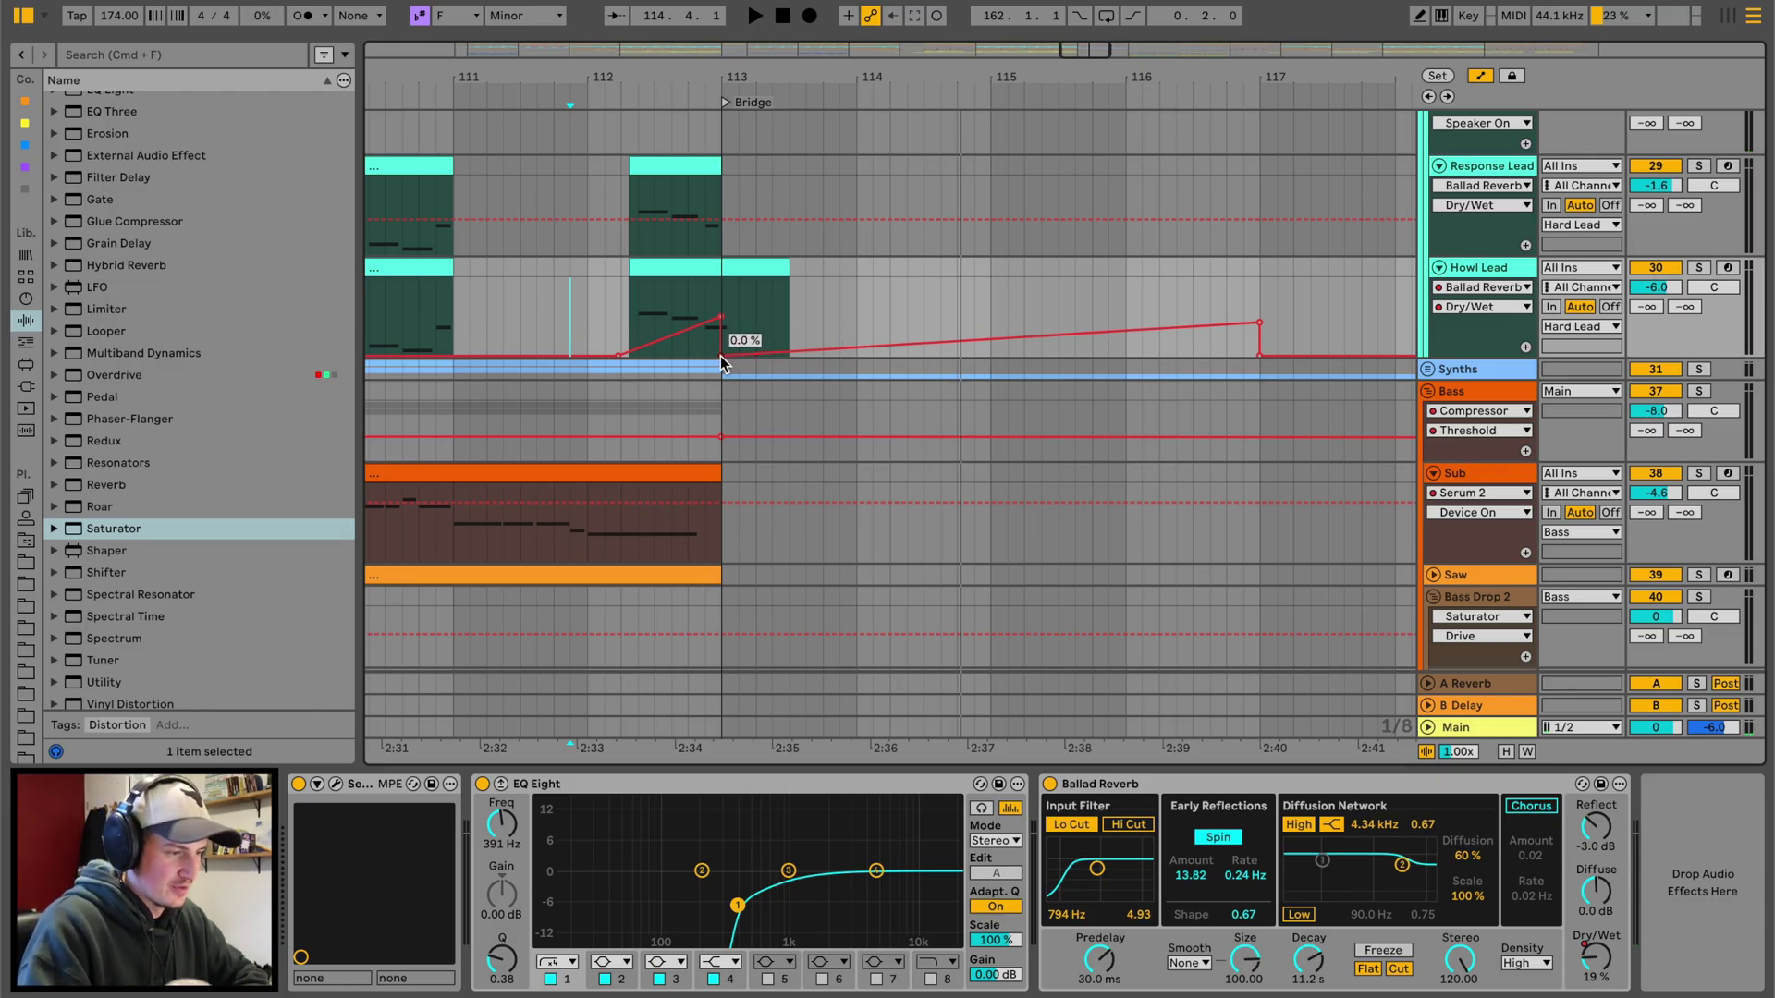
click(721, 356)
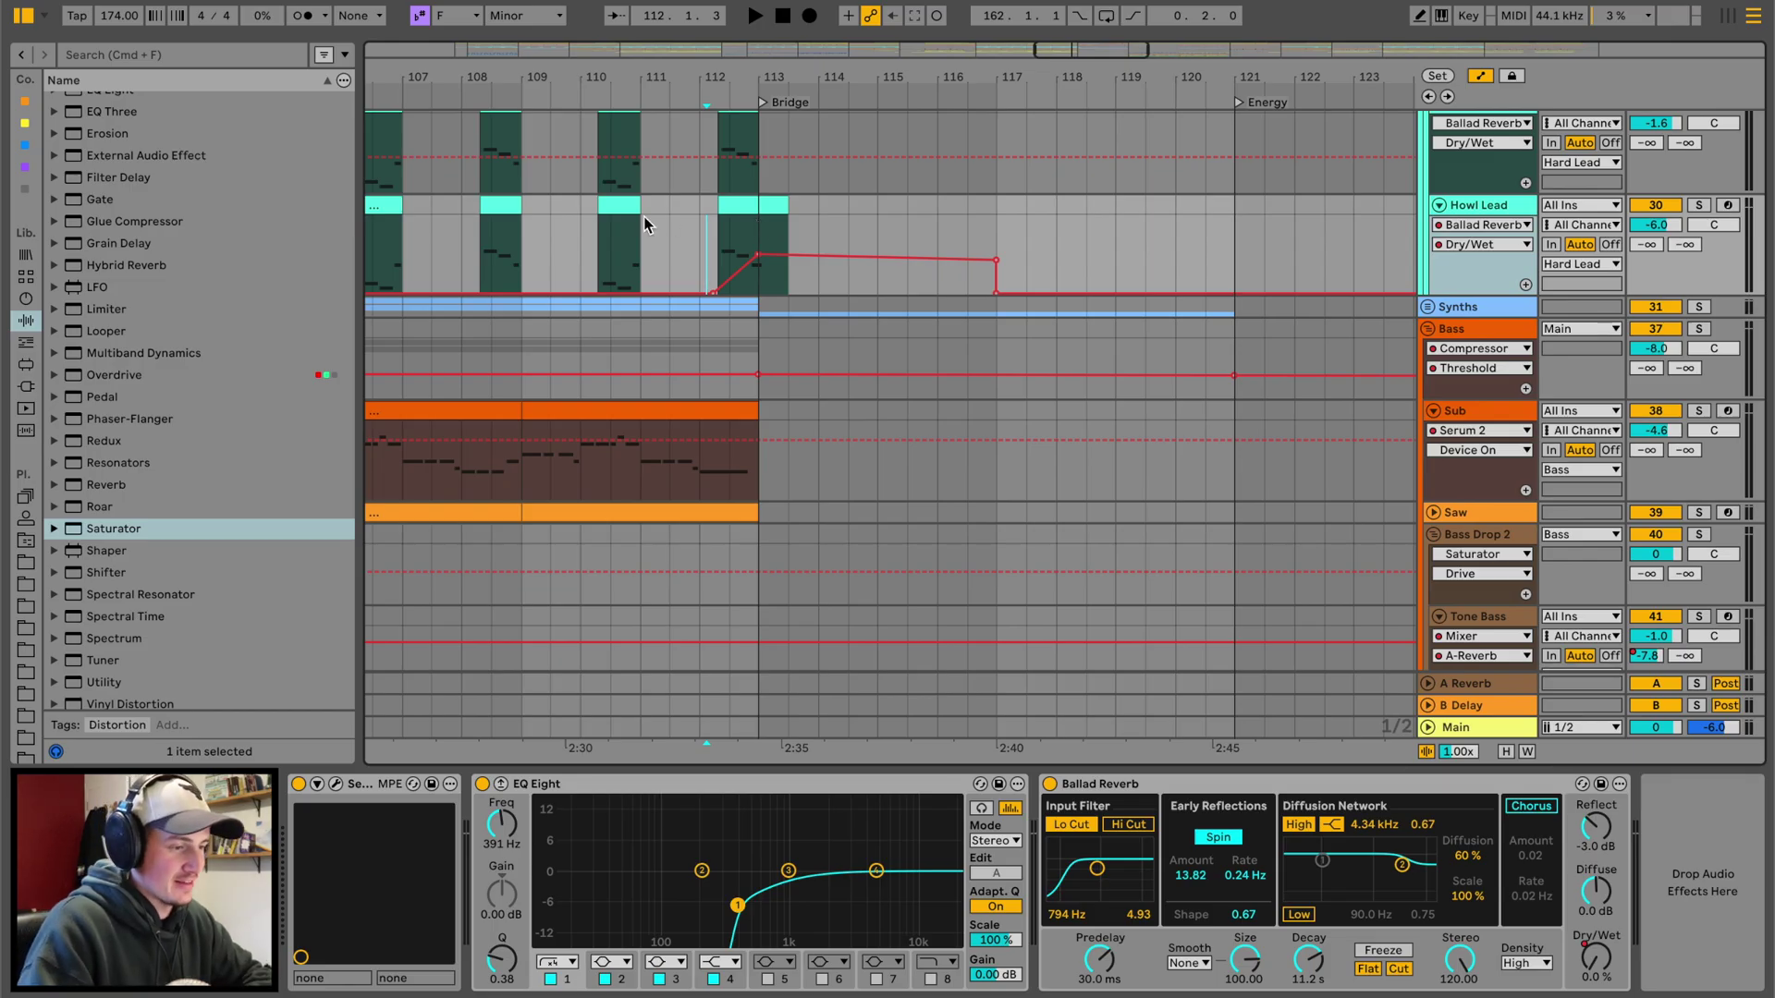
Play the transition into the Bridge from bar 110 while reviewing the lead tracks.
click(596, 221)
key(space)
scroll(596, 221, up, 4)
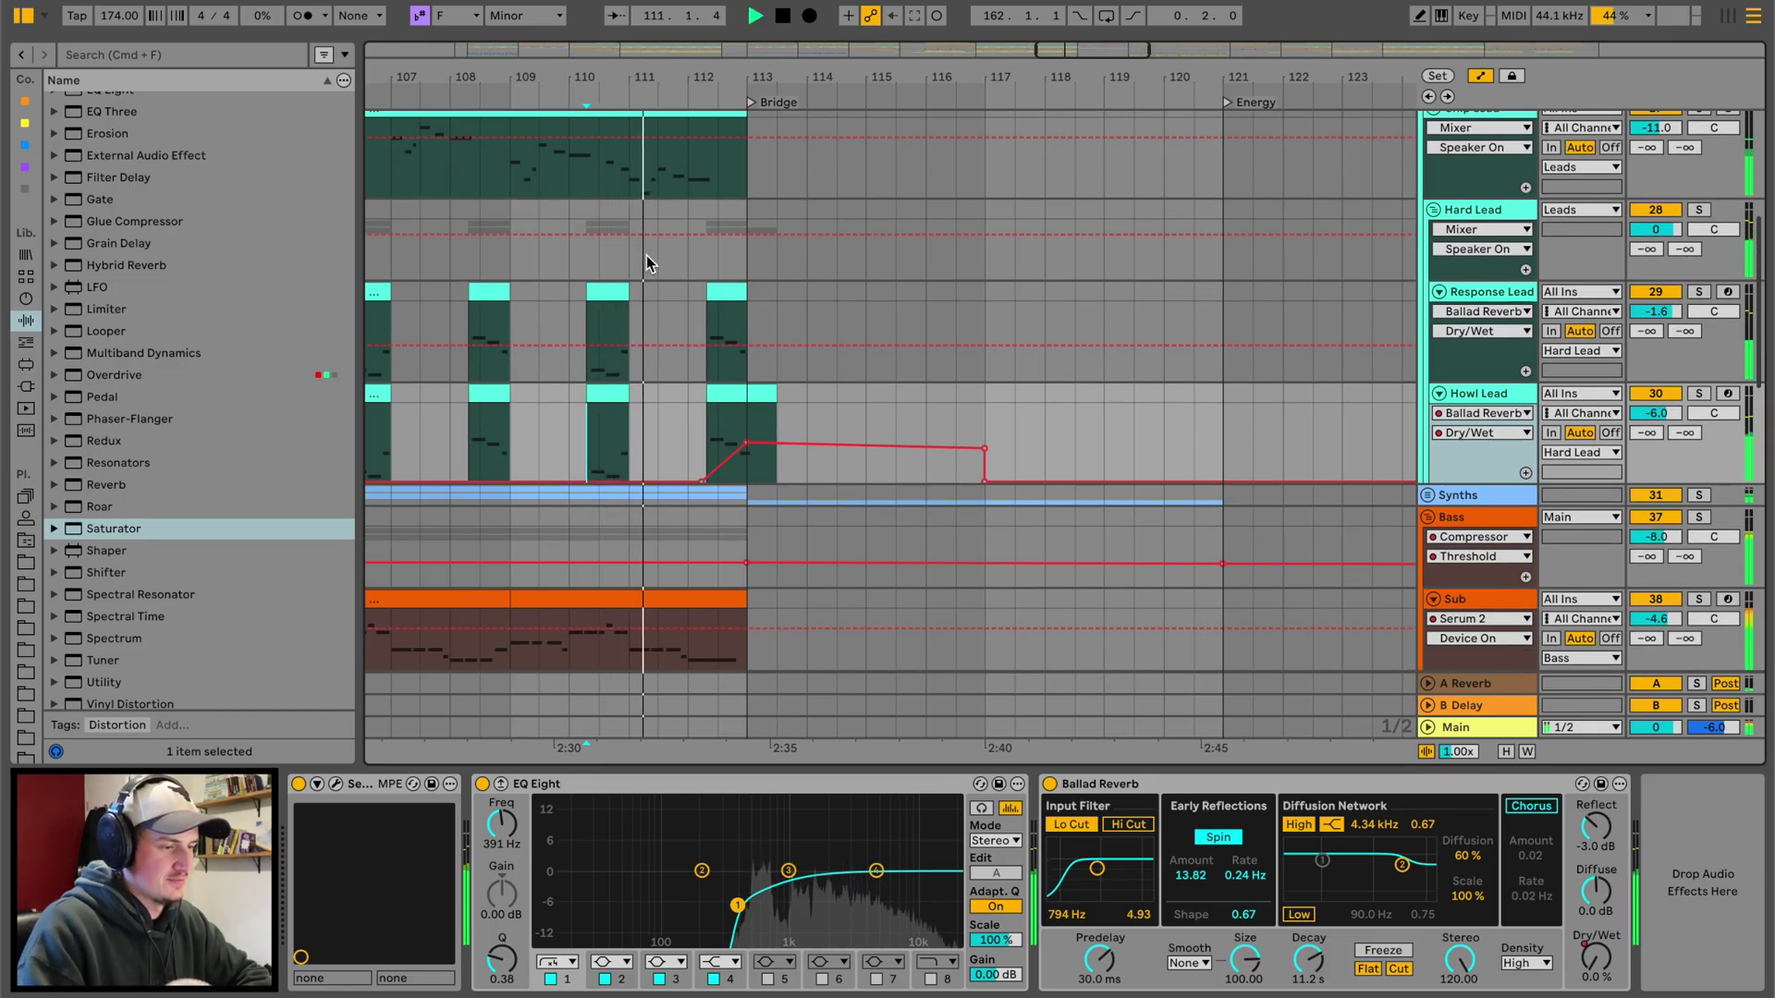
scroll(646, 255, up, 6)
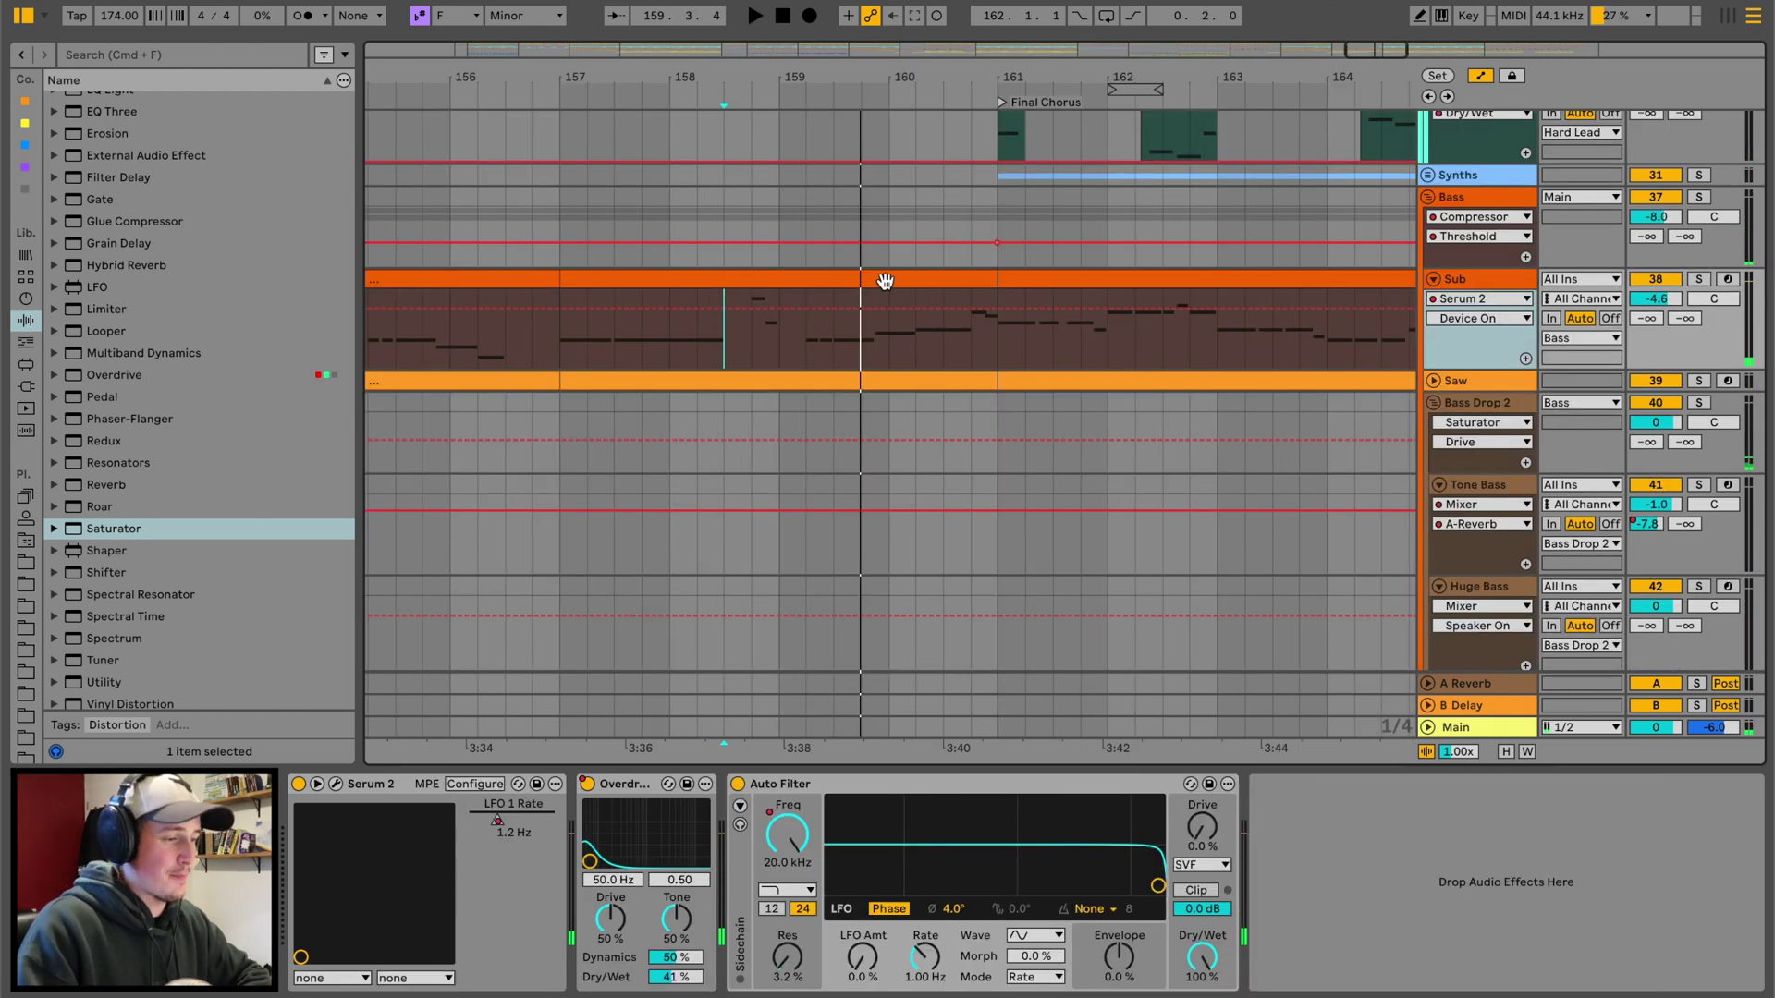
Open the Sub clip at bar 157 in an enlarged note editor and play through its bass notes.
click(885, 280)
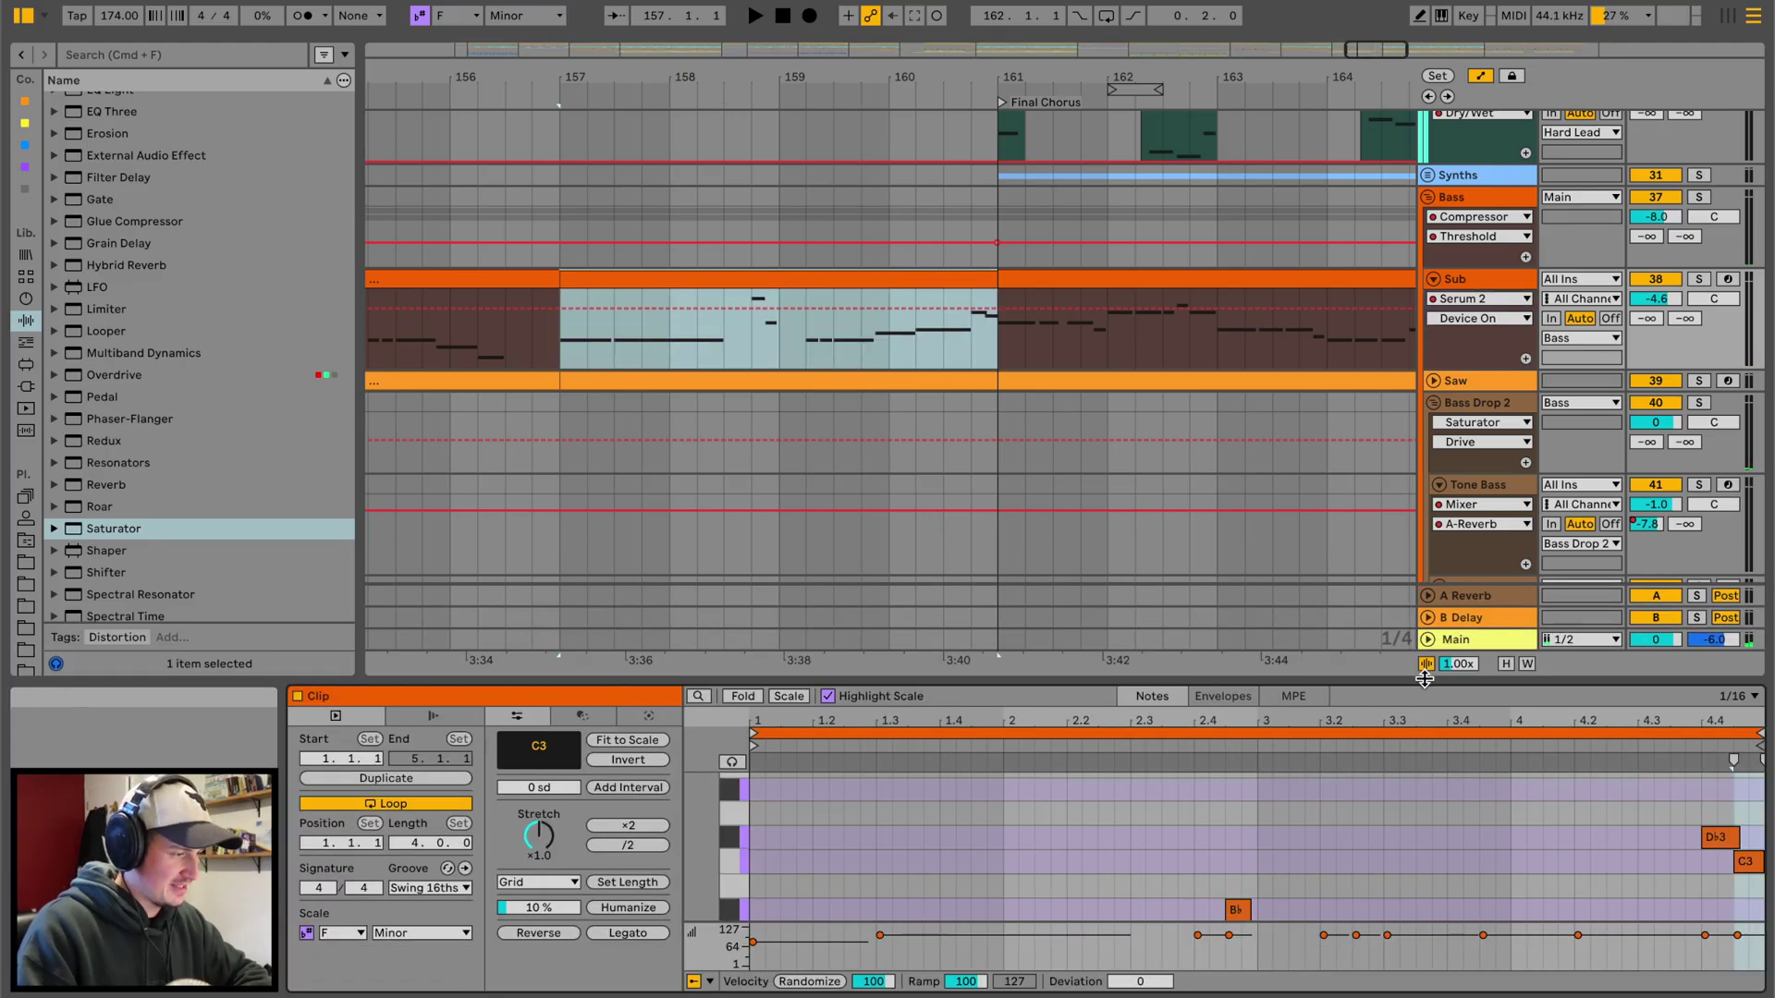
drag(1424, 680, 1424, 607)
key(space)
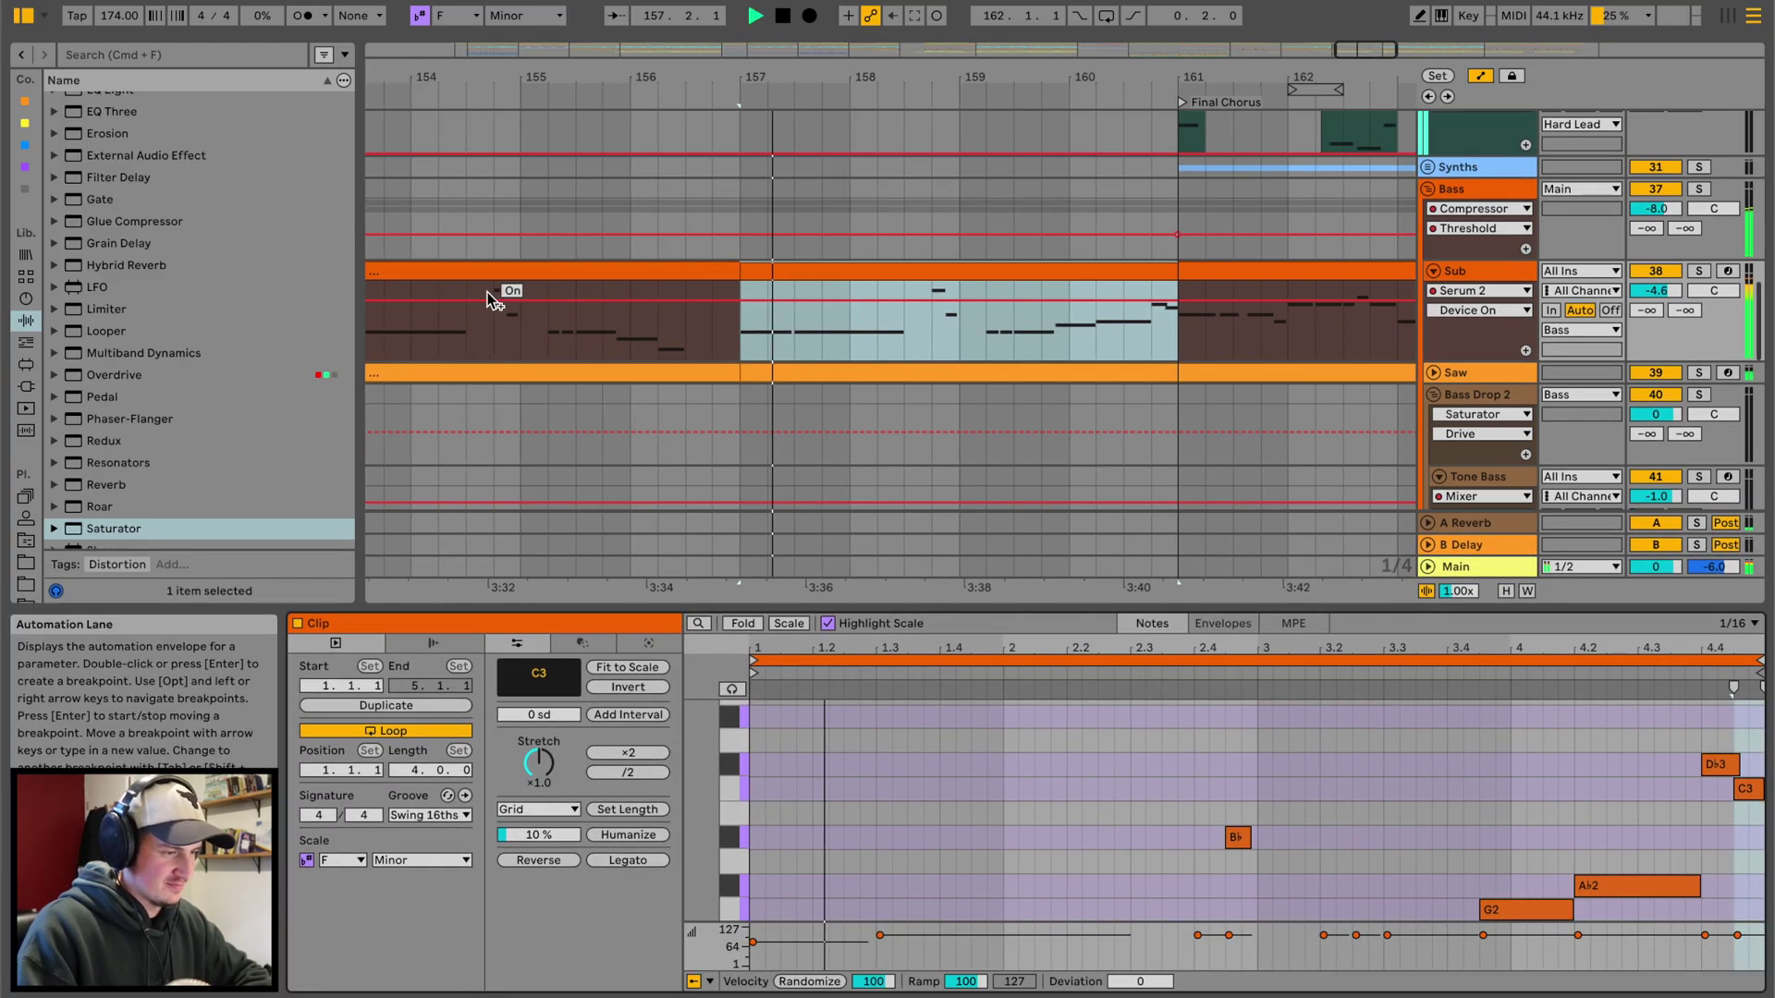
scroll(1161, 801, down, 3)
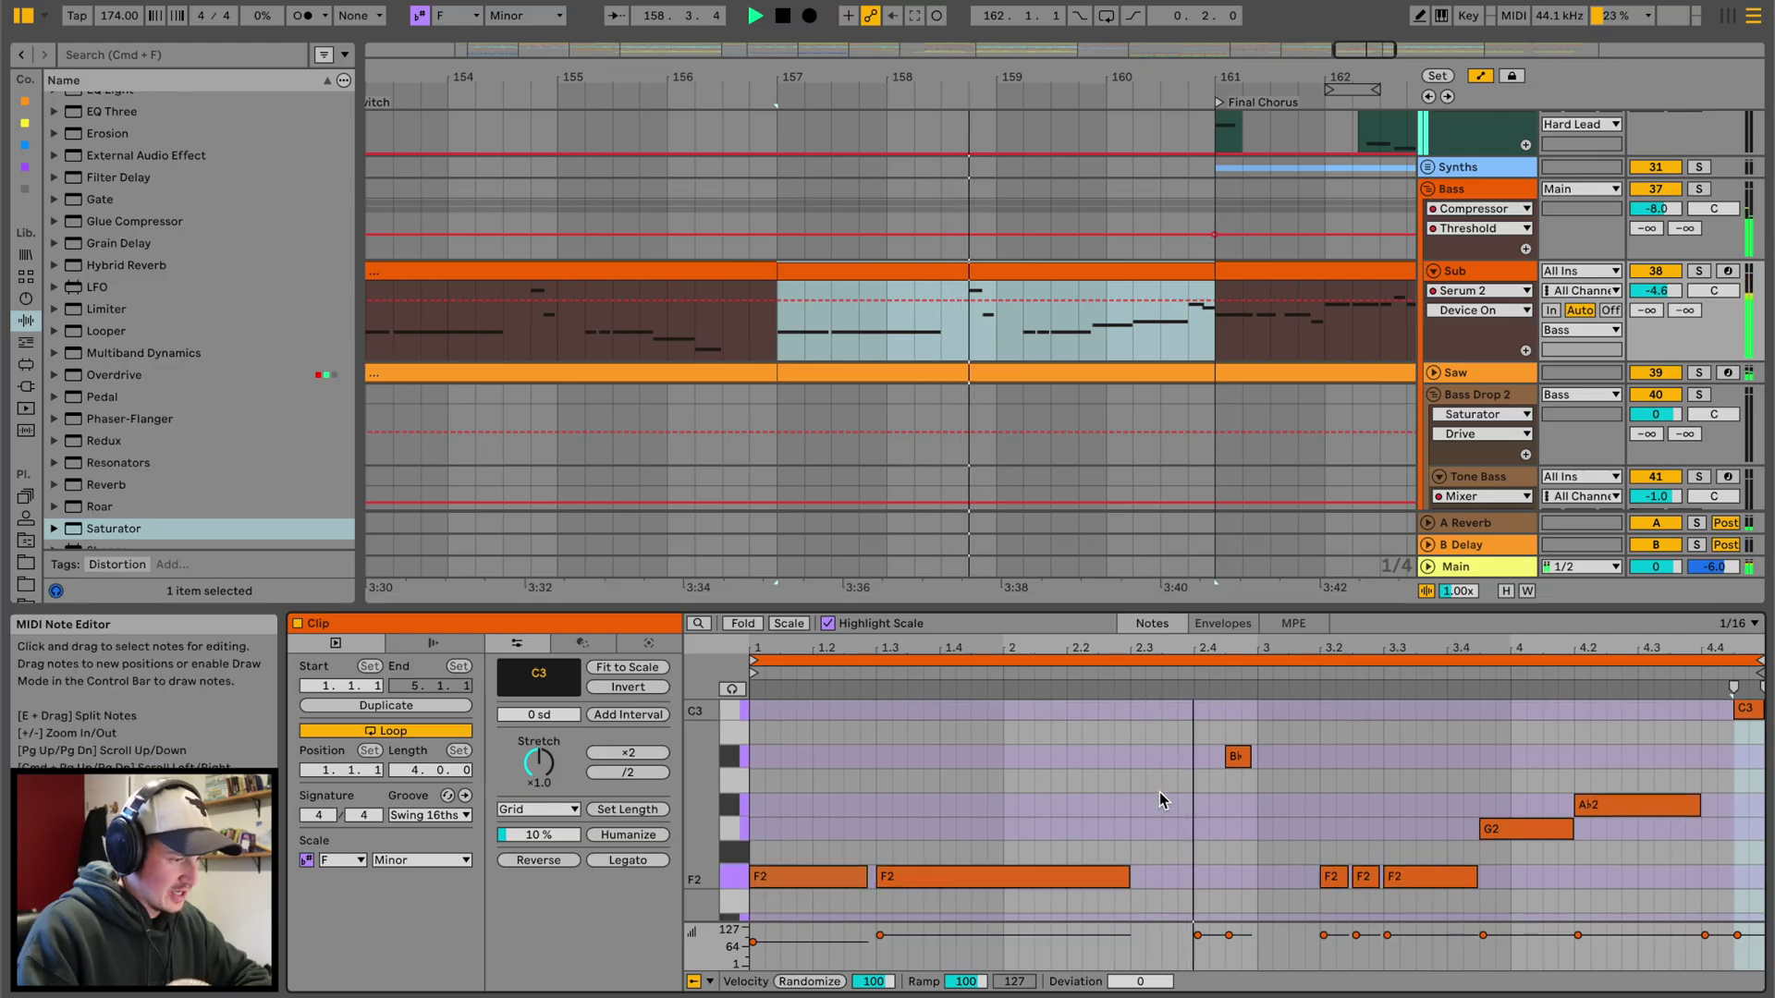
scroll(1161, 801, down, 3)
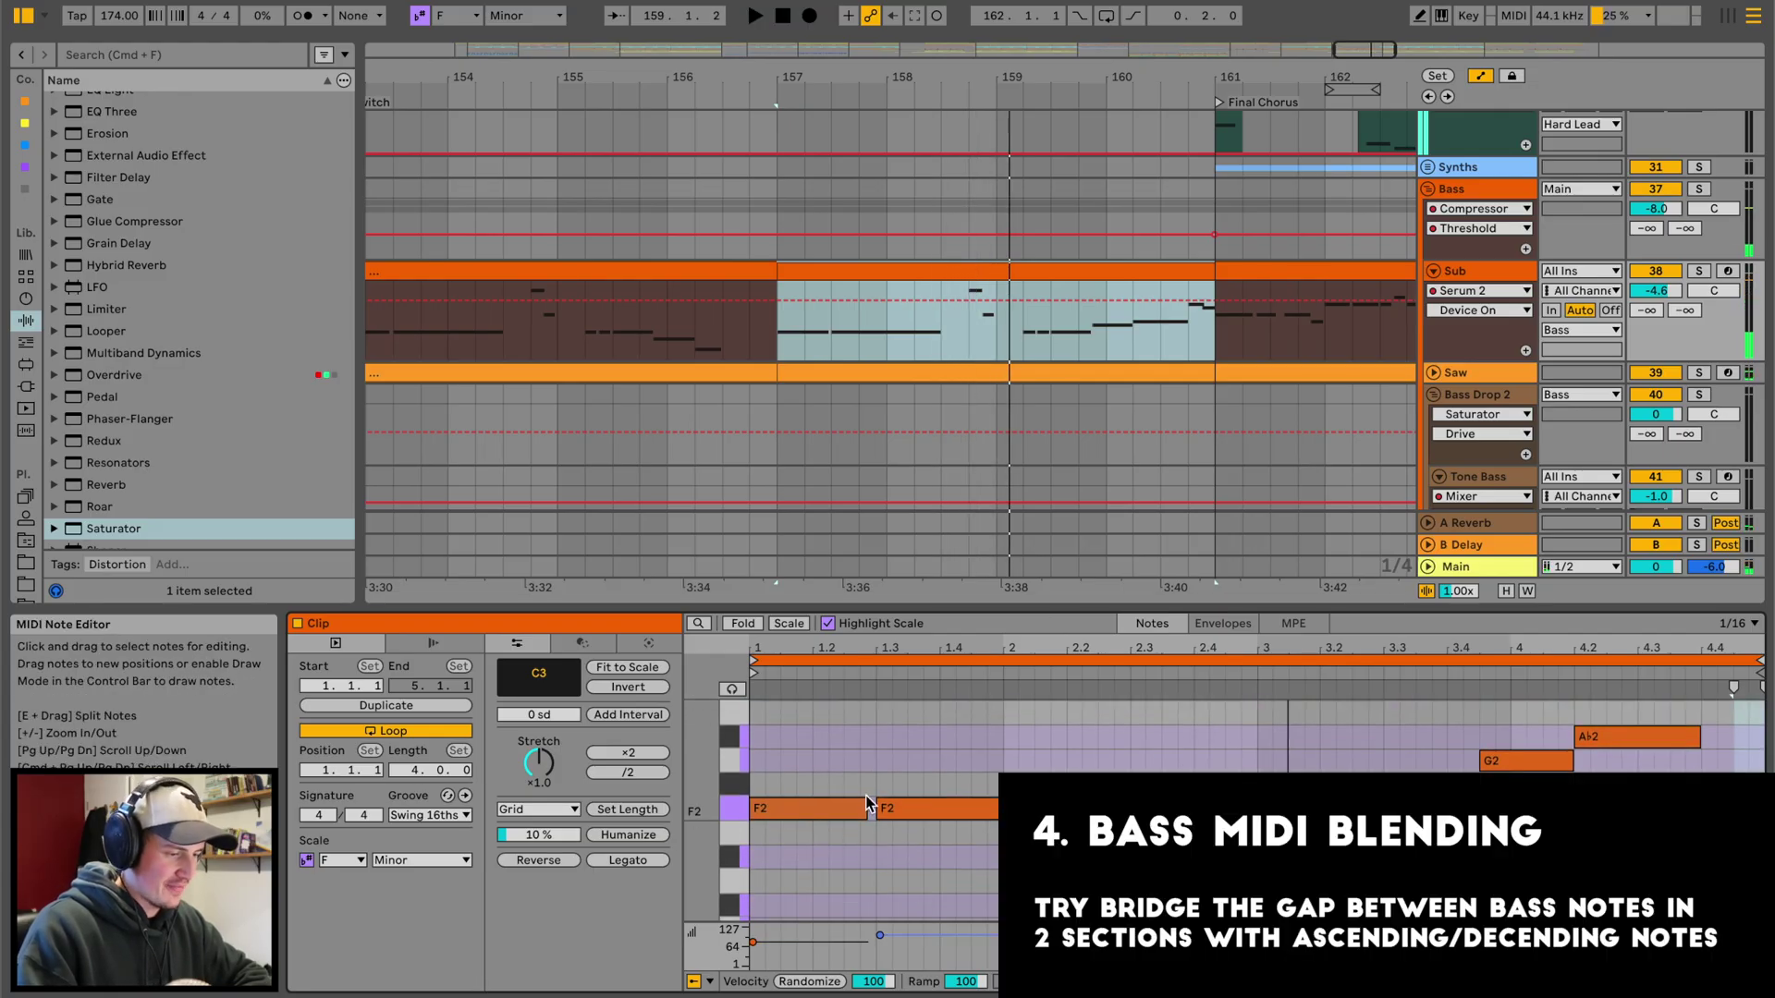
Open the Sub clip at the Final Chorus, bar 161, and play it while examining its opening notes.
click(1115, 281)
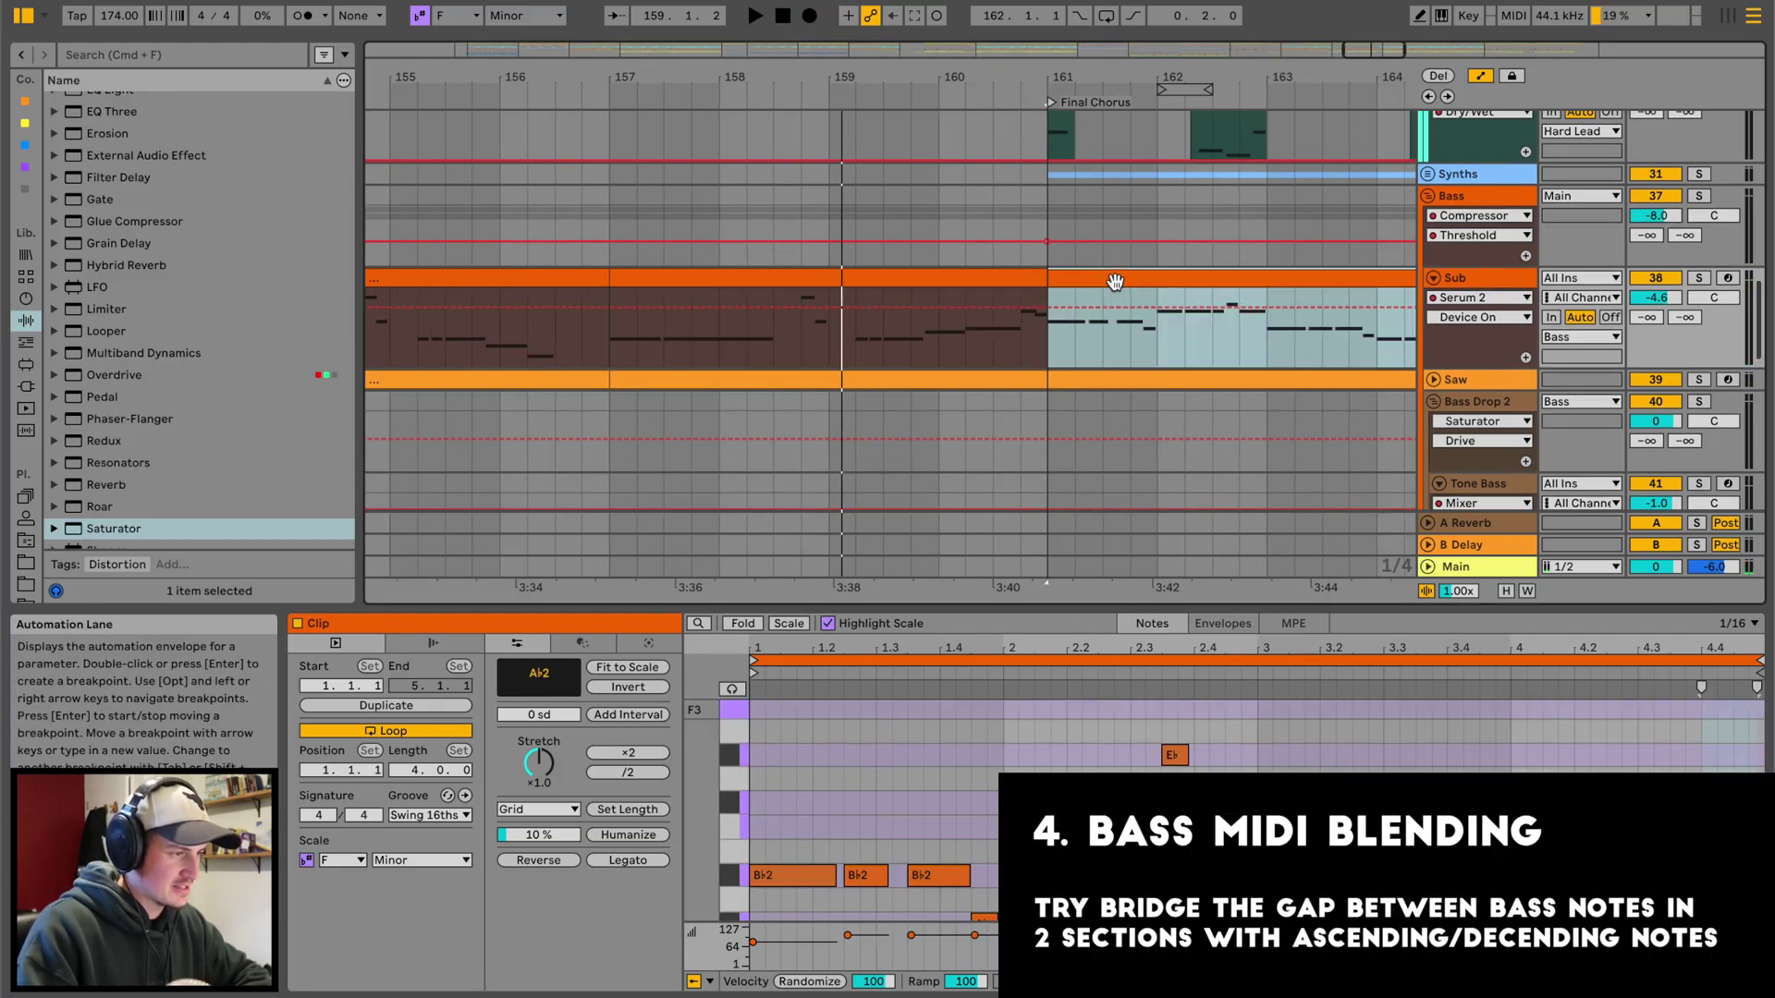
key(space)
scroll(788, 749, down, 4)
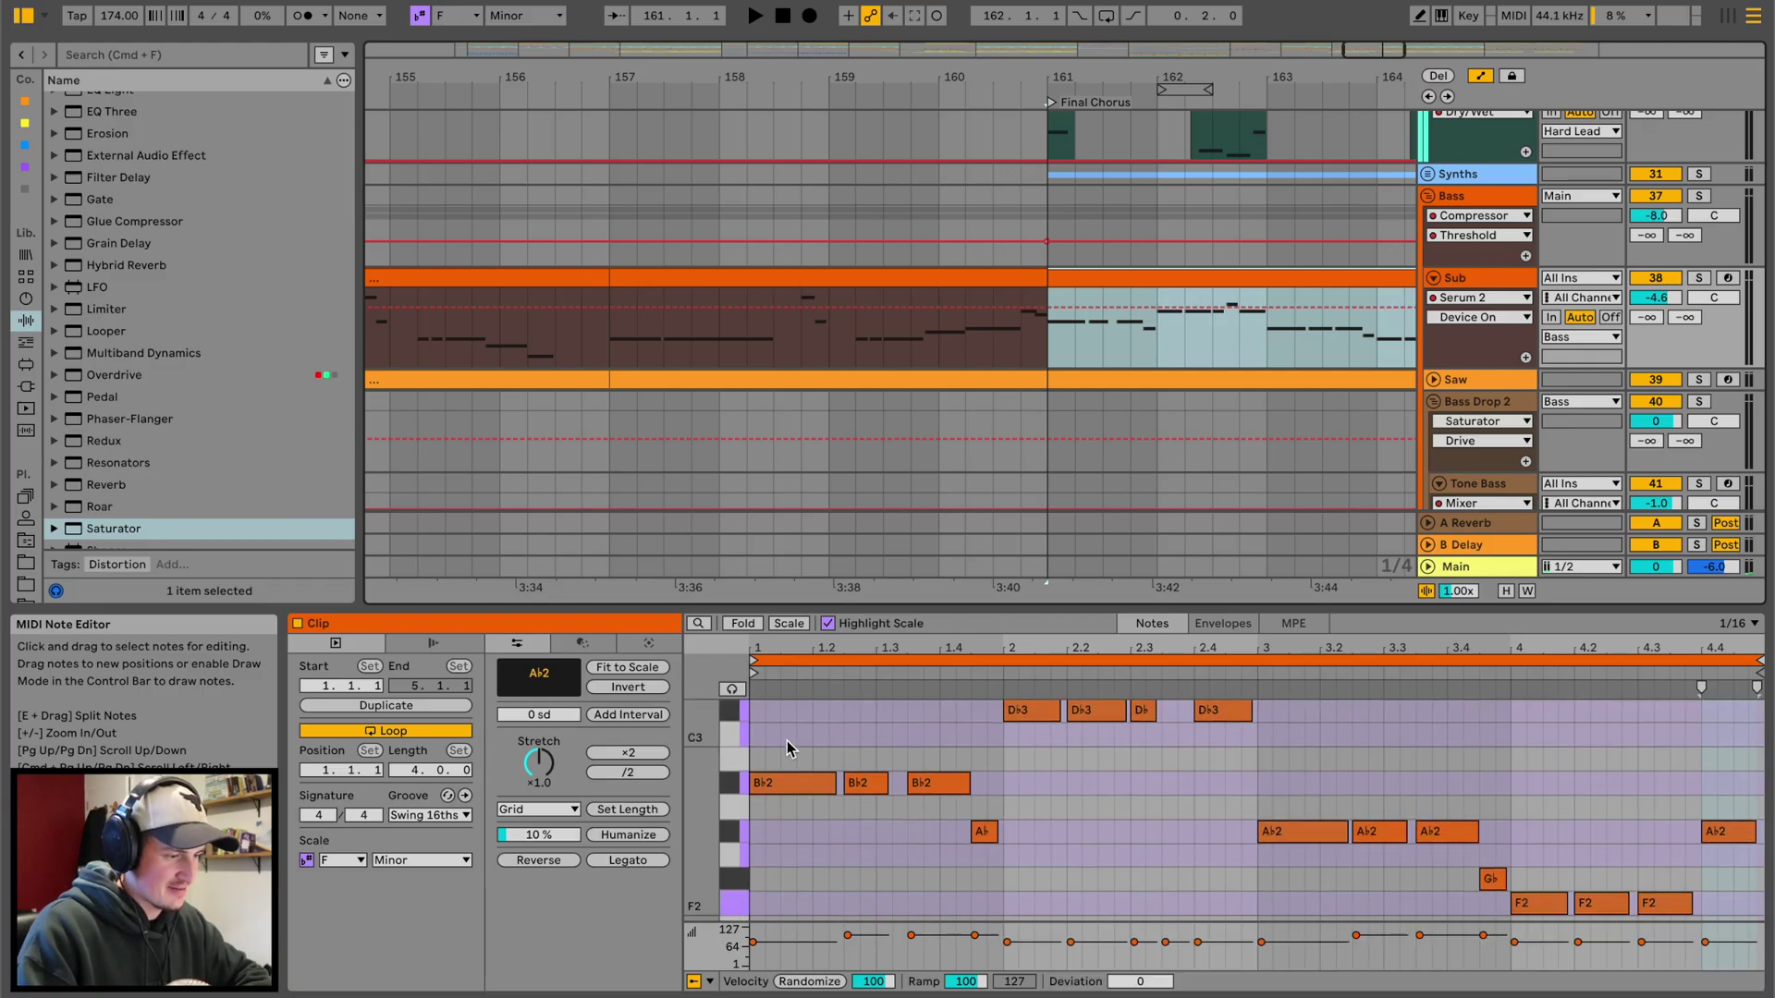
key(space)
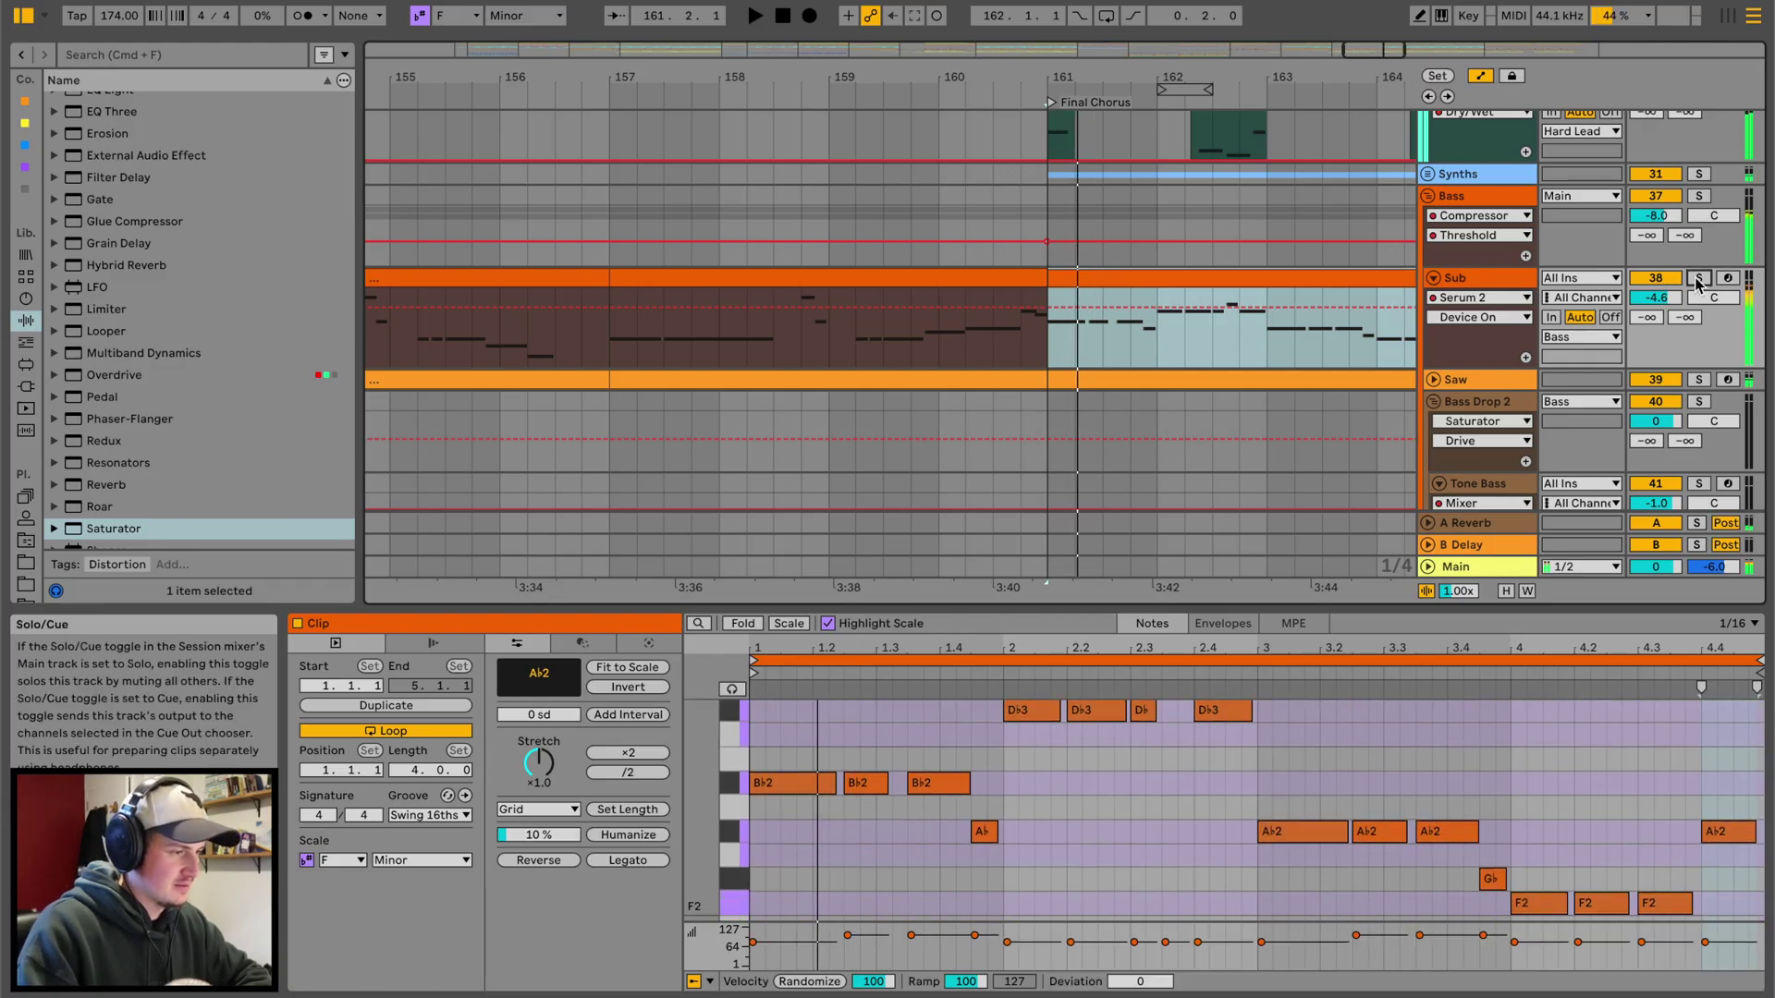
Solo the Sub track and play its clip from bar 157.
click(1699, 278)
click(634, 282)
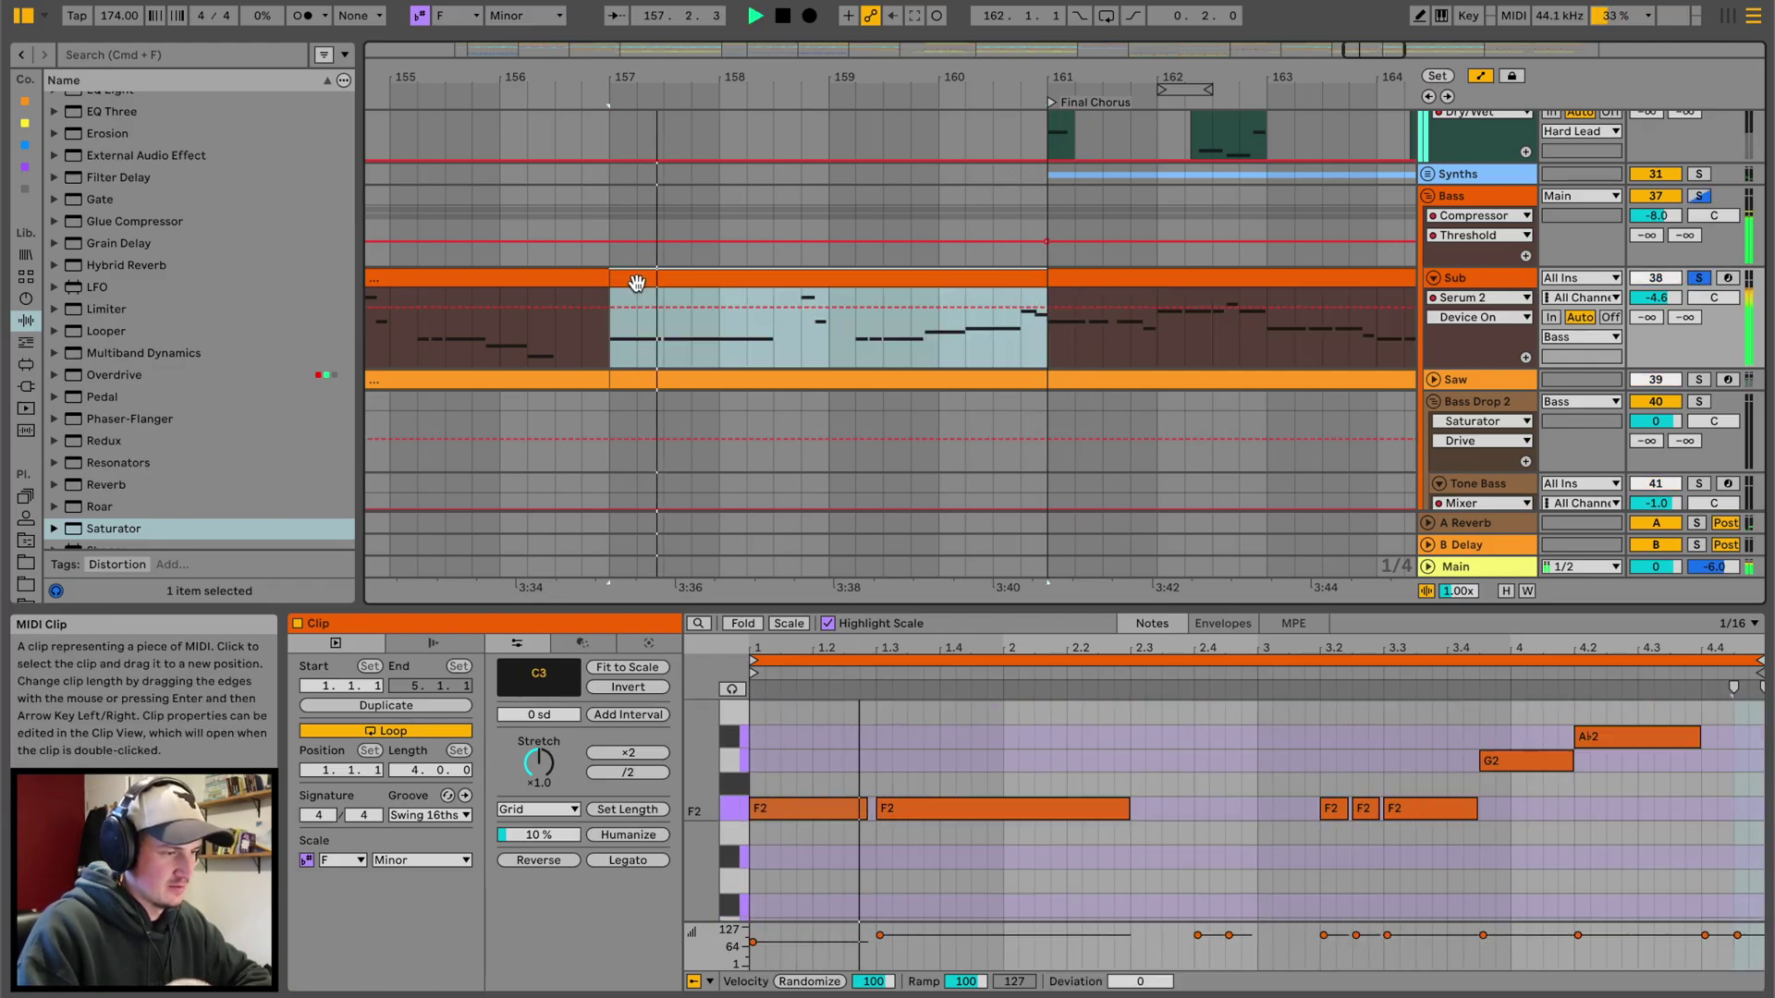
key(space)
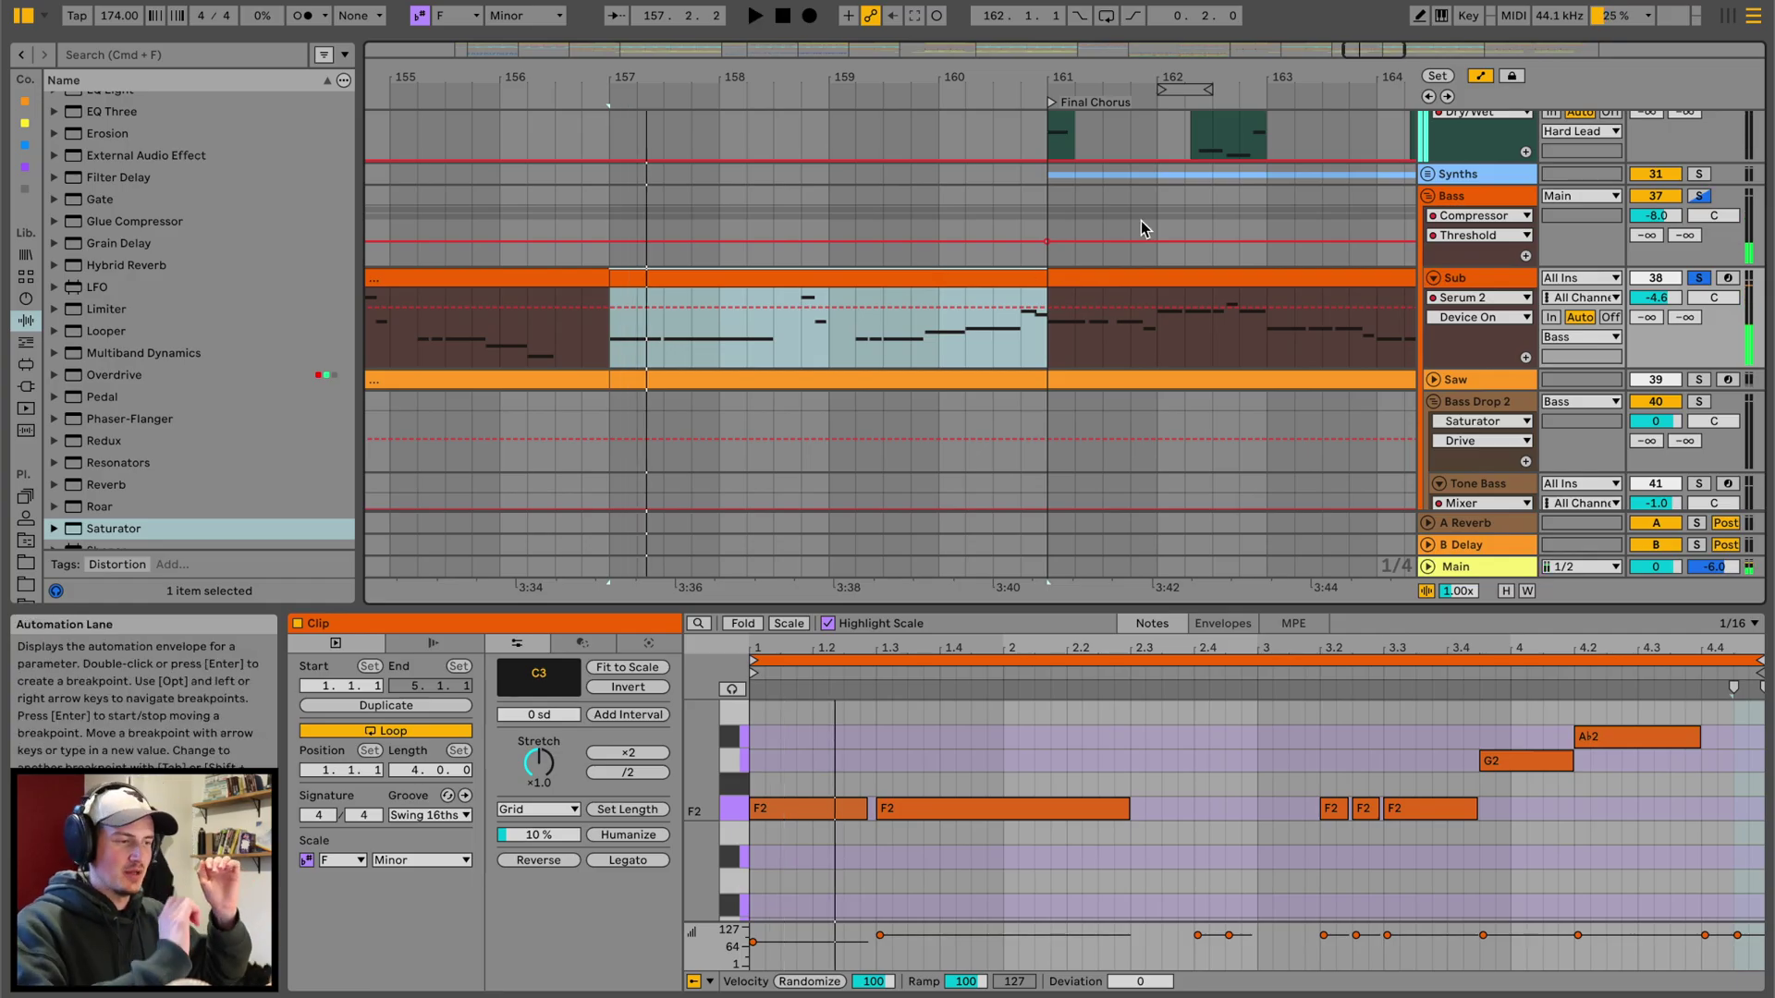
Enlarge the note editor of the bar 157 Sub clip to show its full pitch range.
drag(1189, 607, 1193, 450)
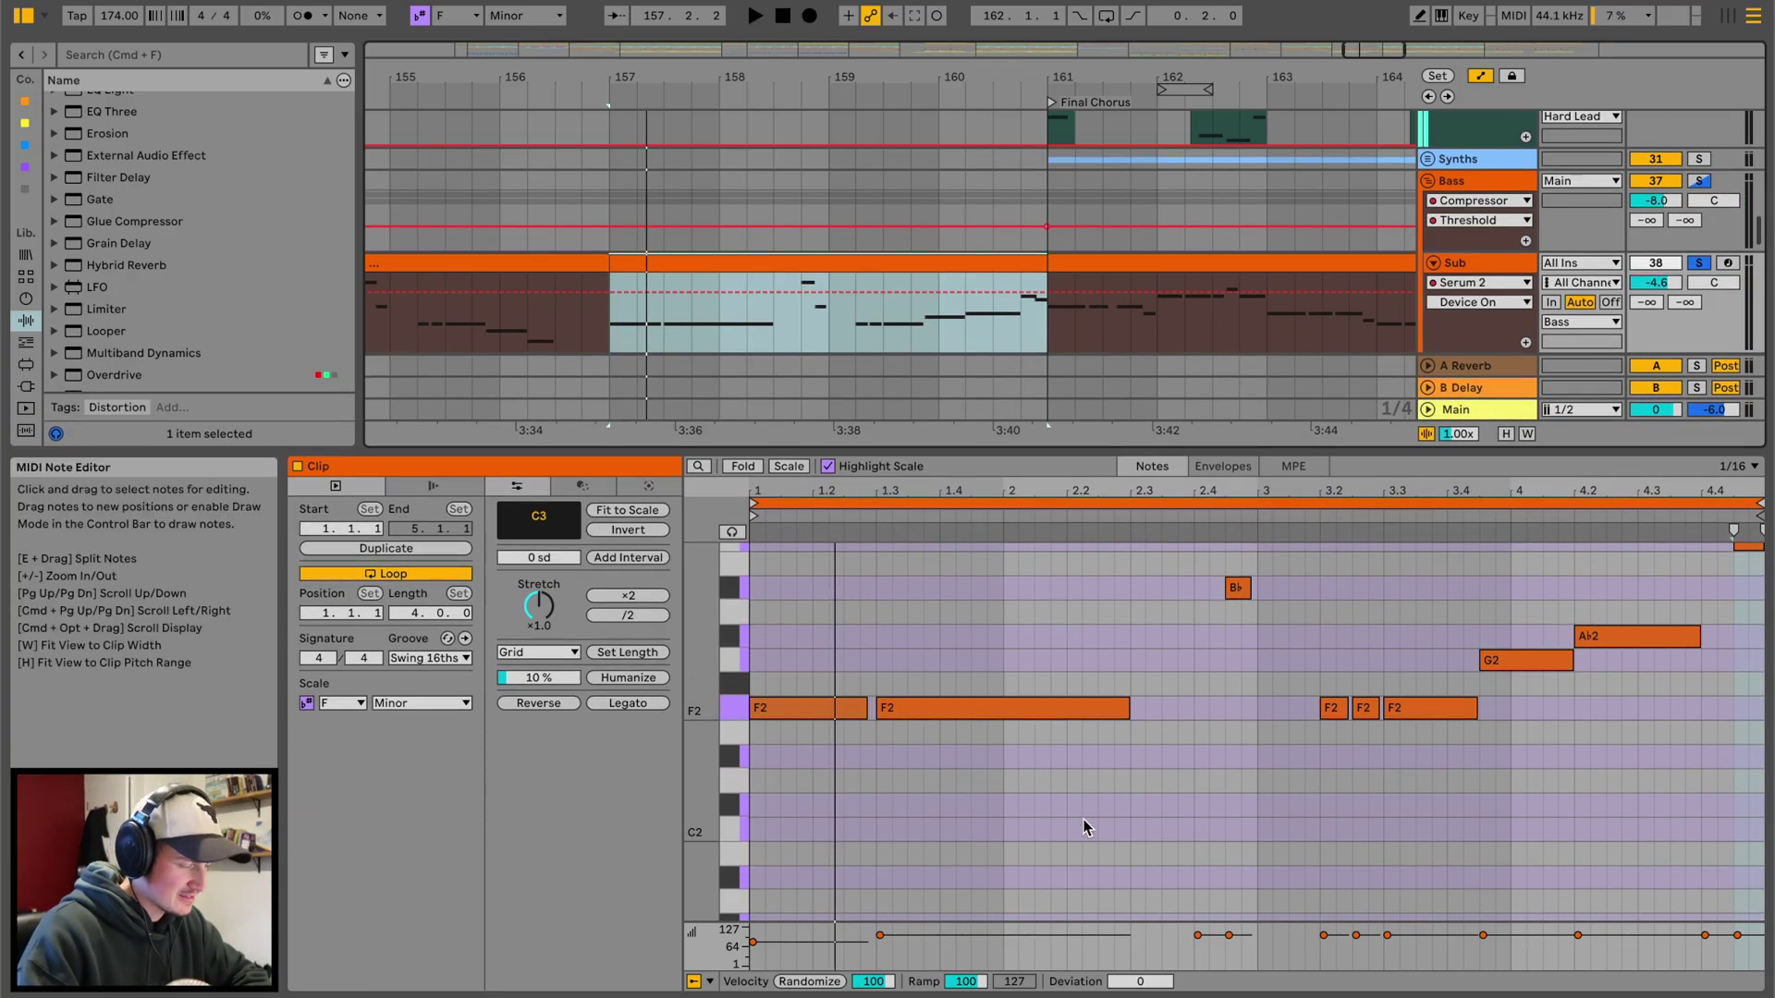
scroll(1082, 740, up, 2)
scroll(819, 638, up, 2)
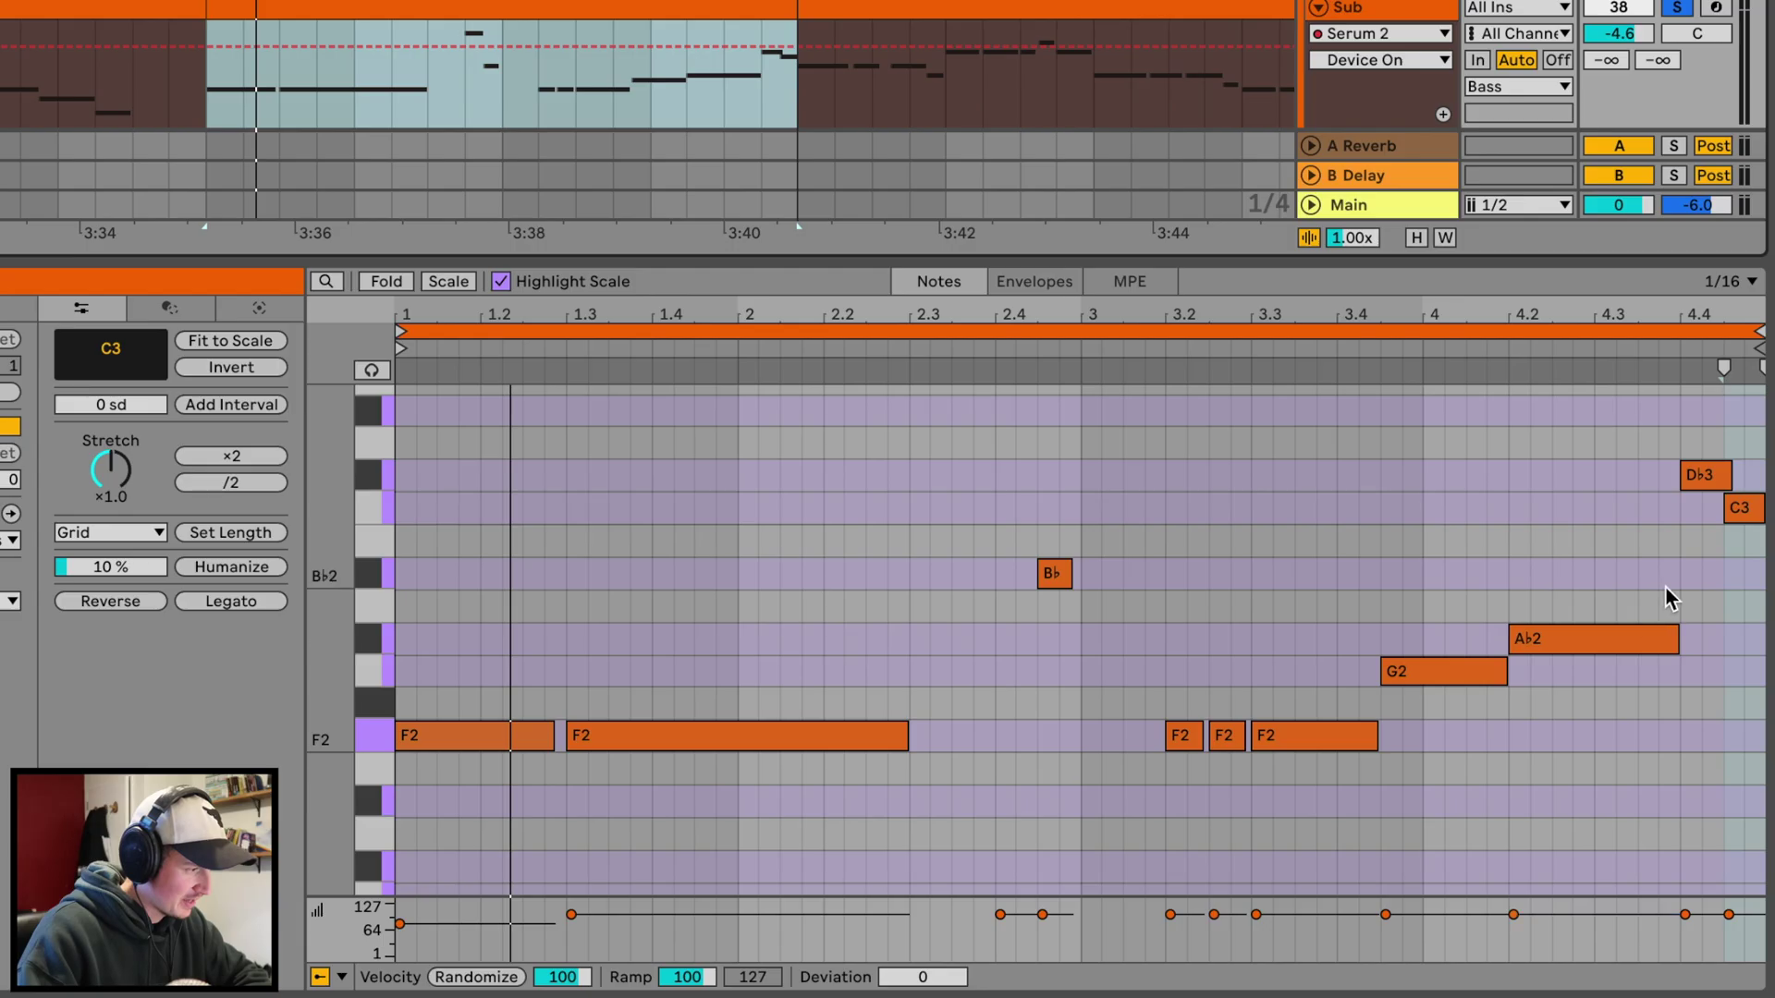
Try a B♭2 note from 4.4 to the end of the Sub clip and delete it.
double_click(1684, 572)
drag(1704, 573, 1766, 573)
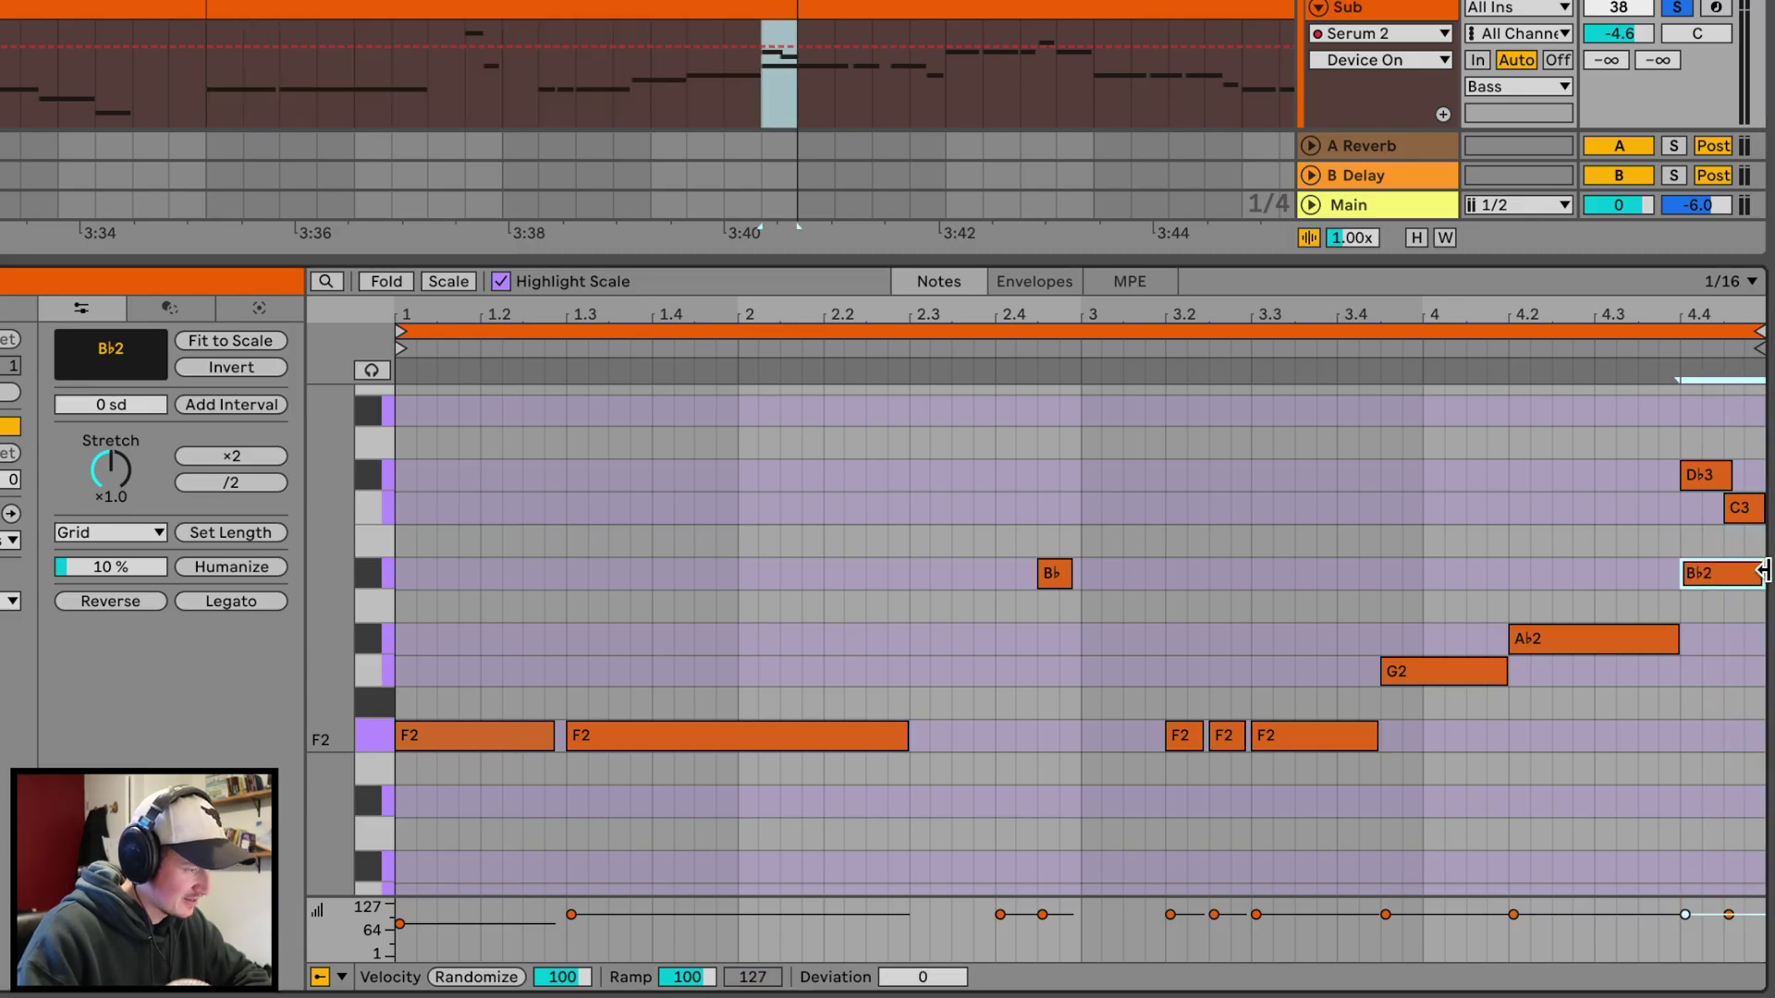
key(Delete)
Lower the G2 and A♭2 notes near the end of the Sub clip to F2.
click(1572, 605)
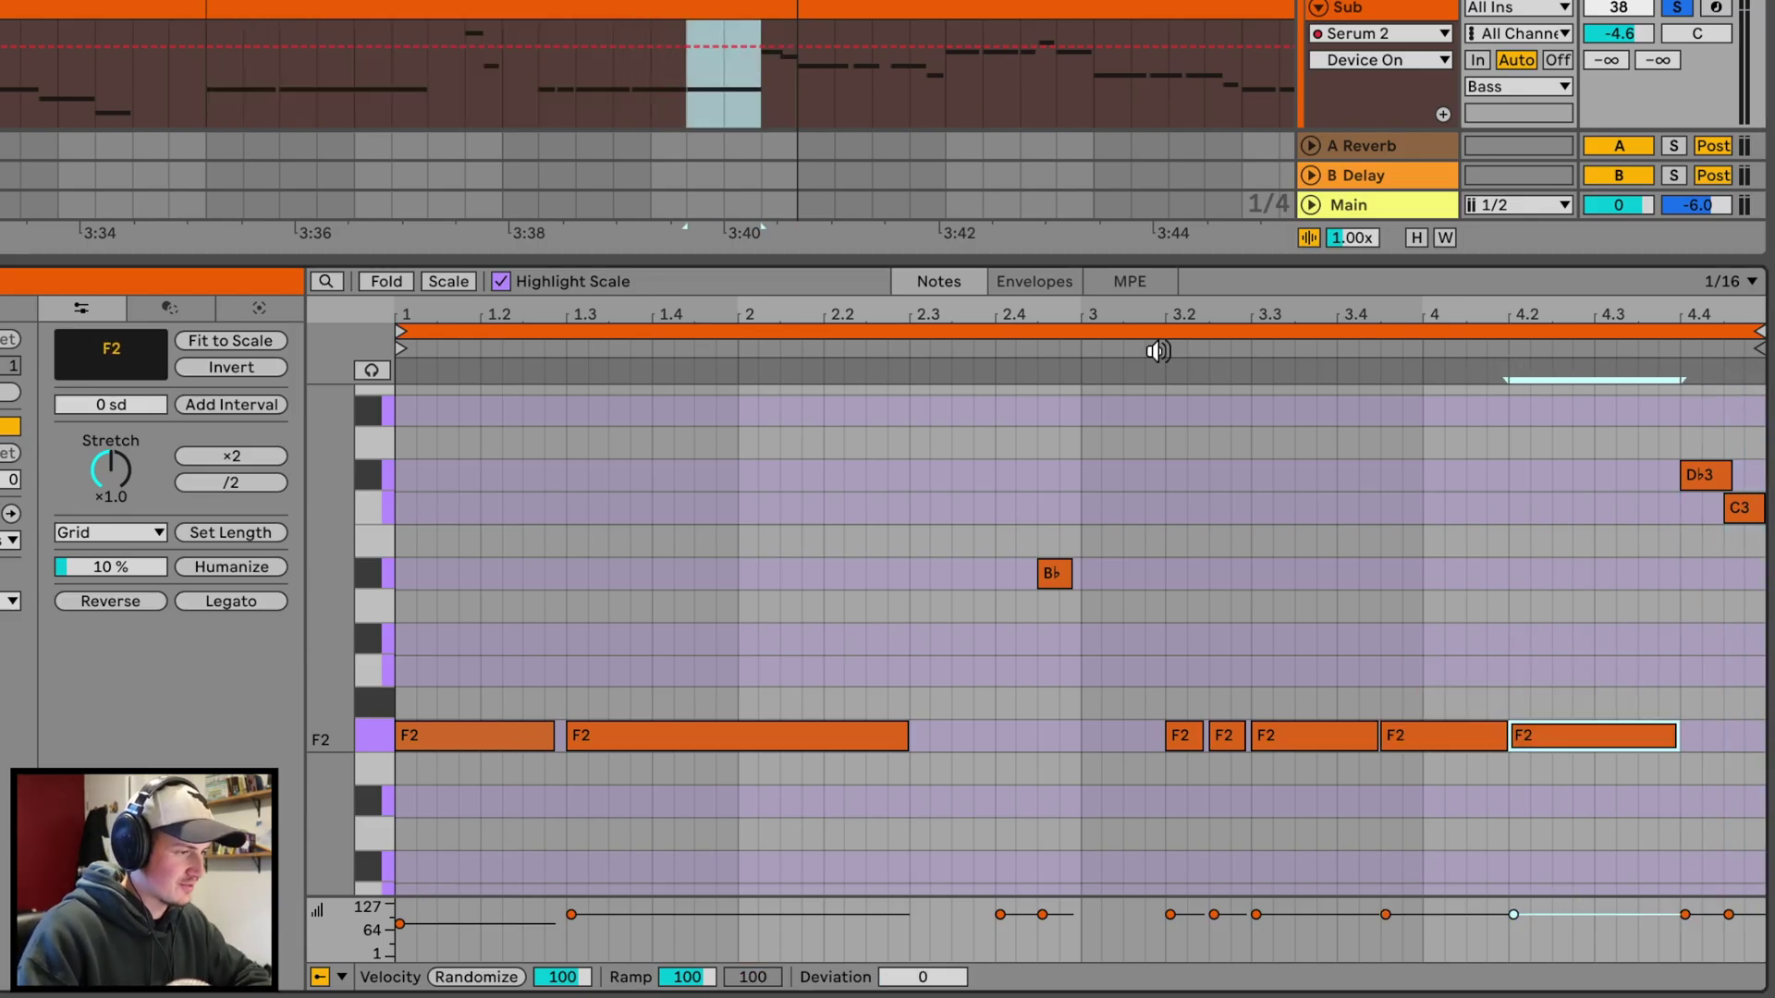
Play the end of the Sub clip and raise the F2 note leading into beat 4 to G2.
click(1158, 351)
click(968, 351)
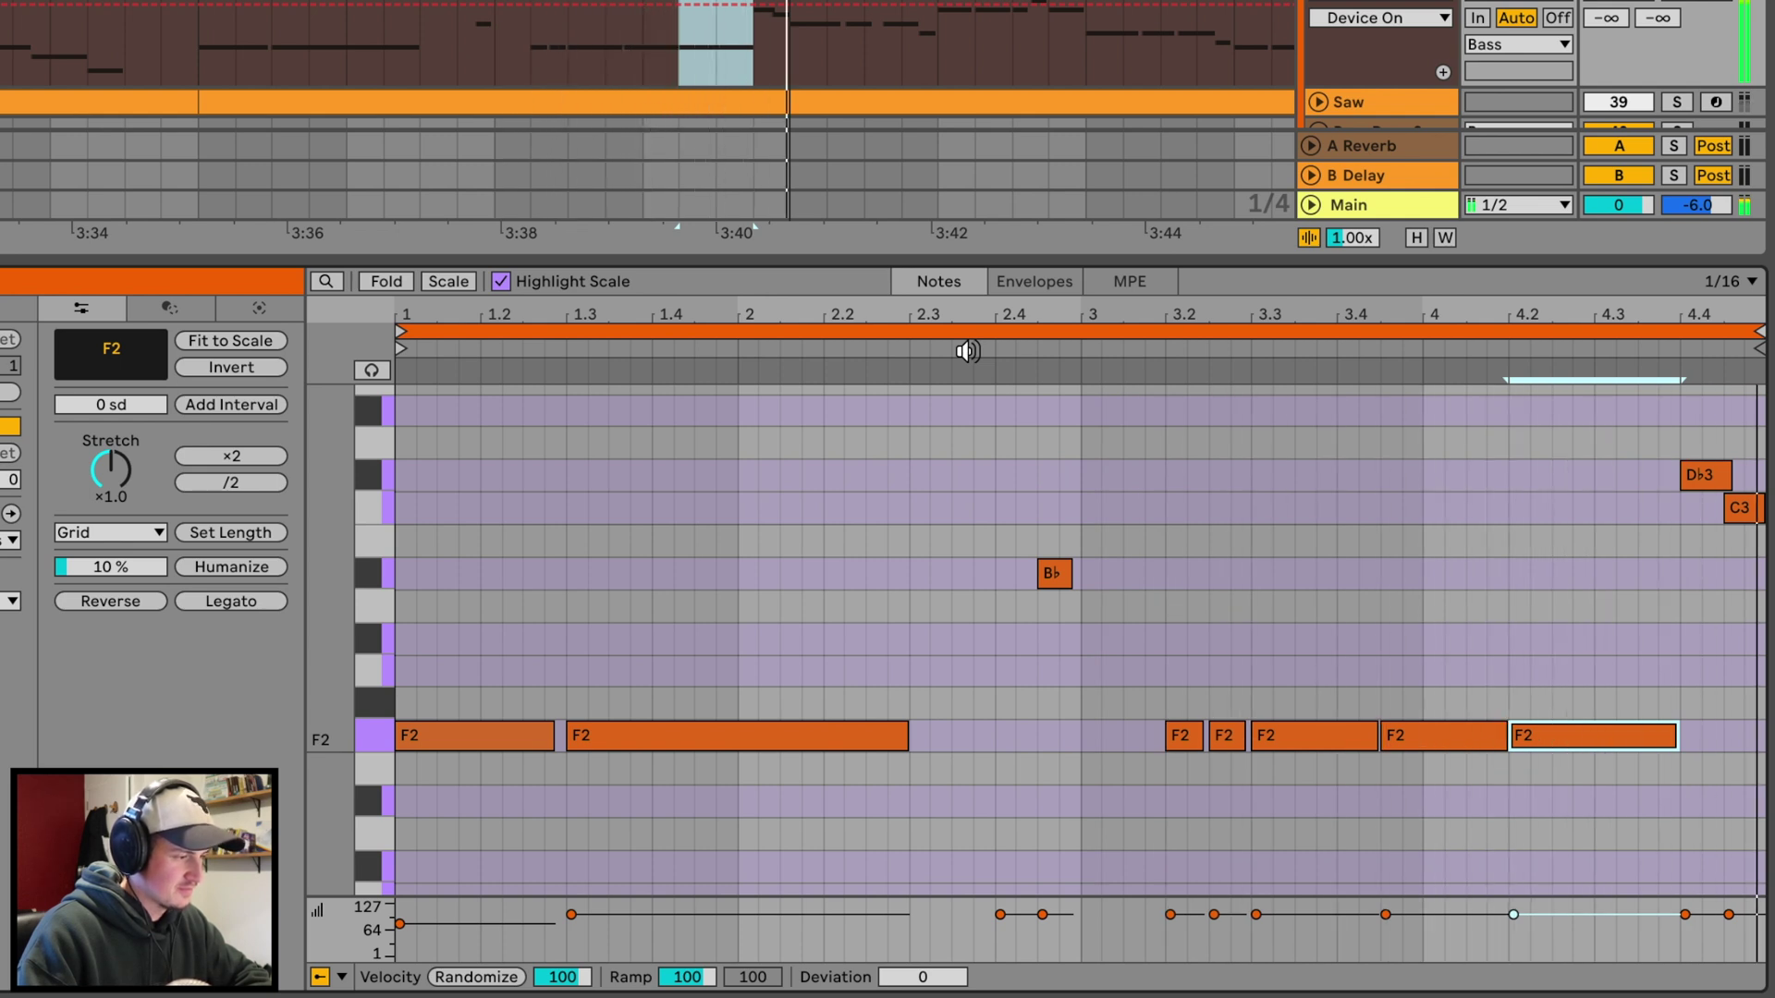
drag(1436, 651, 1435, 801)
key(Up)
key(Up)
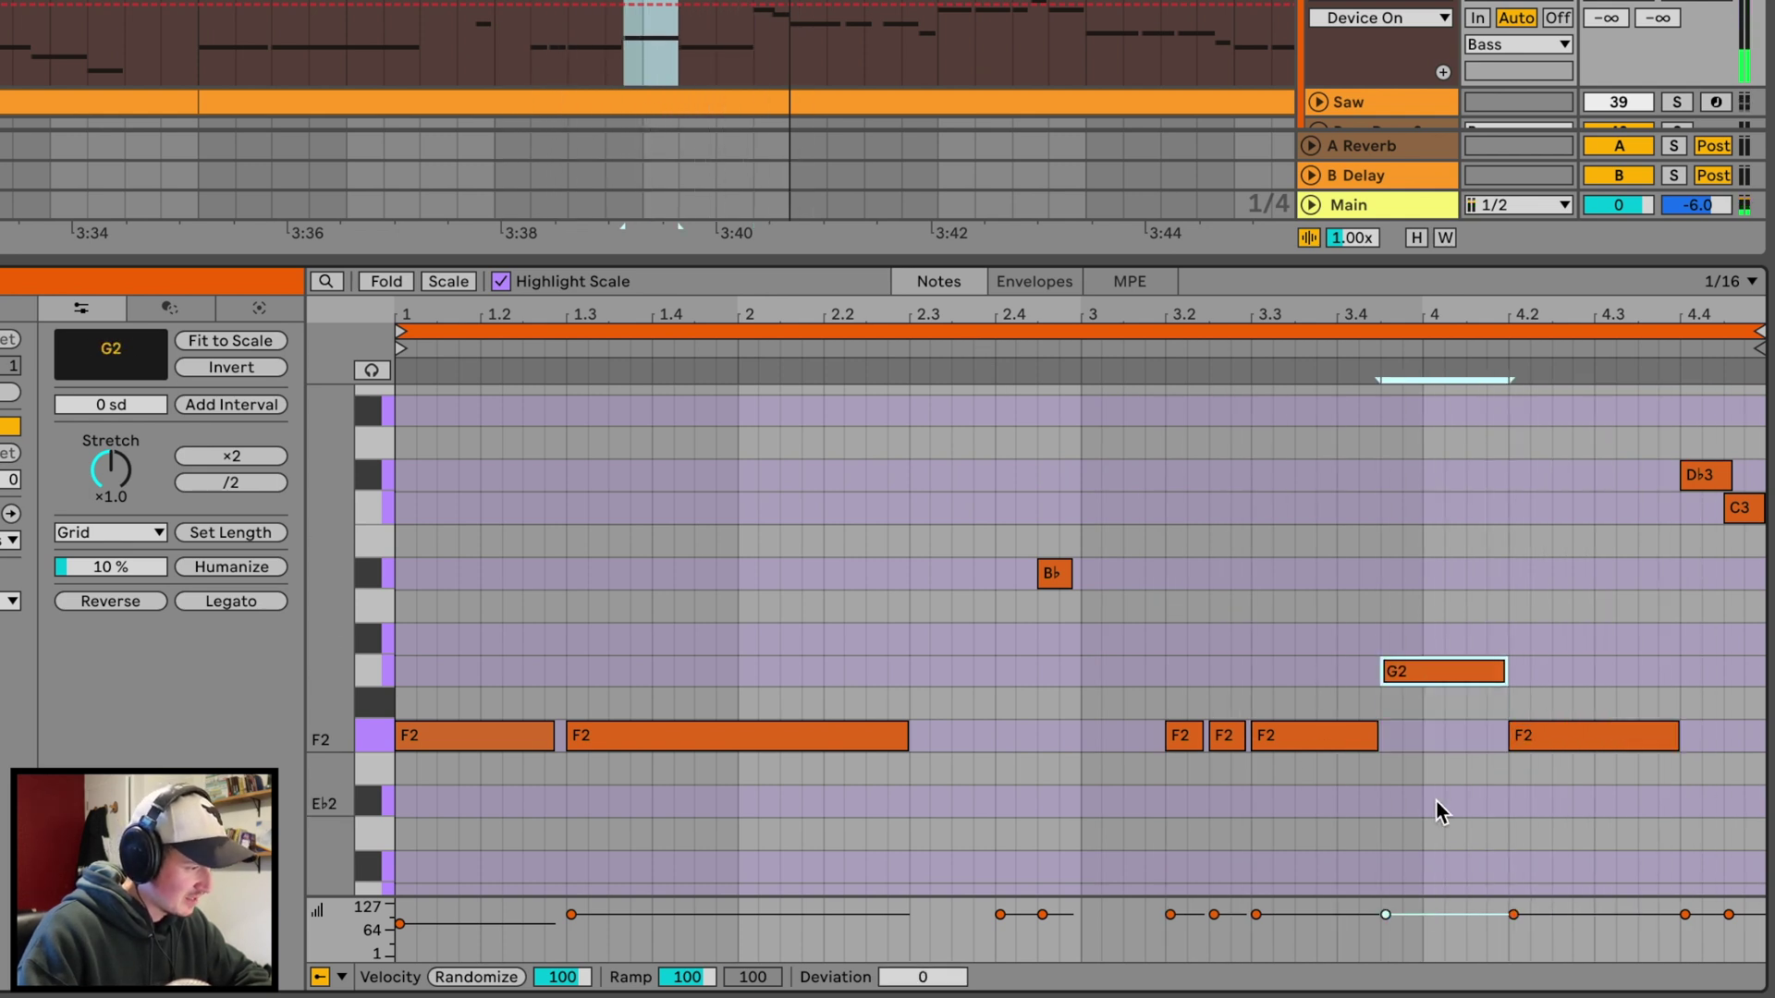
Raise the F2 note at the end of bar 4 in the Sub clip to A♭2, trying B♭2 as well.
click(1561, 791)
click(1572, 736)
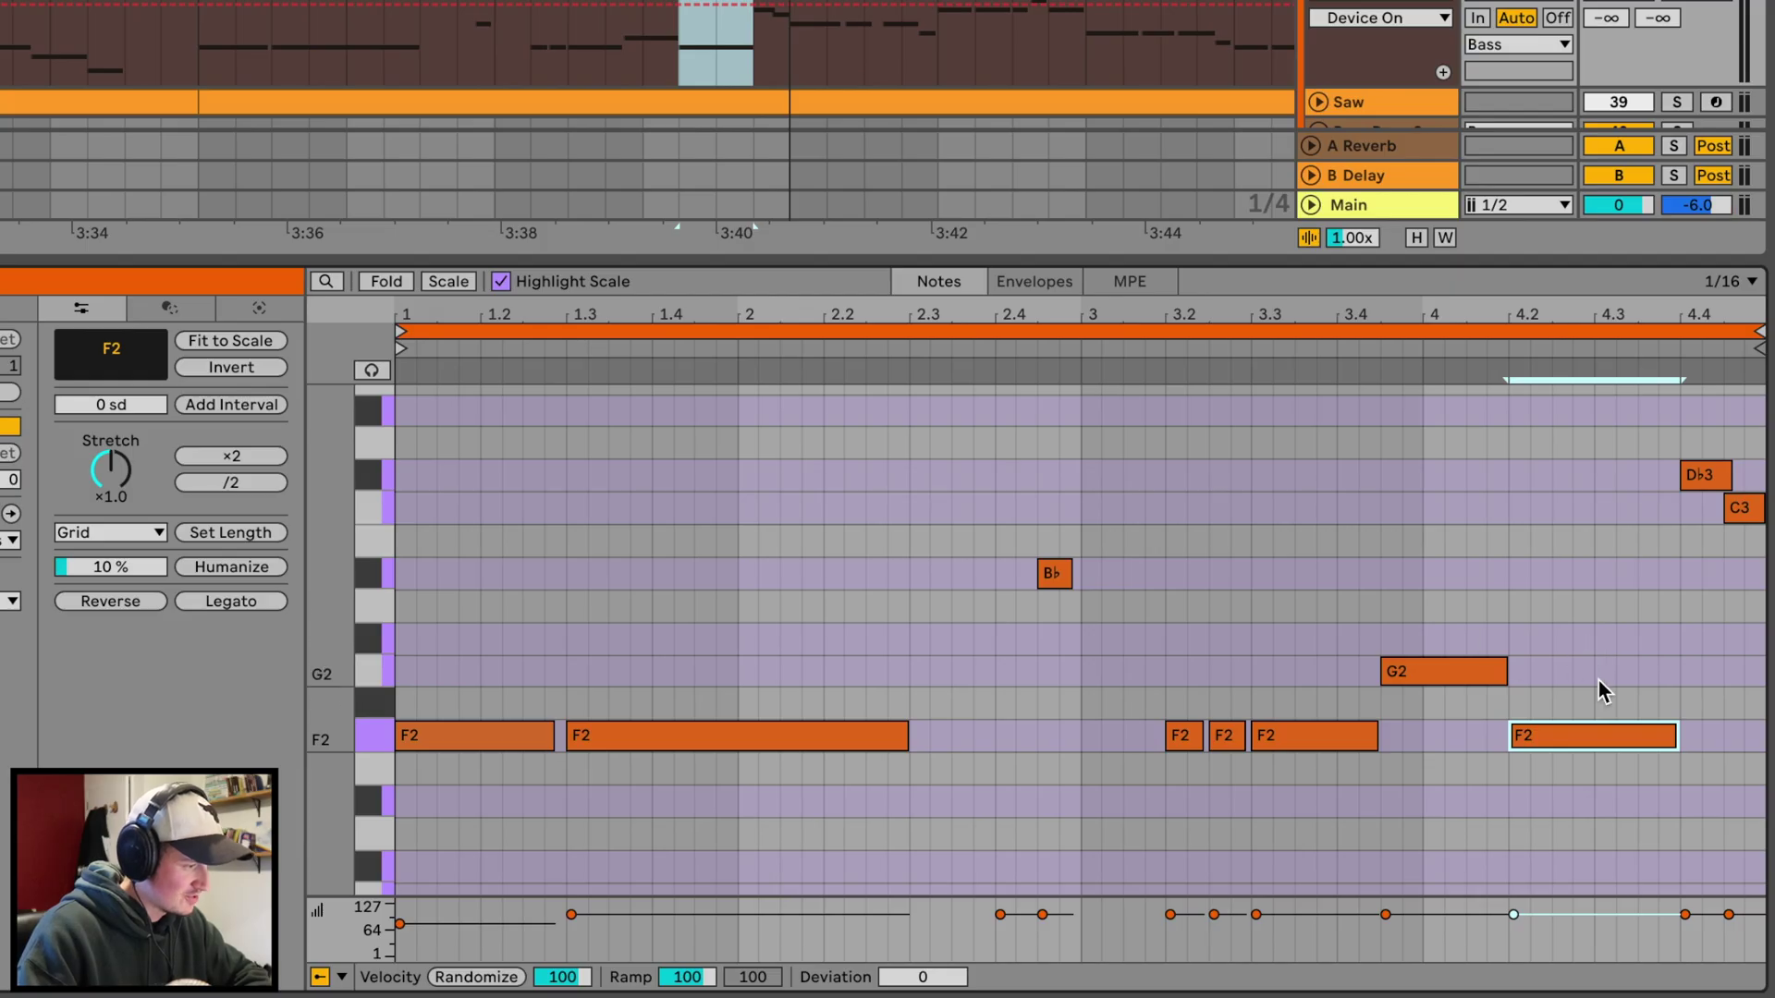
key(Up)
key(Up)
key(Up)
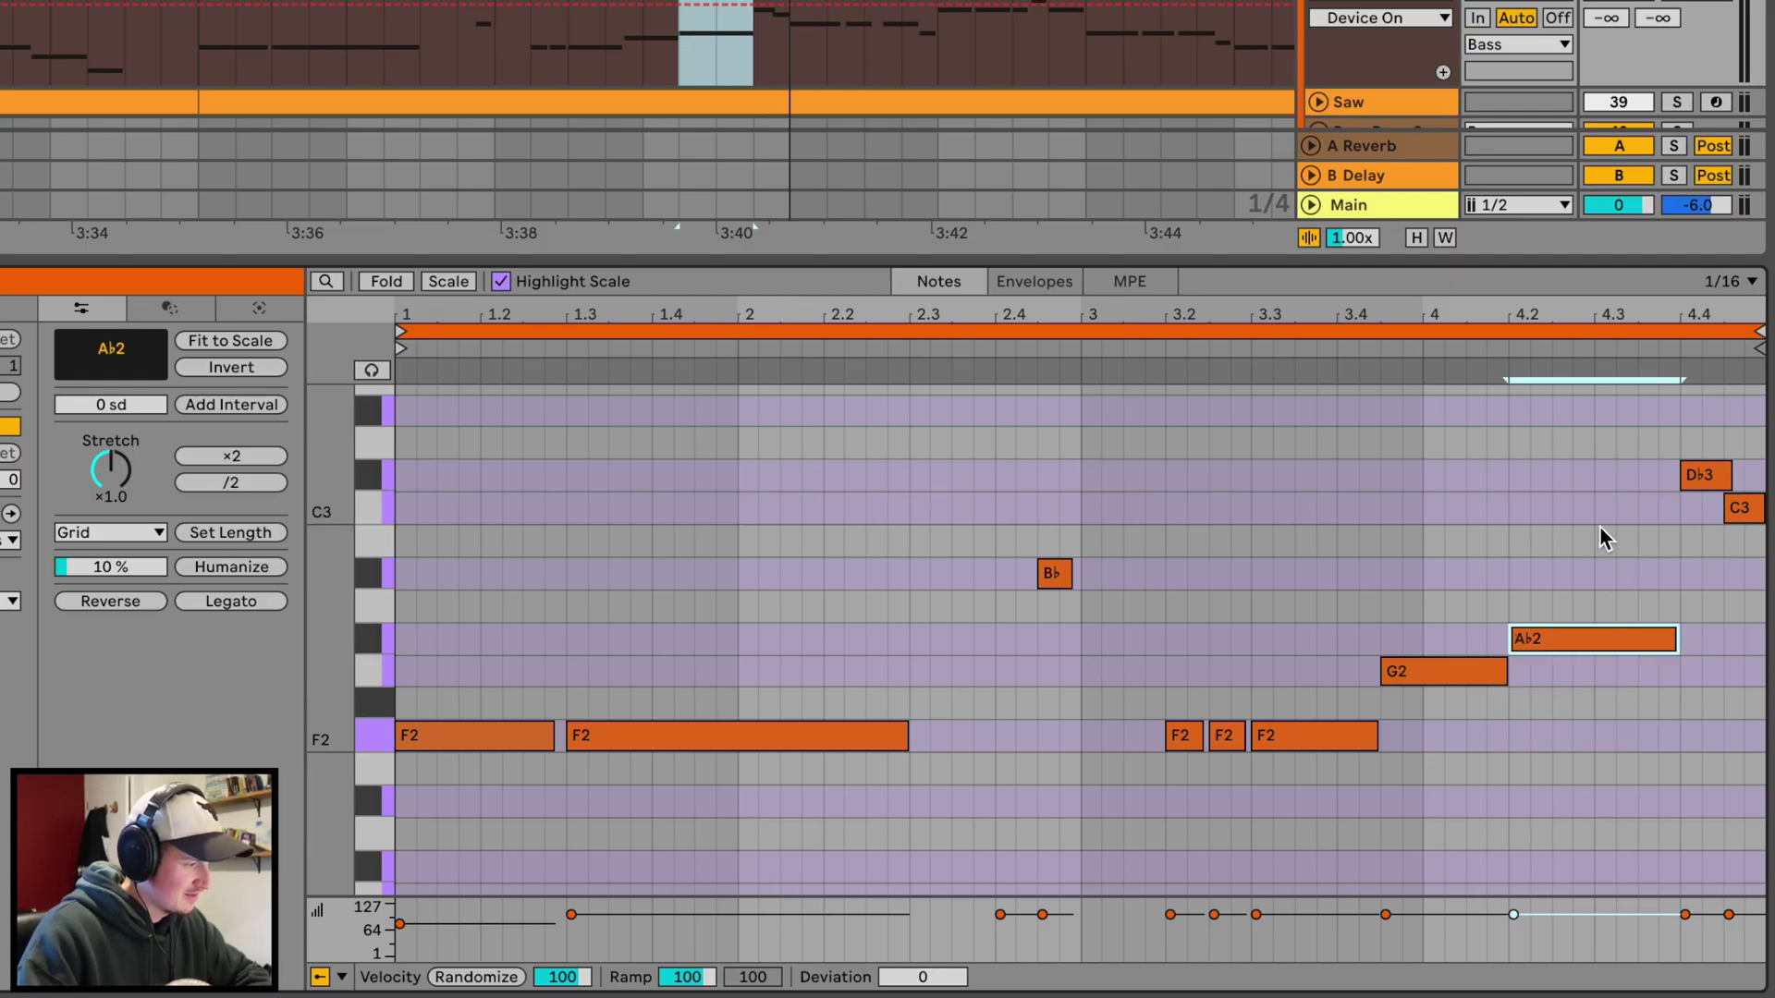
key(Up)
key(Up)
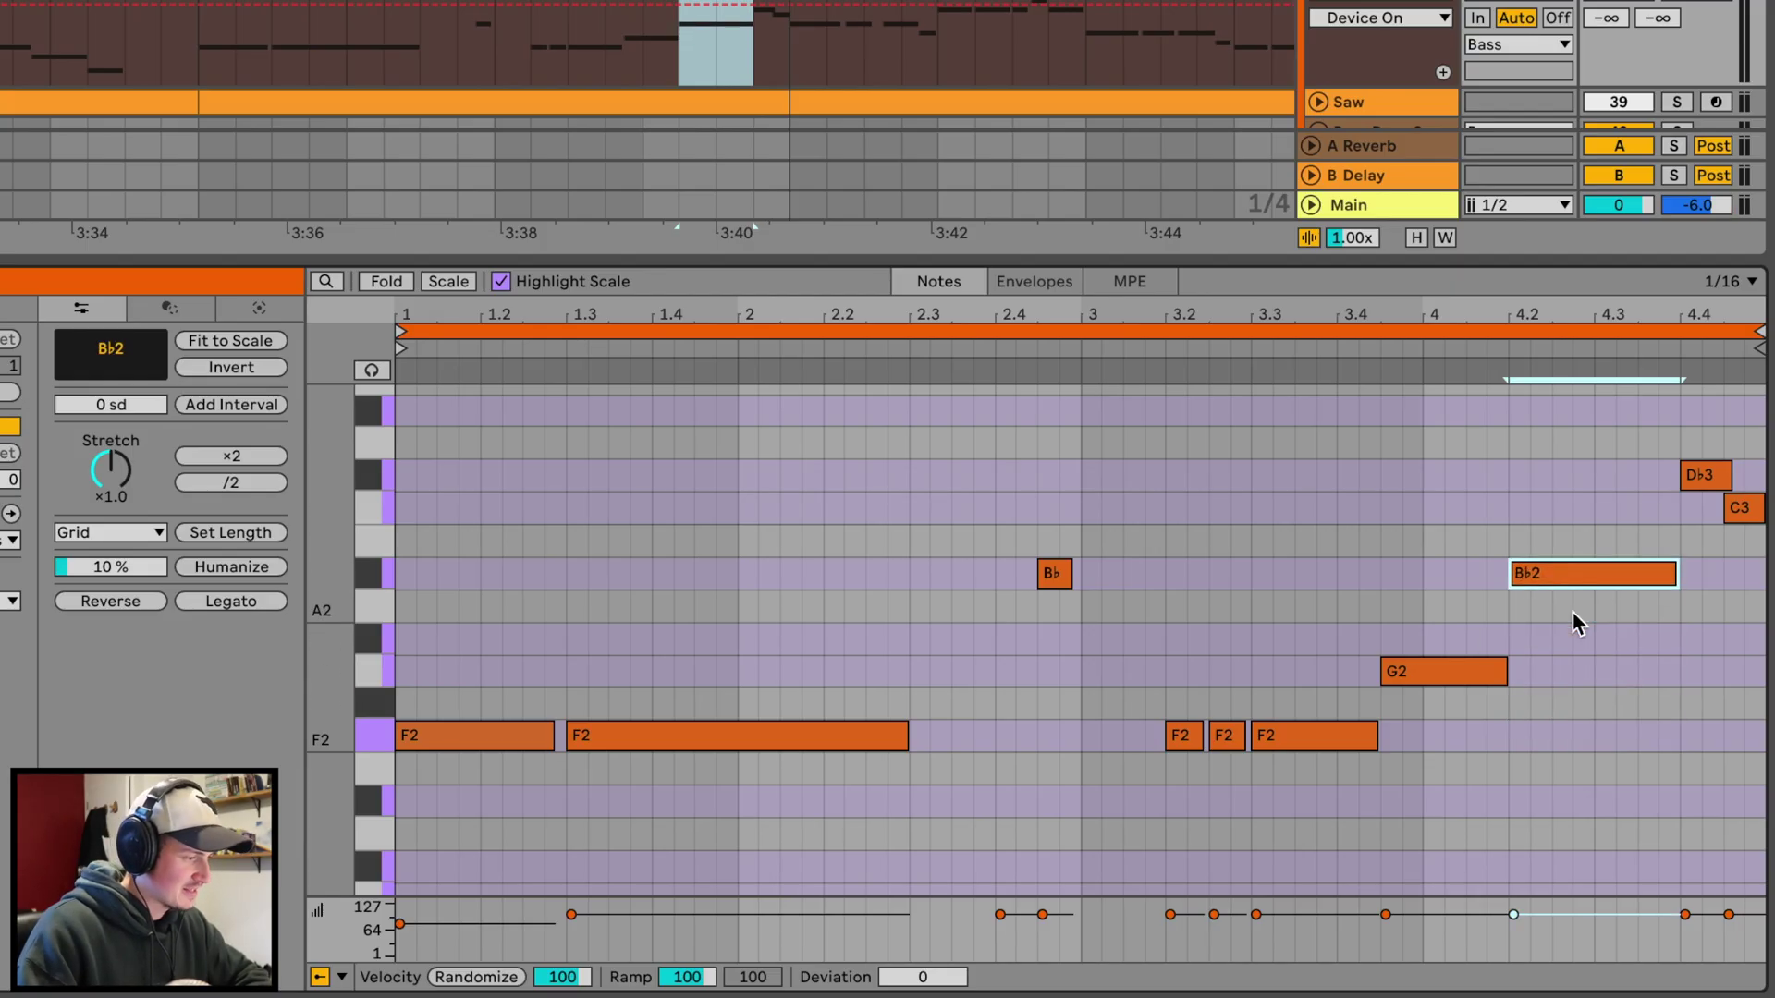
key(Down)
key(Down)
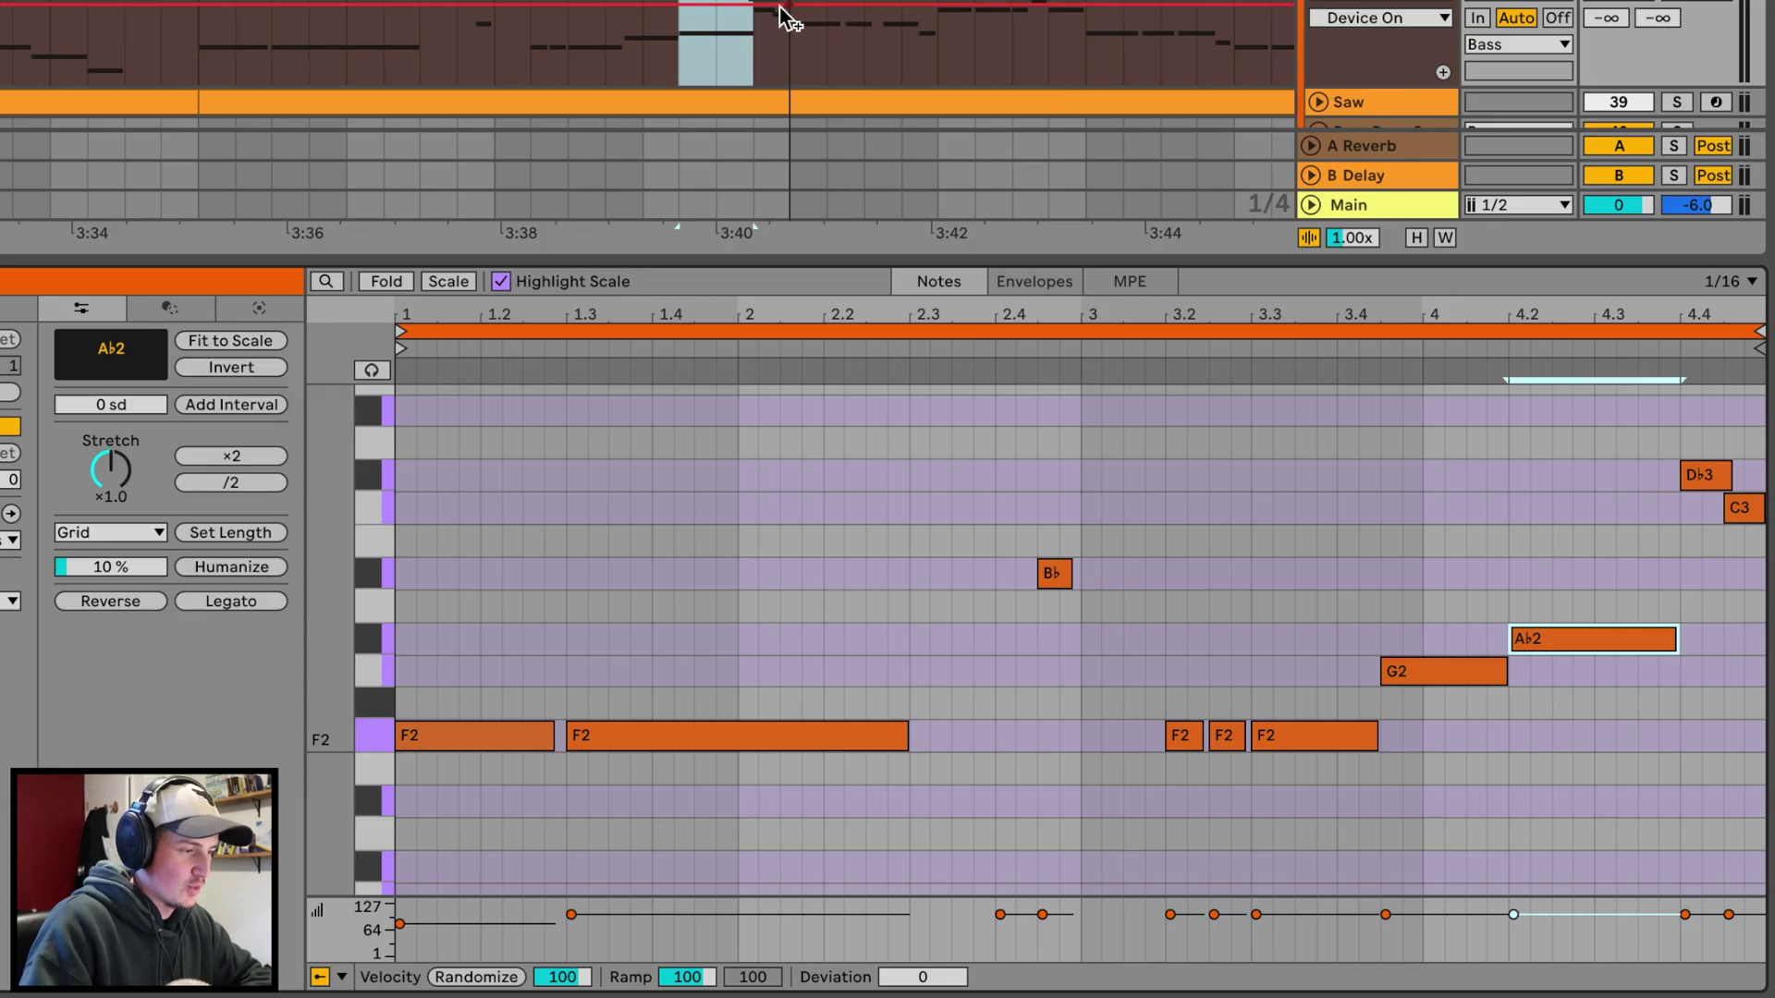
Open the Final Chorus Sub clip at bar 161 and play its opening B♭2 note.
click(901, 4)
click(483, 497)
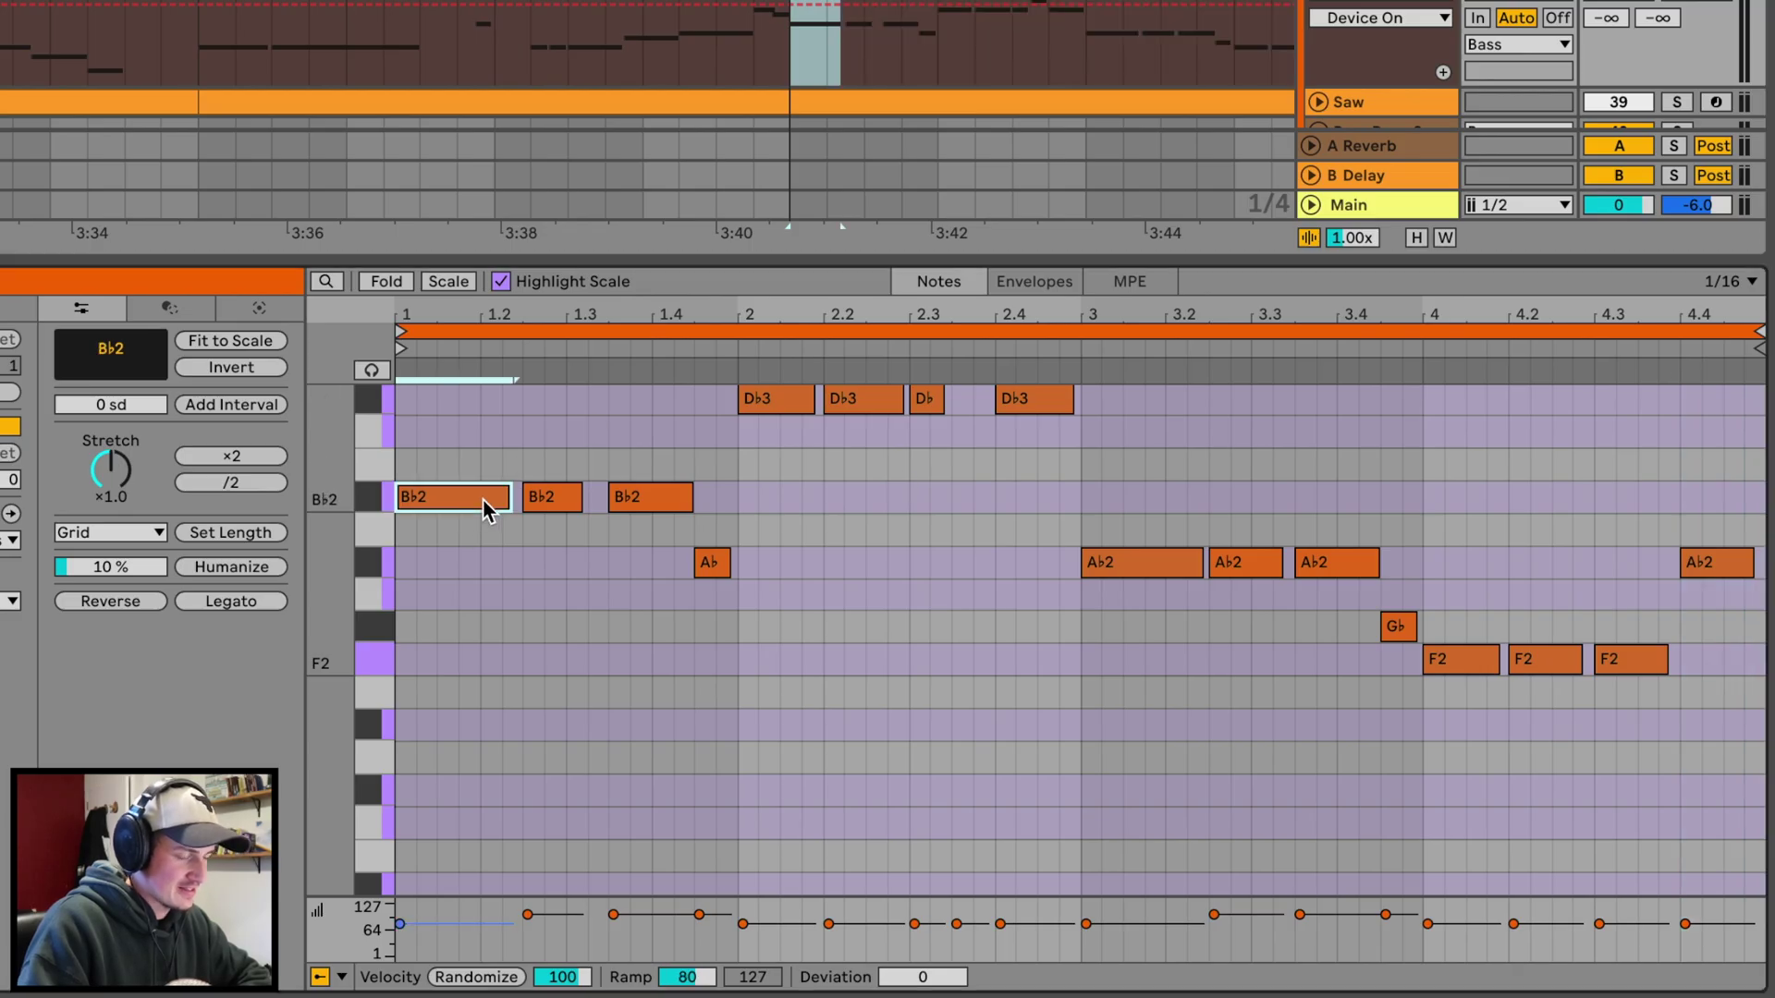
key(space)
click(221, 54)
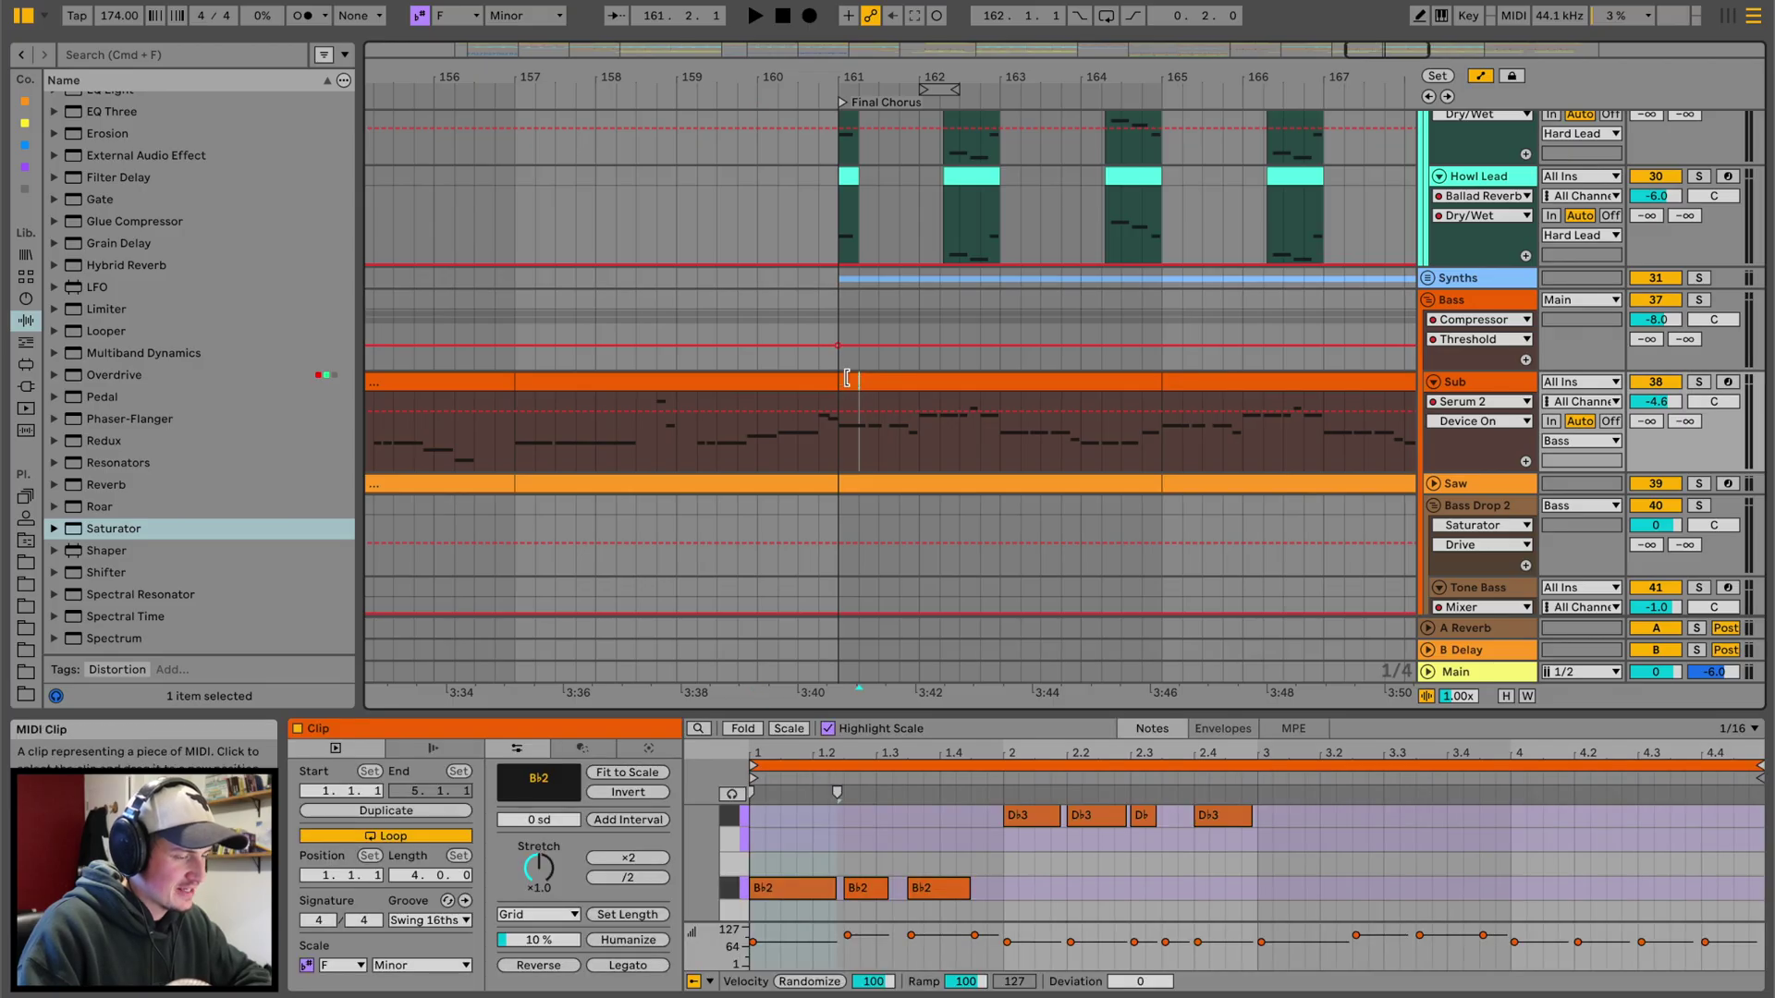
Play the Final Chorus from bar 161 and examine the Kick and Snare clips at its start up close.
click(847, 377)
scroll(848, 380, up, 10)
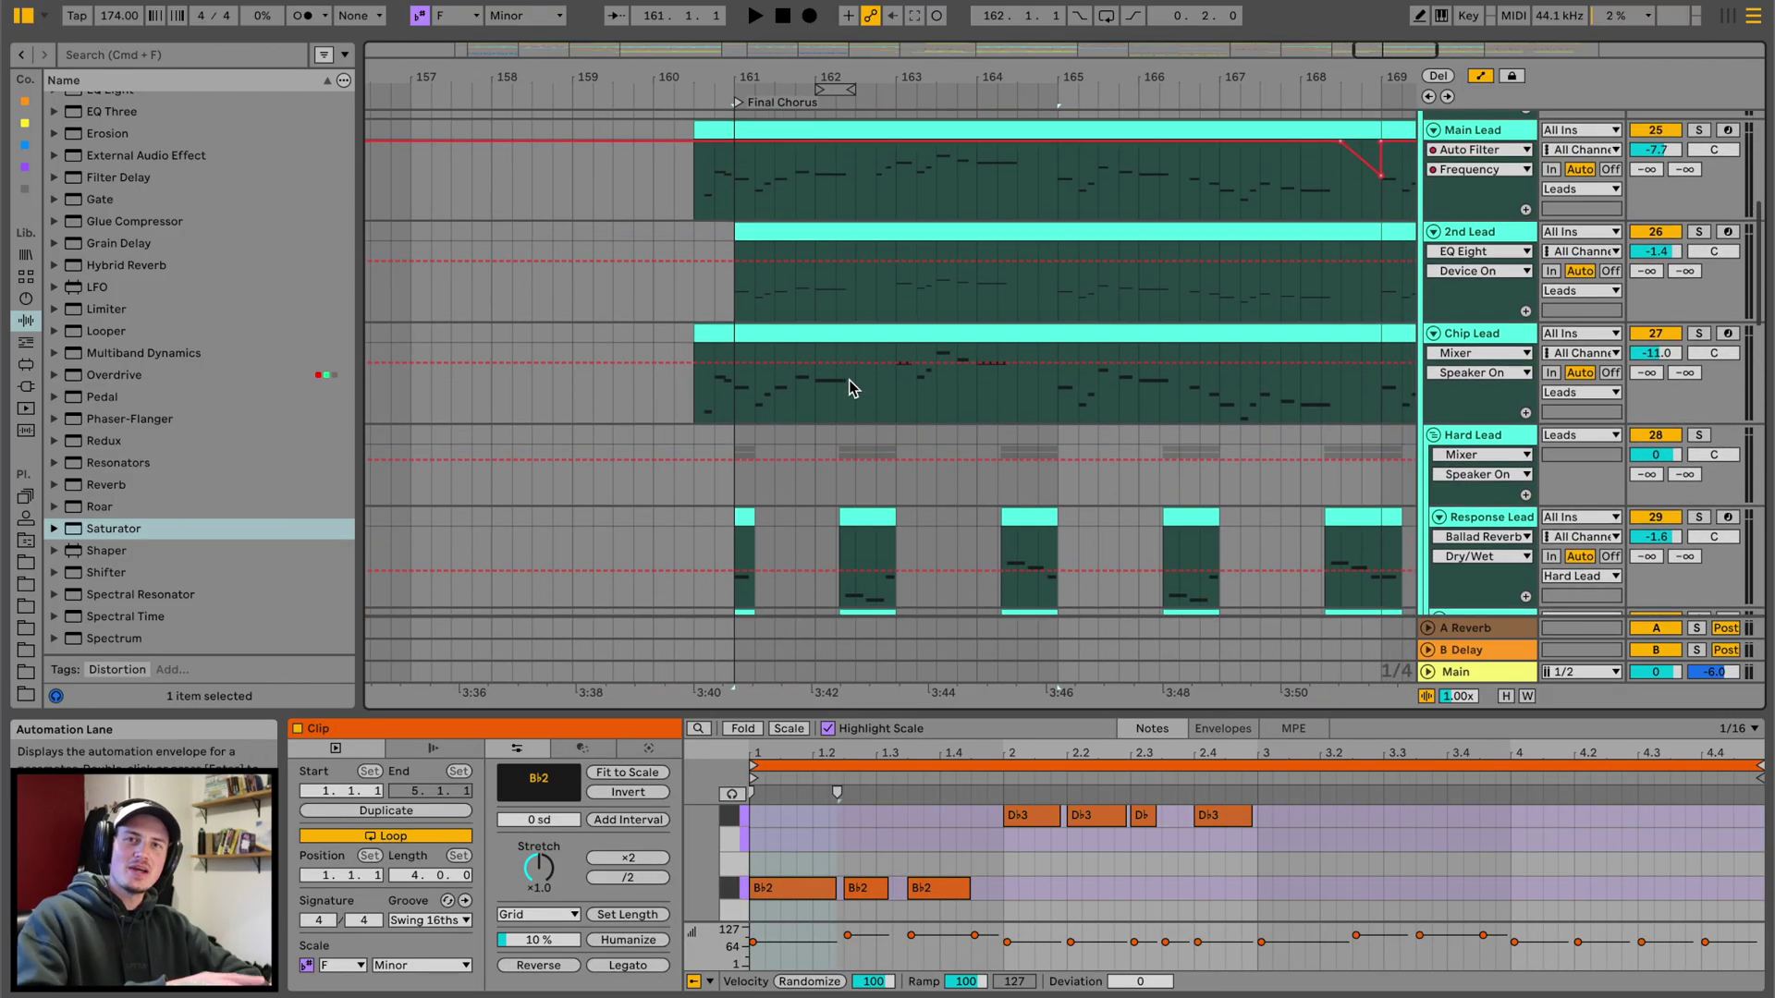
scroll(848, 380, down, 15)
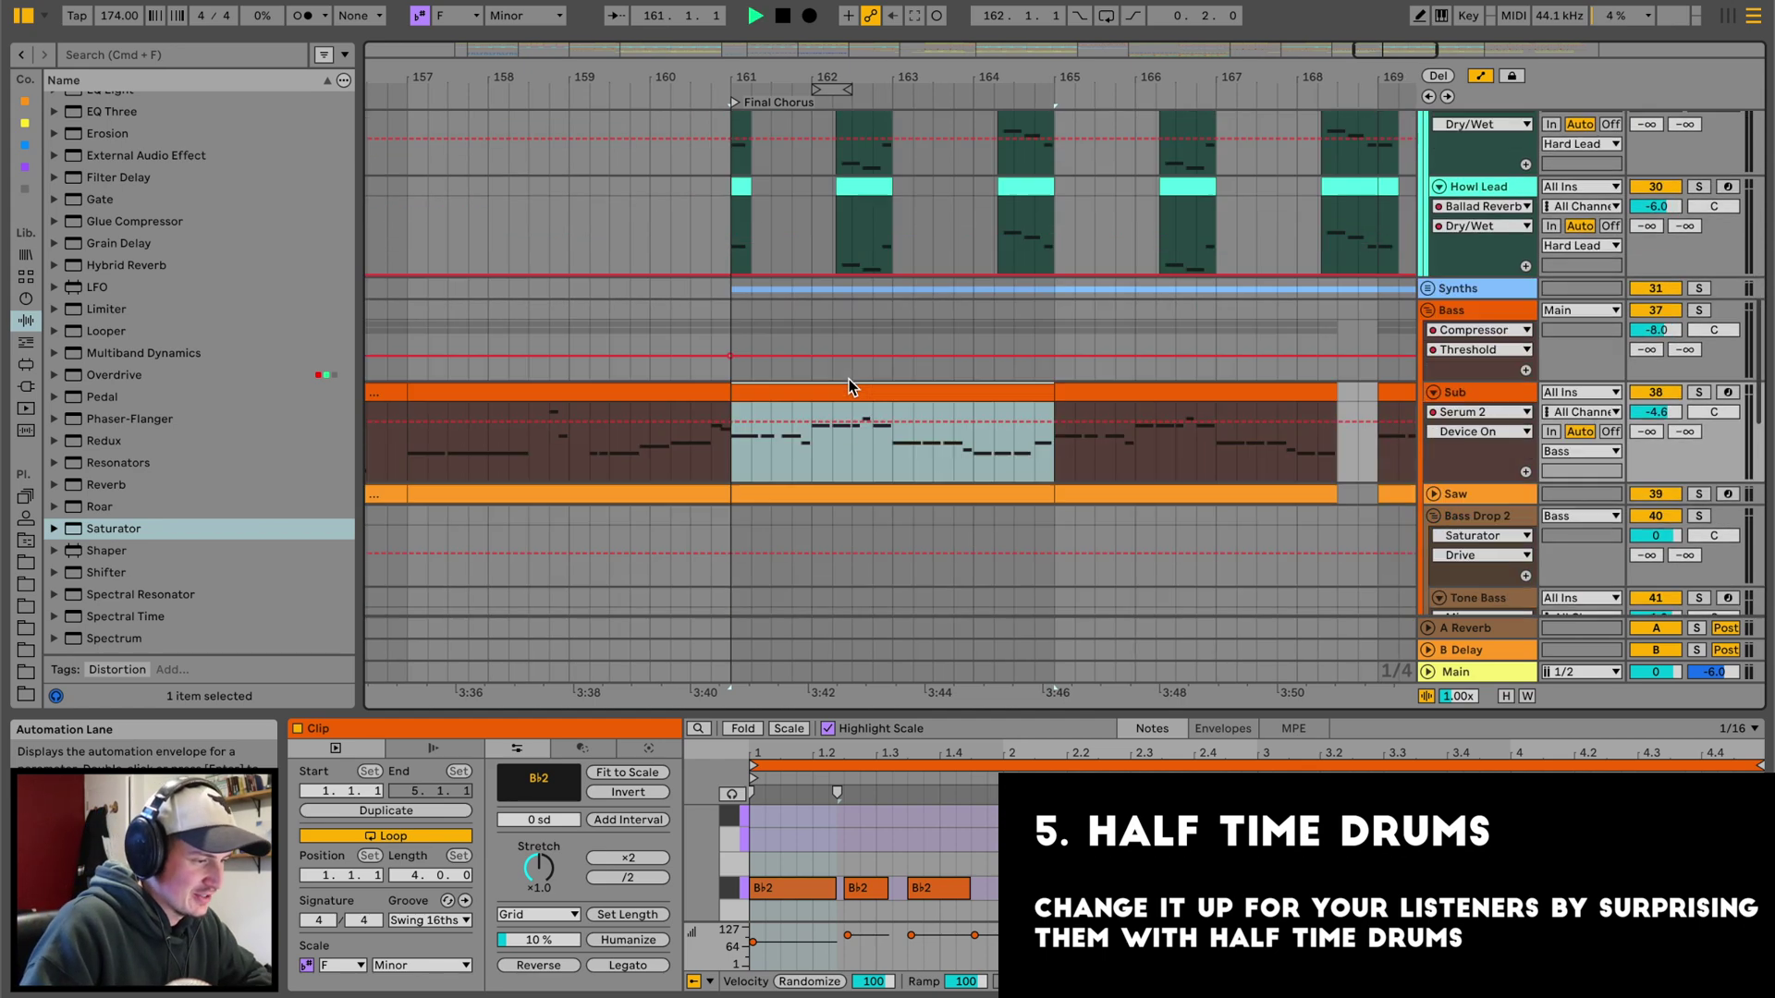
key(space)
drag(774, 74, 775, 148)
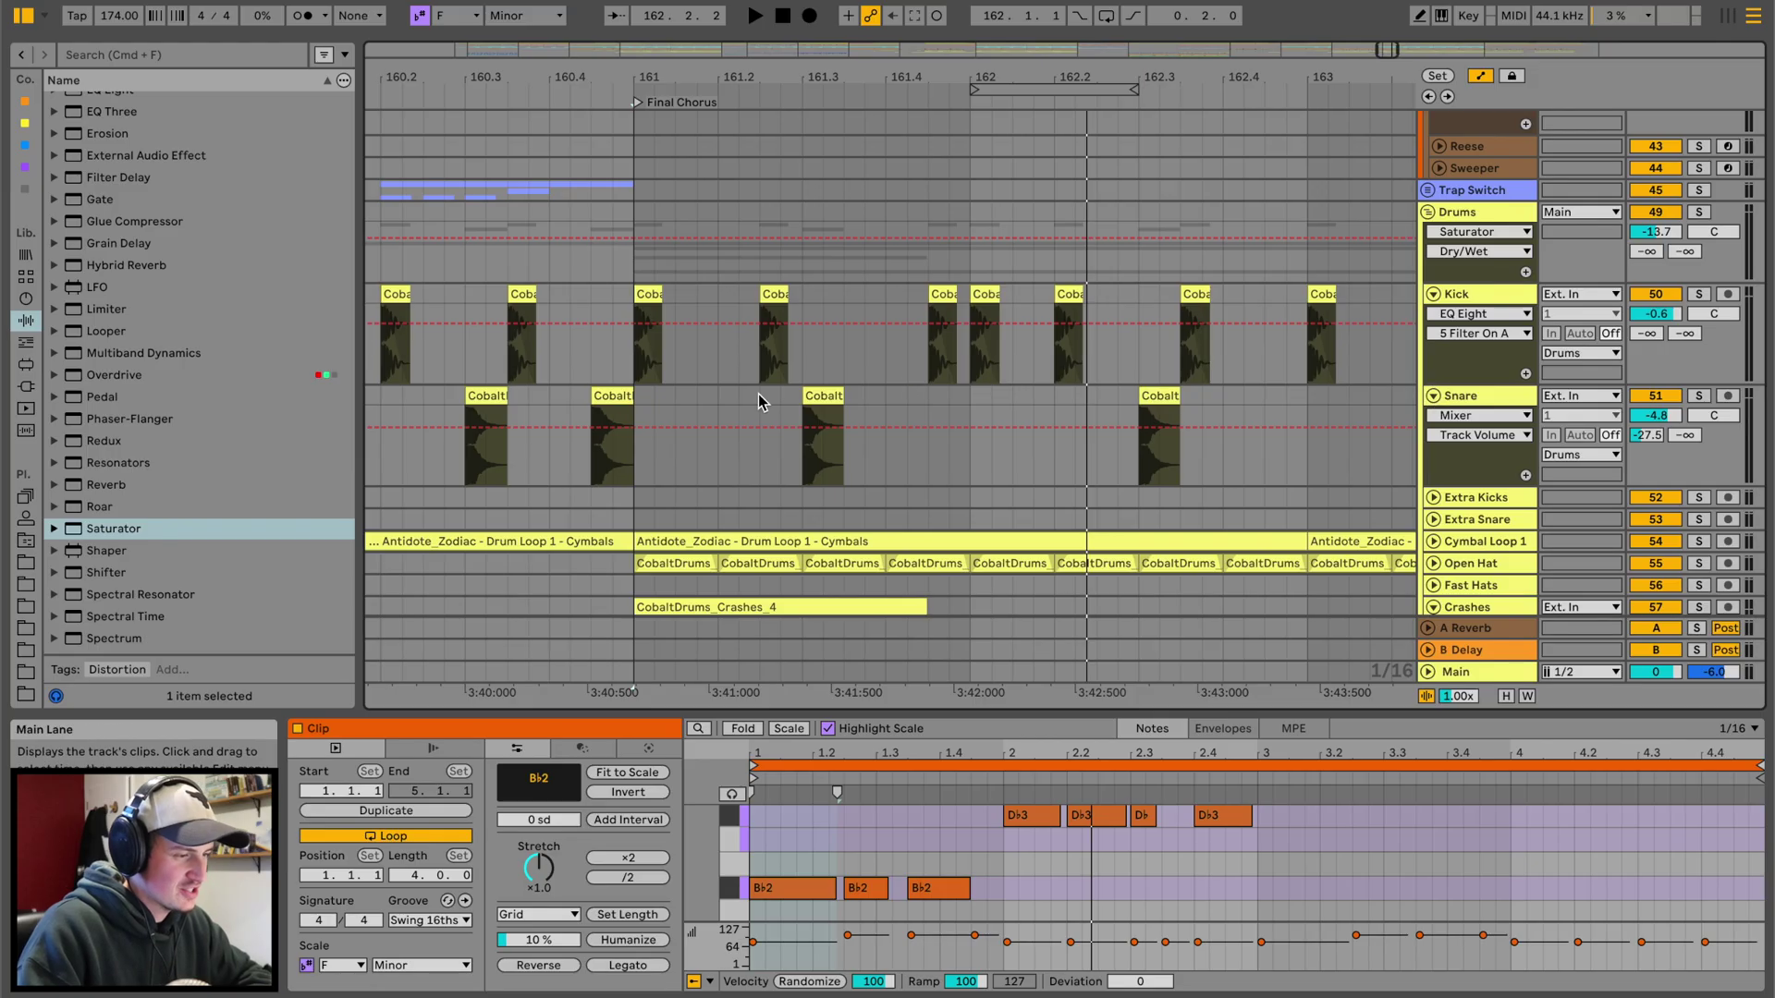
scroll(763, 402, down, 2)
scroll(779, 347, left, 1)
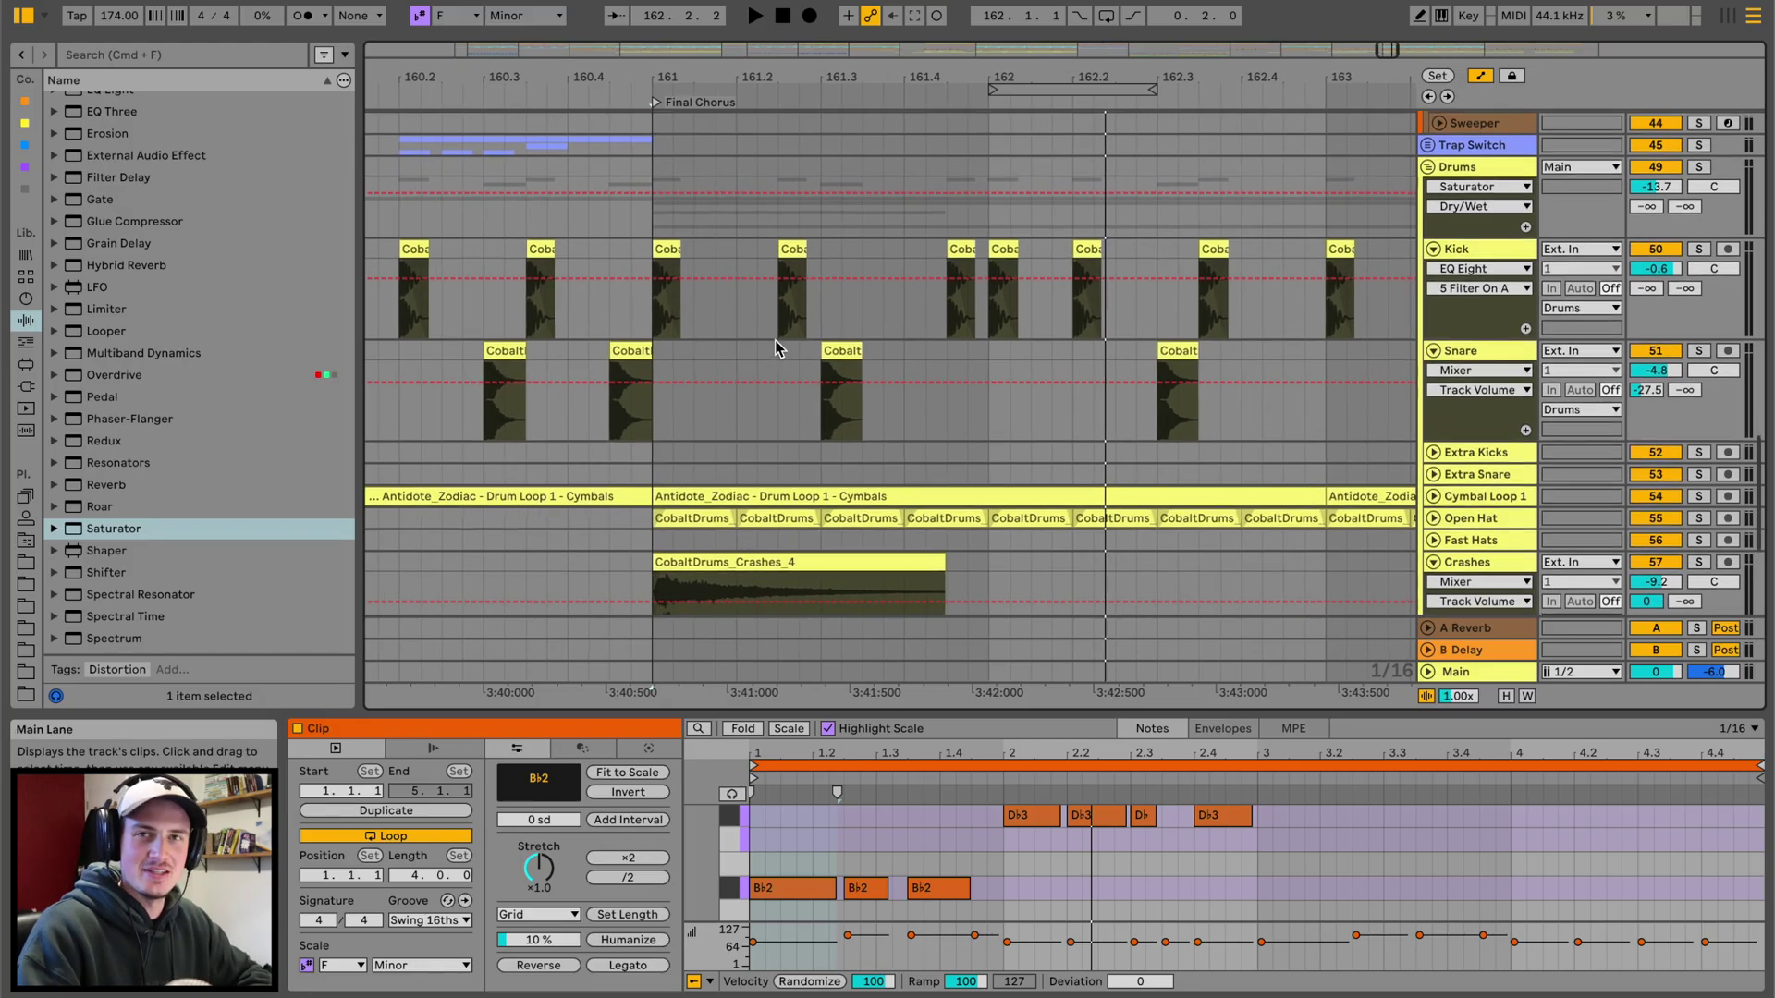
Try a standard drum and bass pattern in bar 161, with snares on 161.2 and 161.4 and a kick at 161.3.3, and play it.
click(793, 246)
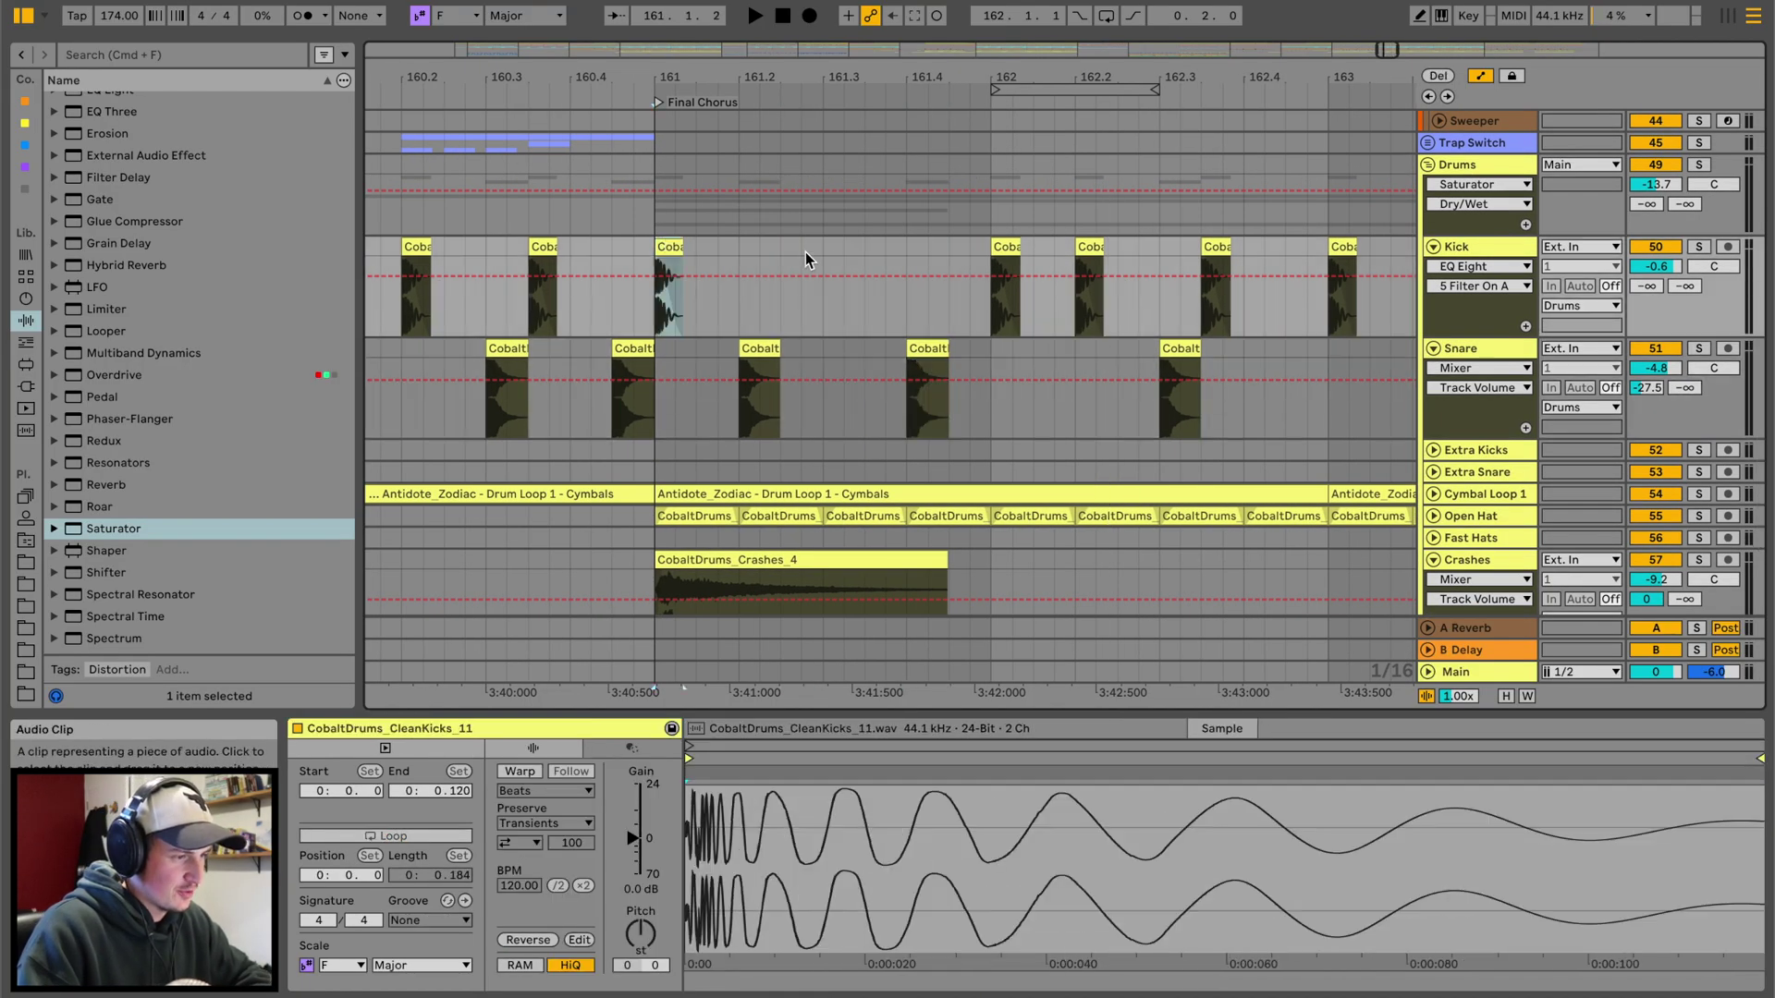
click(863, 242)
key(ctrl+v)
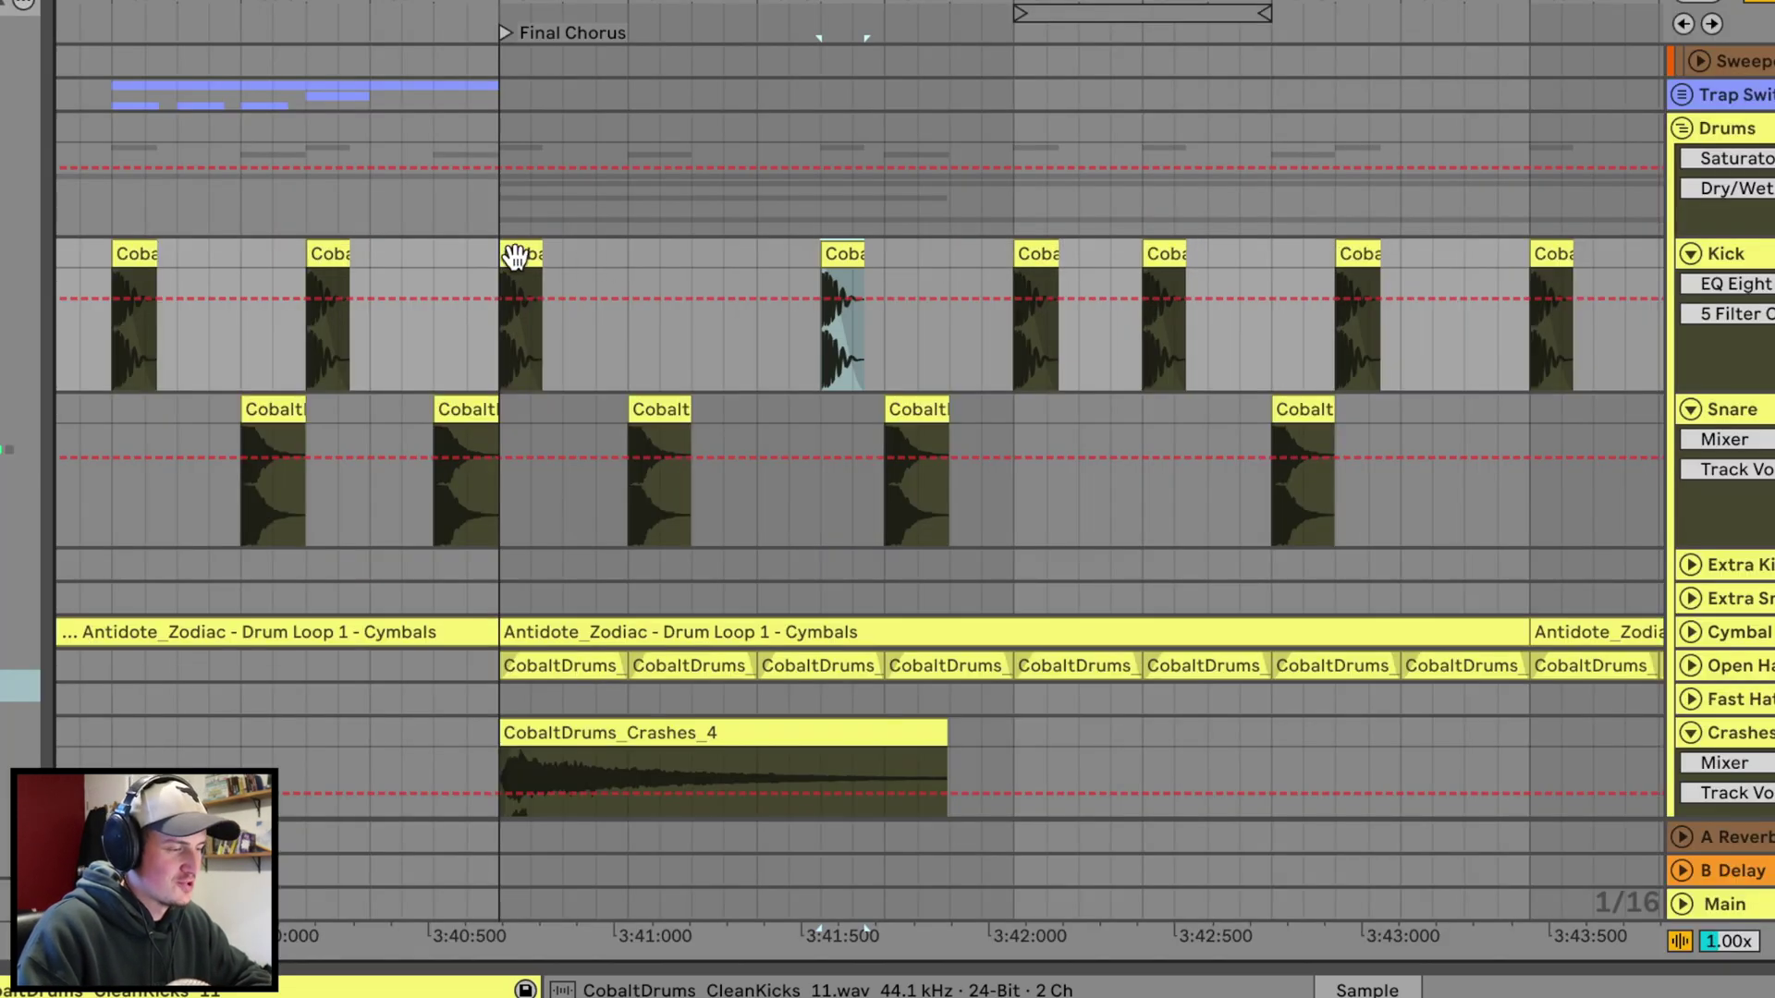
click(515, 256)
key(space)
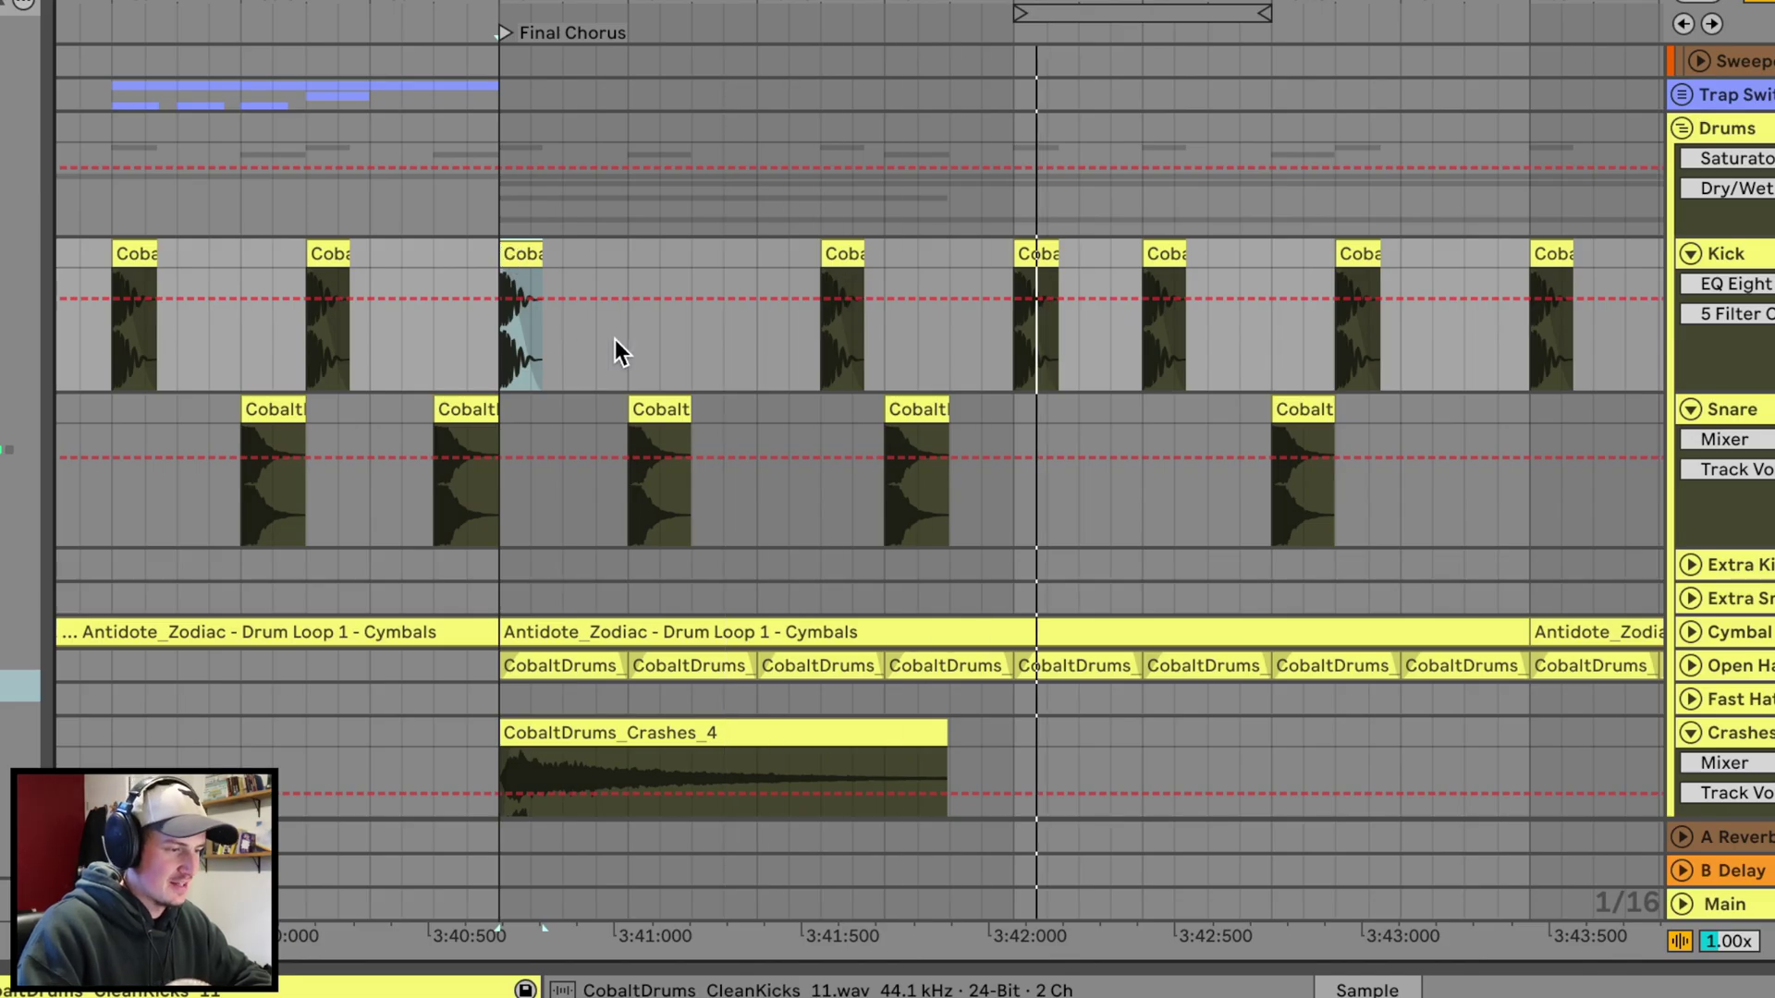
Switch bar 161 to half time with one snare on 161.3 and only the opening kick, and play it.
drag(647, 411, 918, 416)
click(520, 251)
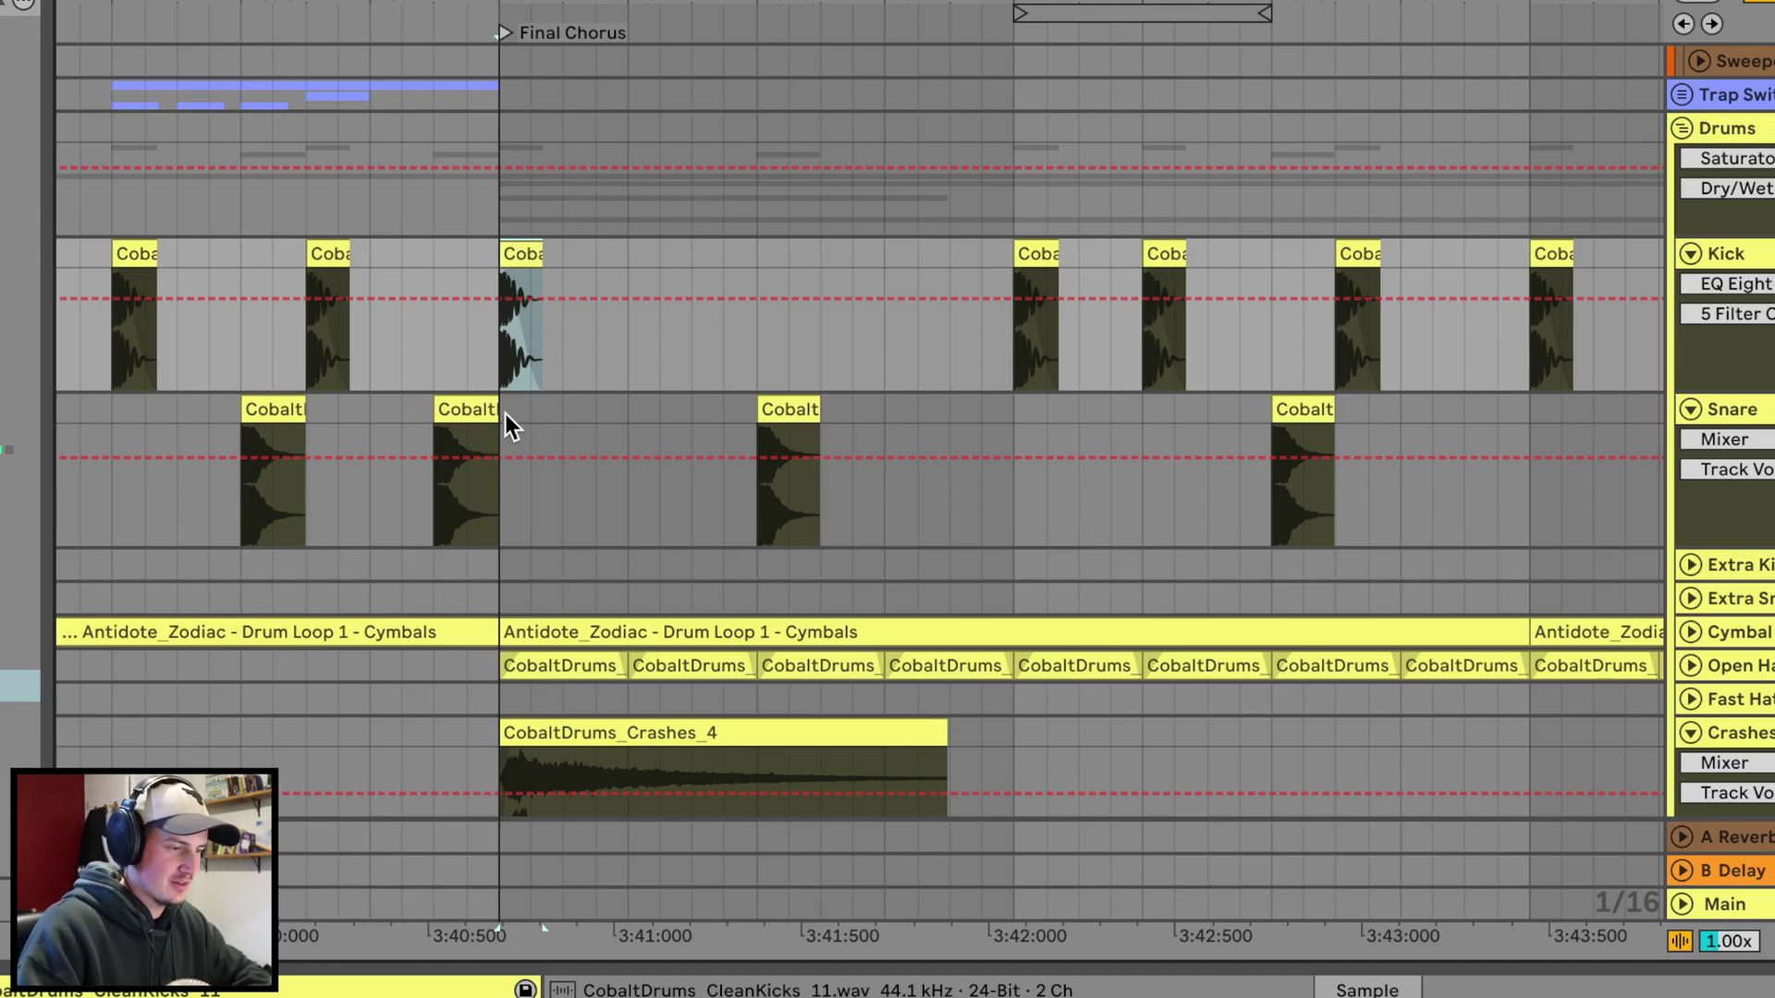
key(space)
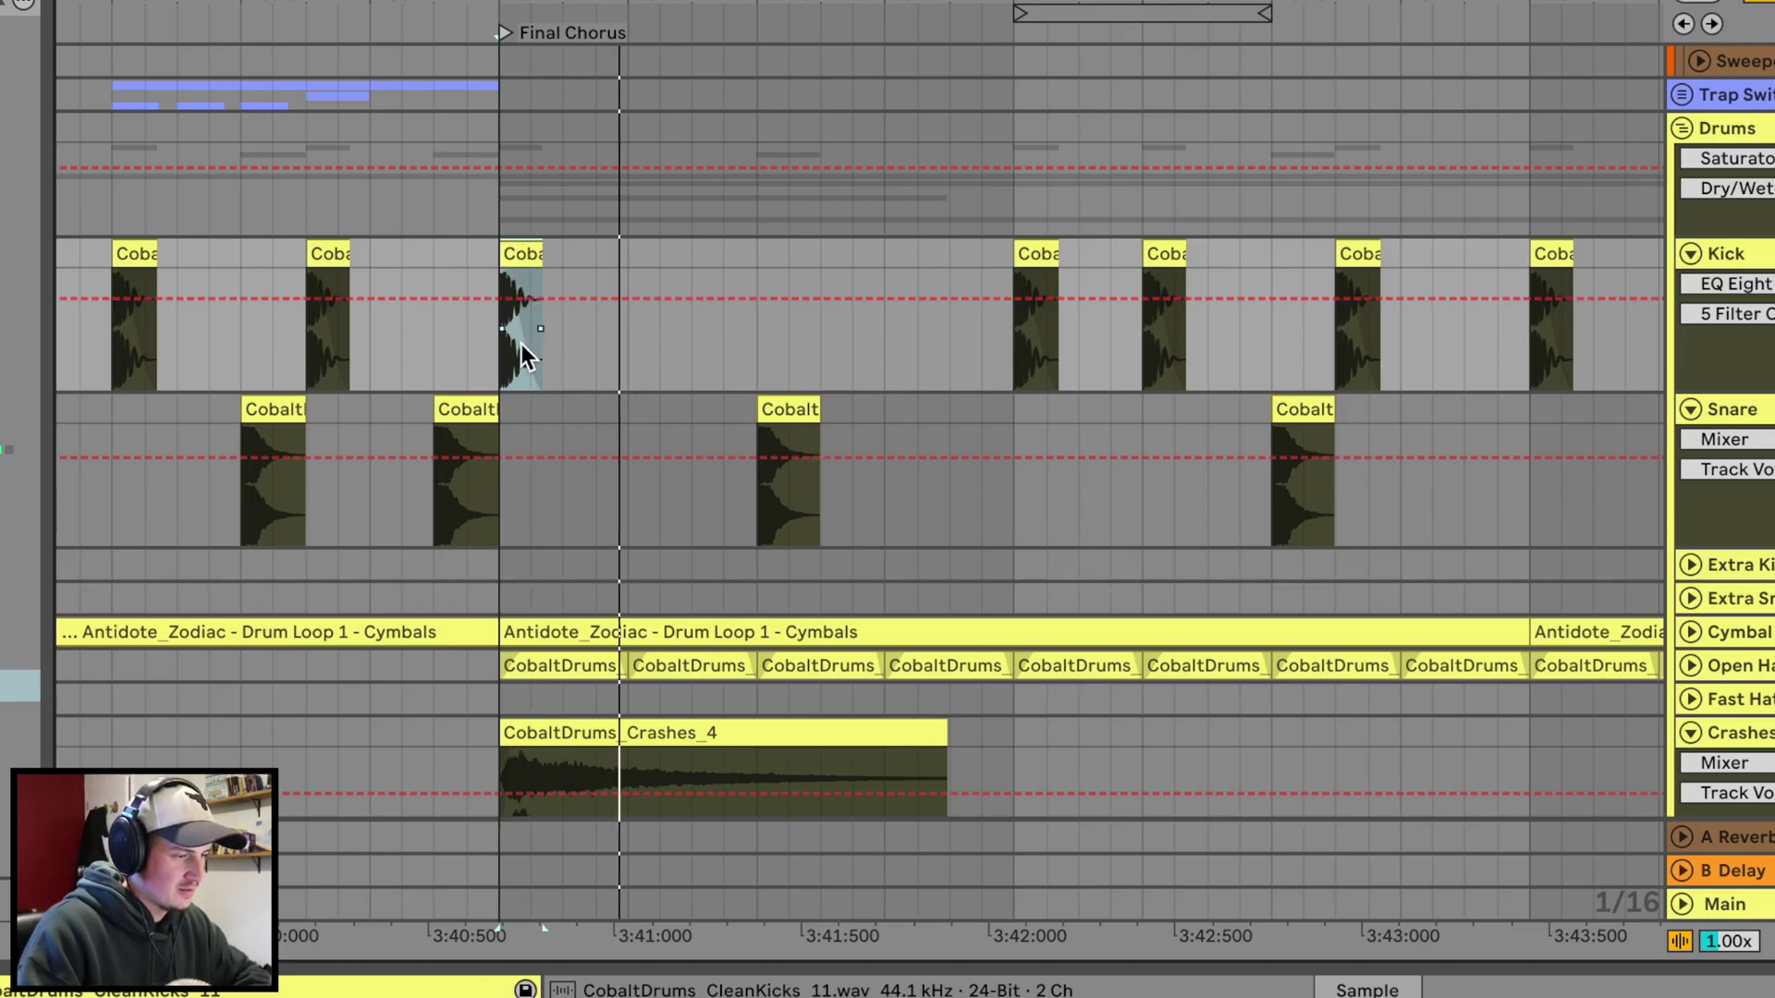
Add copies of the kick at 161.2.3 and 161.4, and play the bar from 161.
click(697, 259)
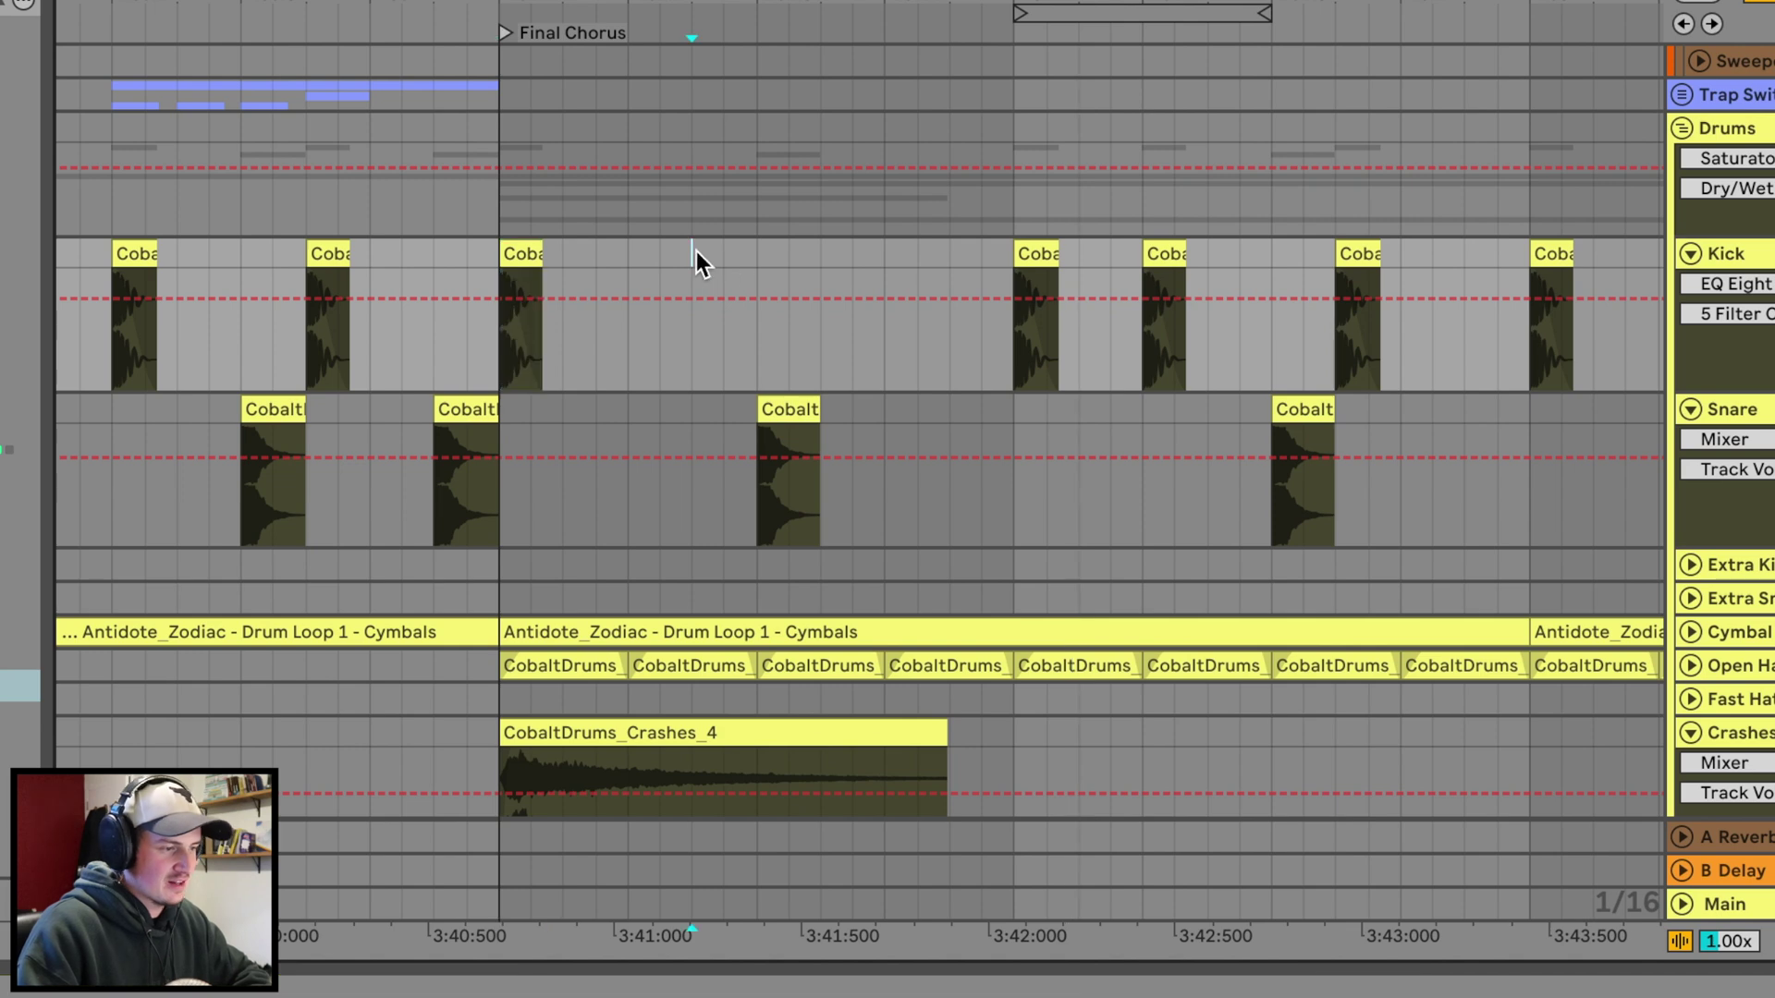
key(ctrl+v)
click(908, 261)
key(ctrl+v)
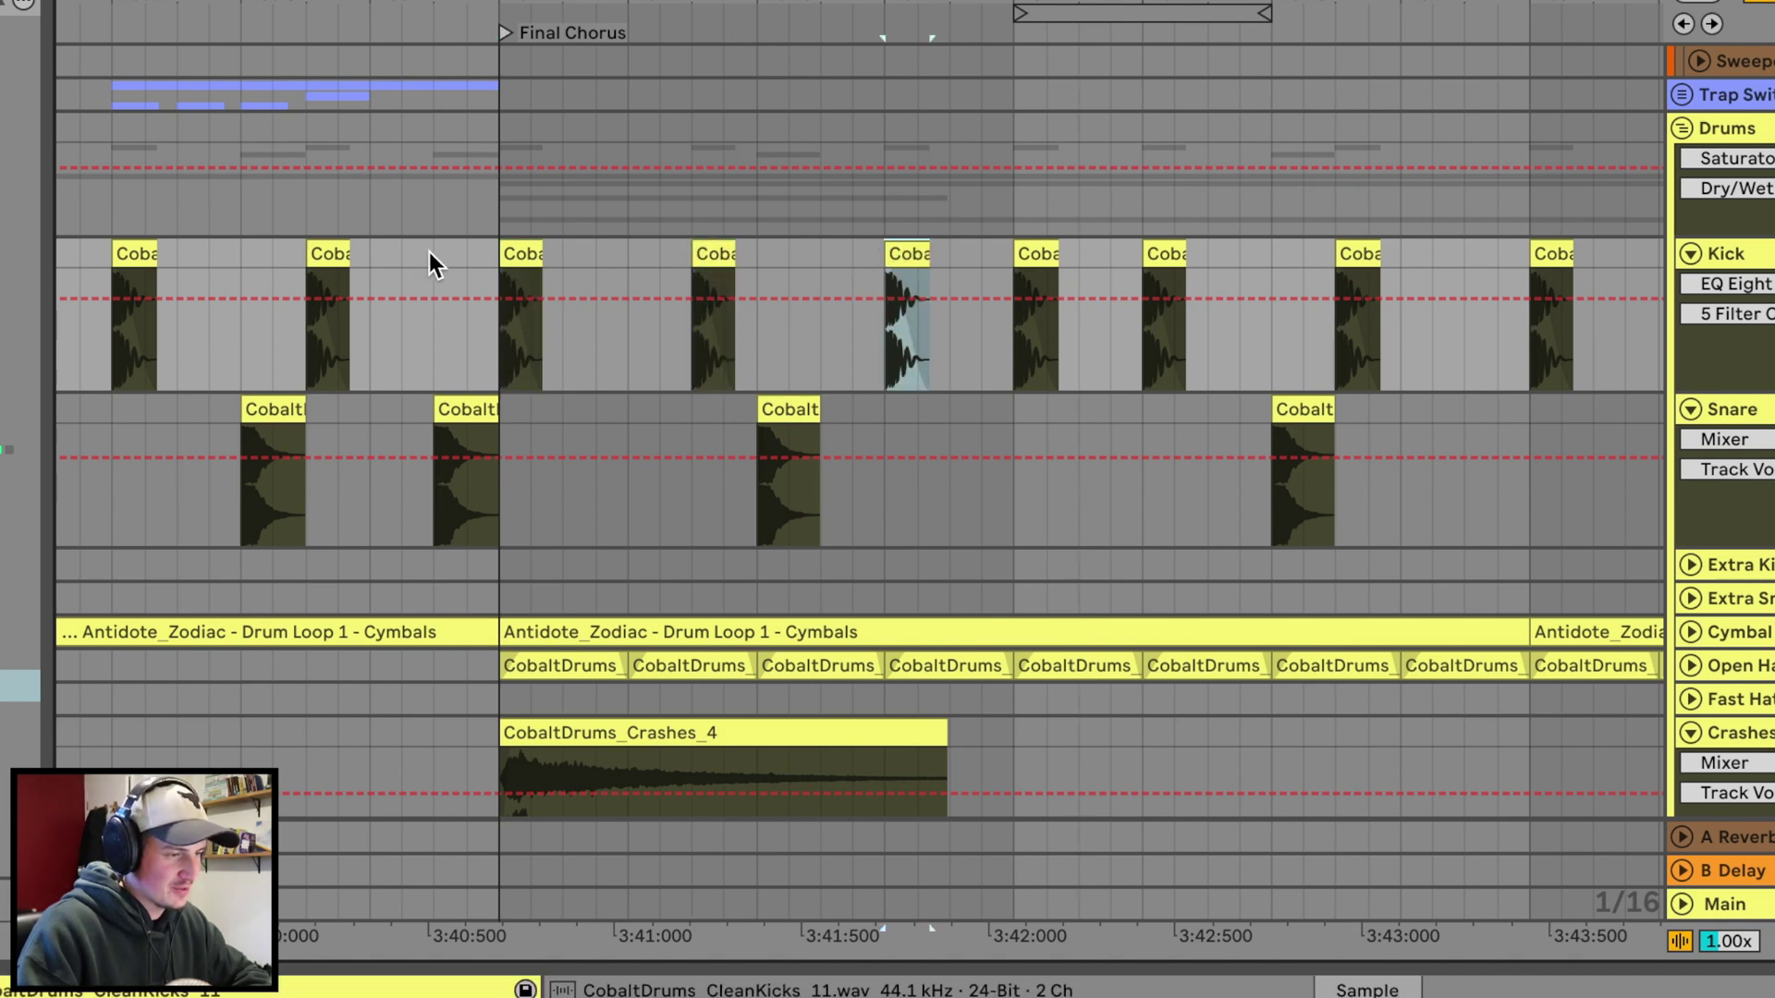
click(501, 254)
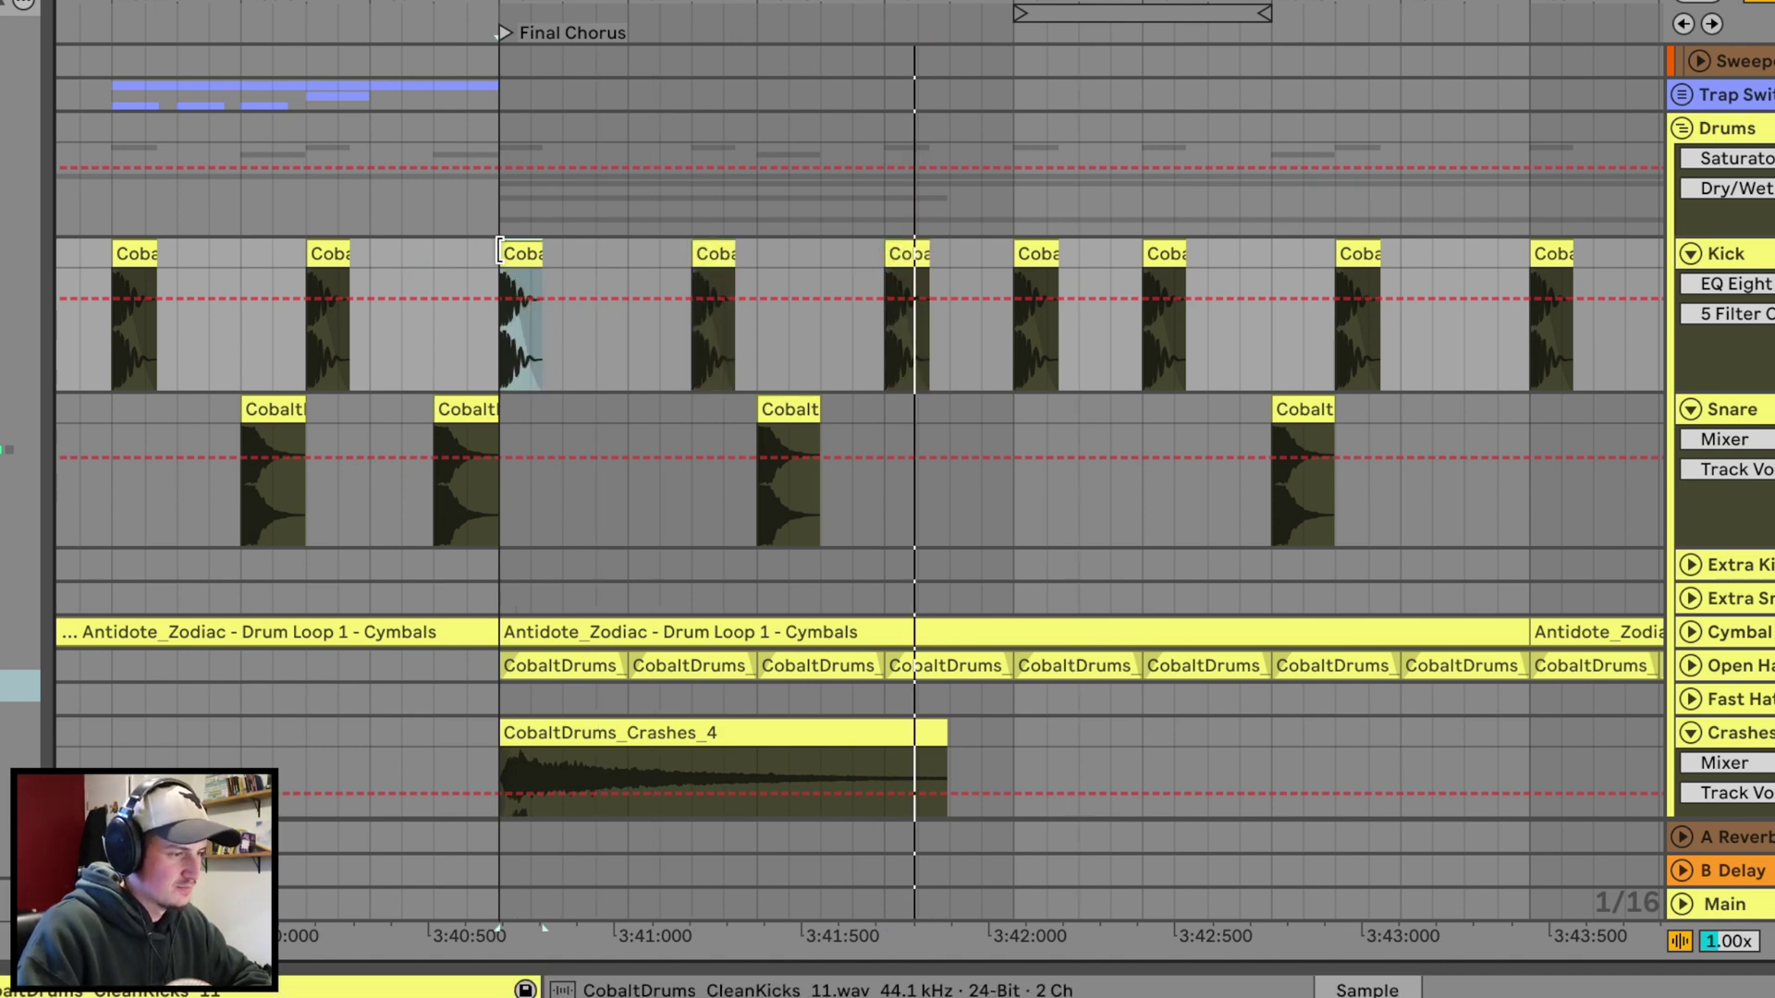
Move the kick from 161.4 to 161.3.3, right after the half-time snare, and play from bar 161.
click(891, 245)
drag(890, 245, 827, 245)
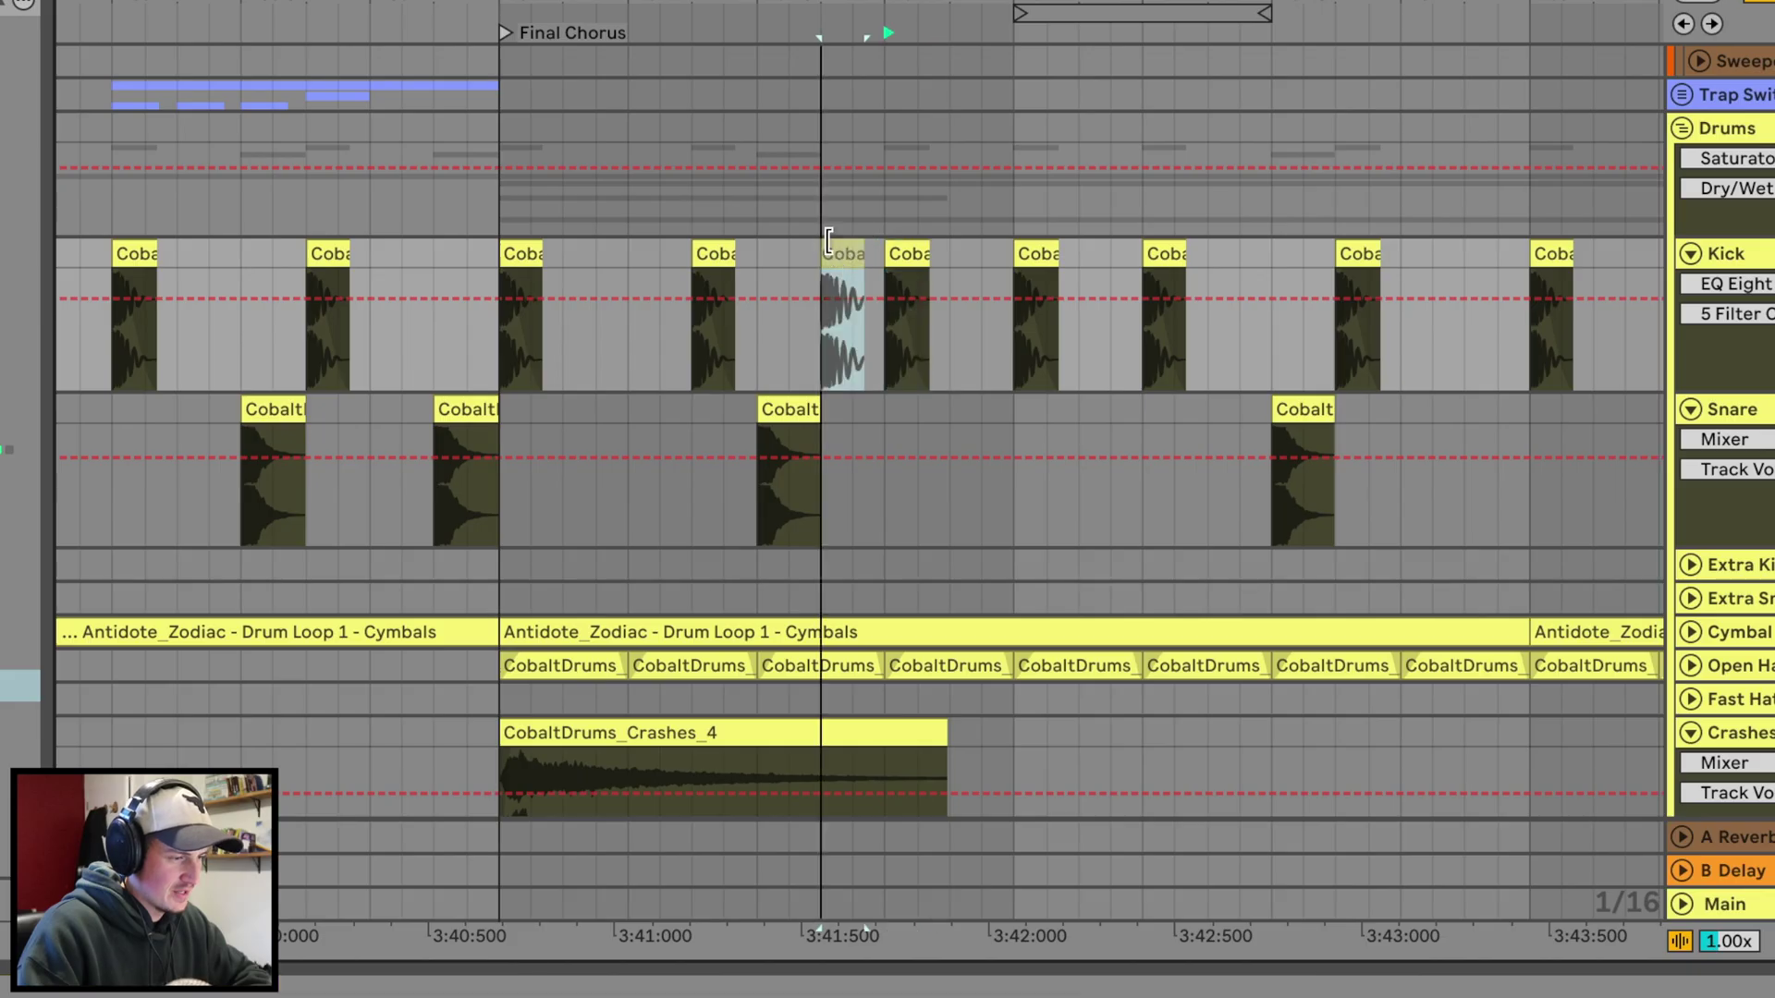
click(523, 251)
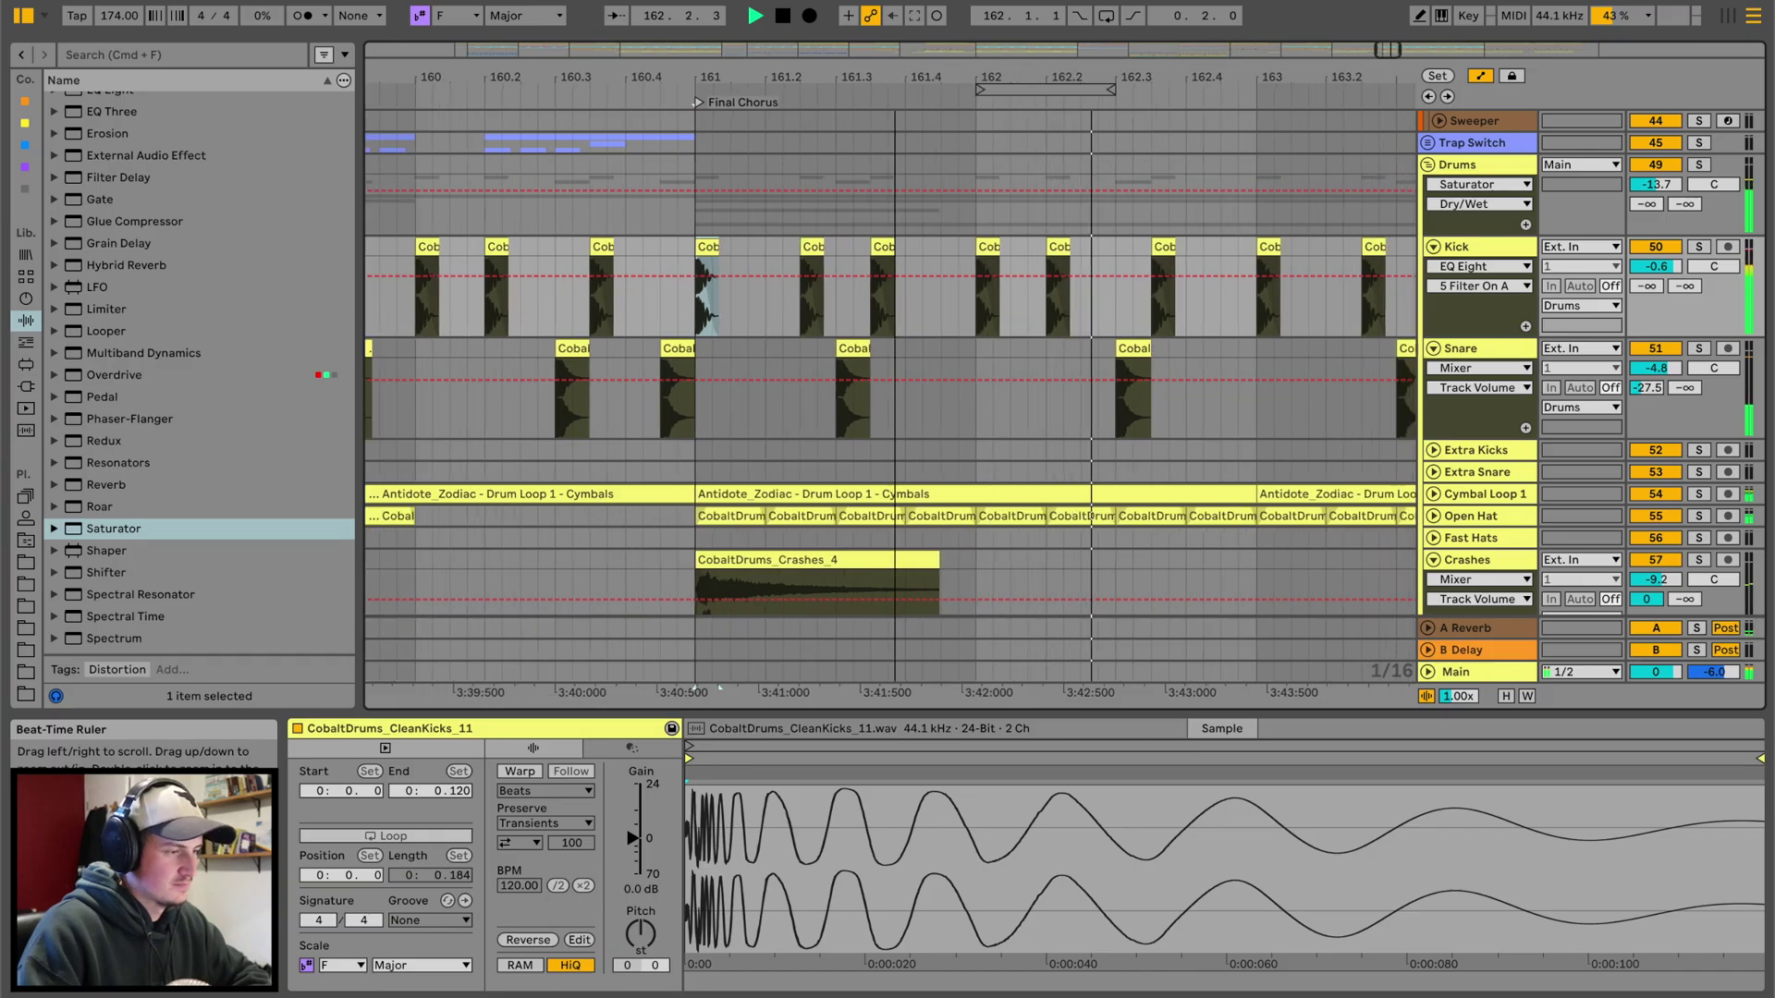
Follow the Final Chorus drum playback through to bar 170, covering the switch from half time to full-time drums.
drag(906, 87, 910, 37)
scroll(1020, 295, right, 4)
scroll(1021, 295, down, 1)
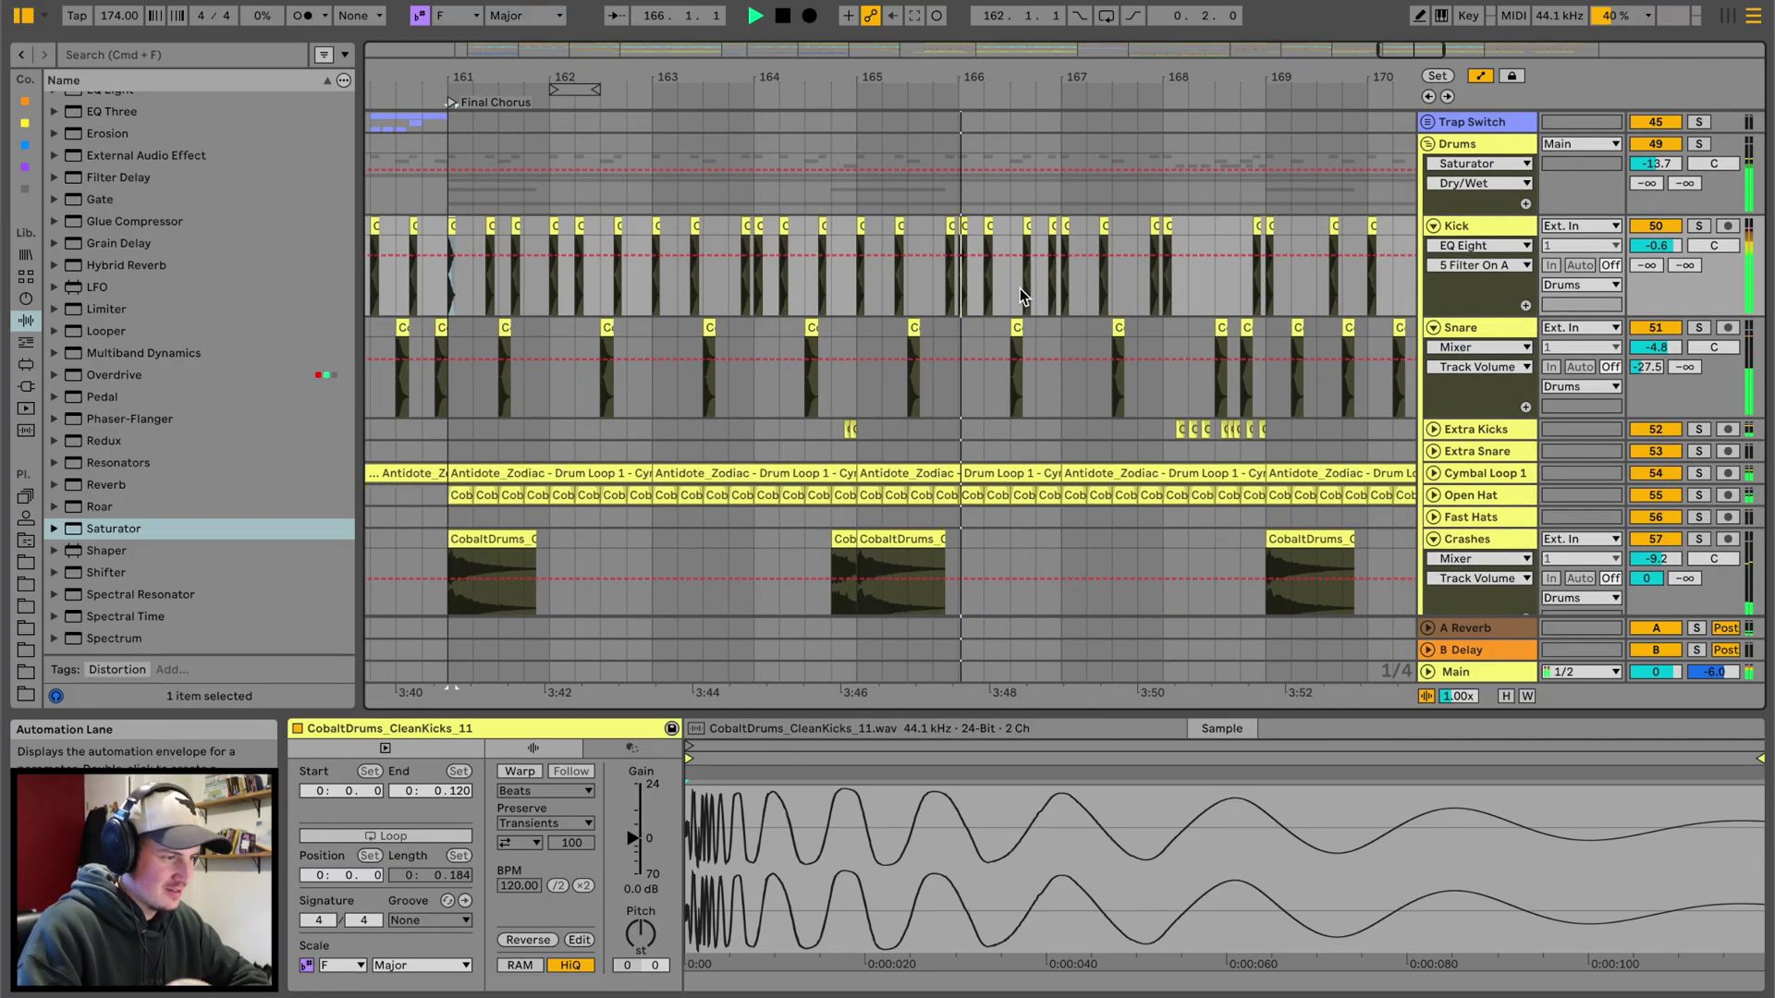
scroll(1020, 296, down, 1)
scroll(1021, 295, right, 5)
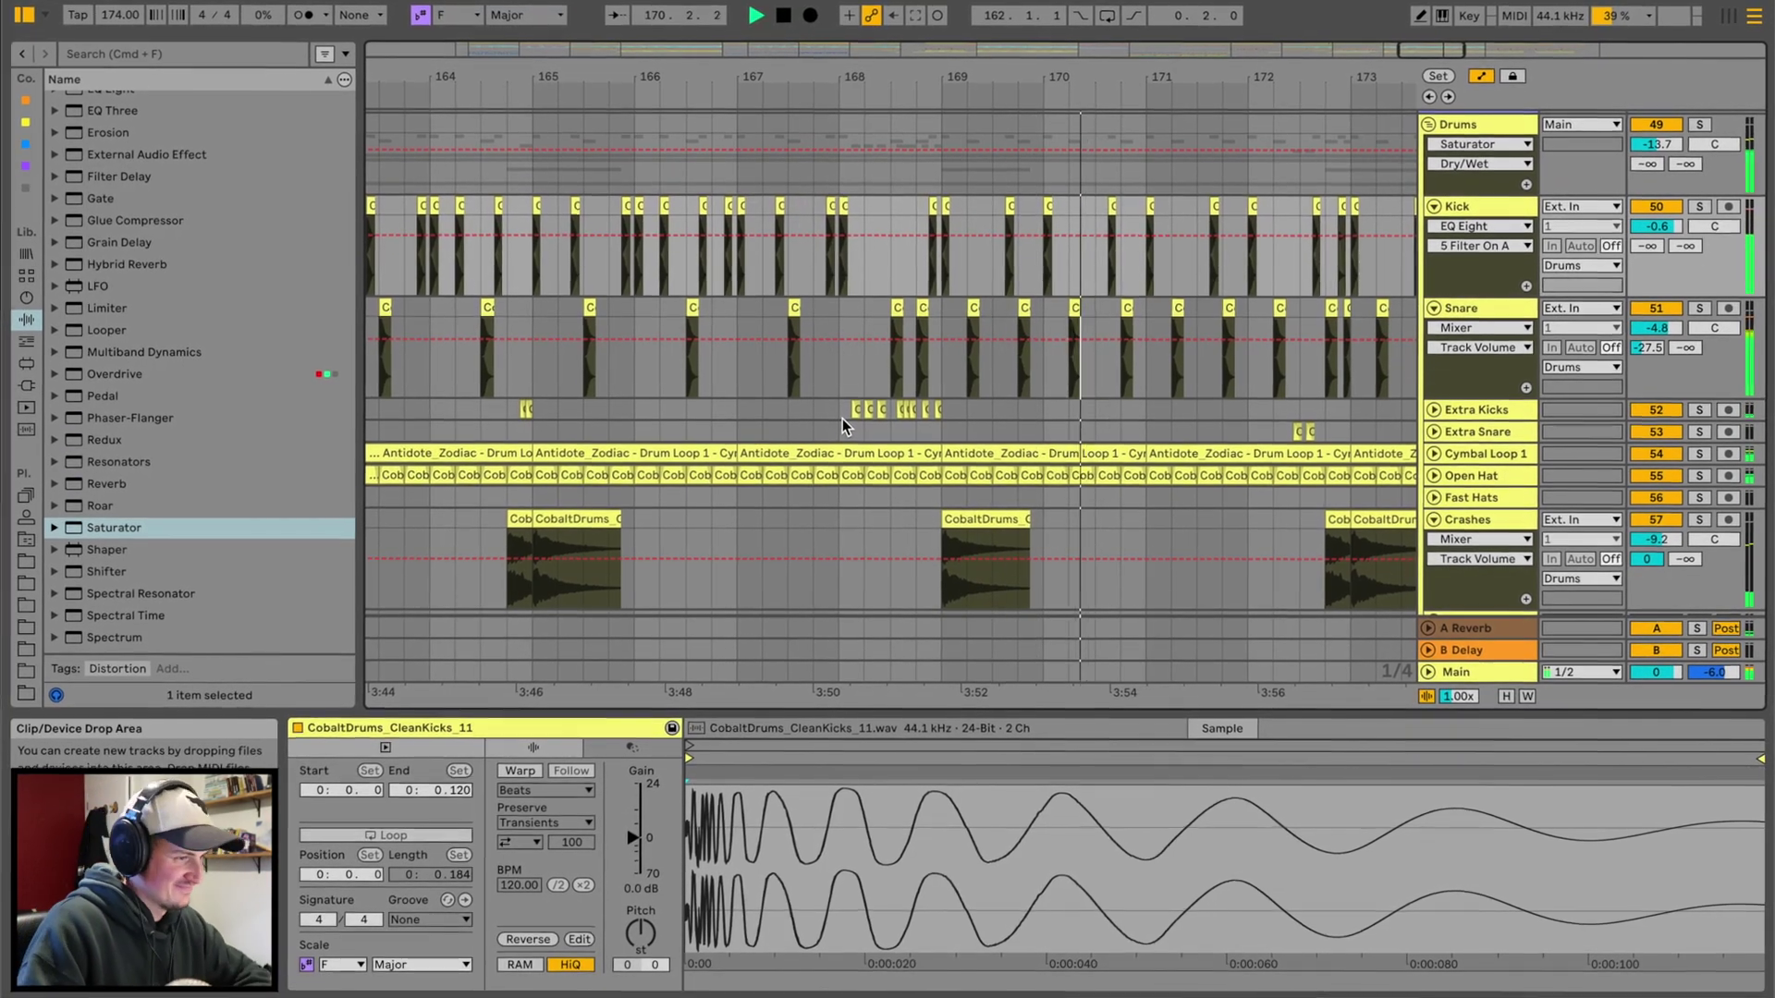
Find the Drop 2 bass section and play it from bar 89.
drag(895, 85, 899, 61)
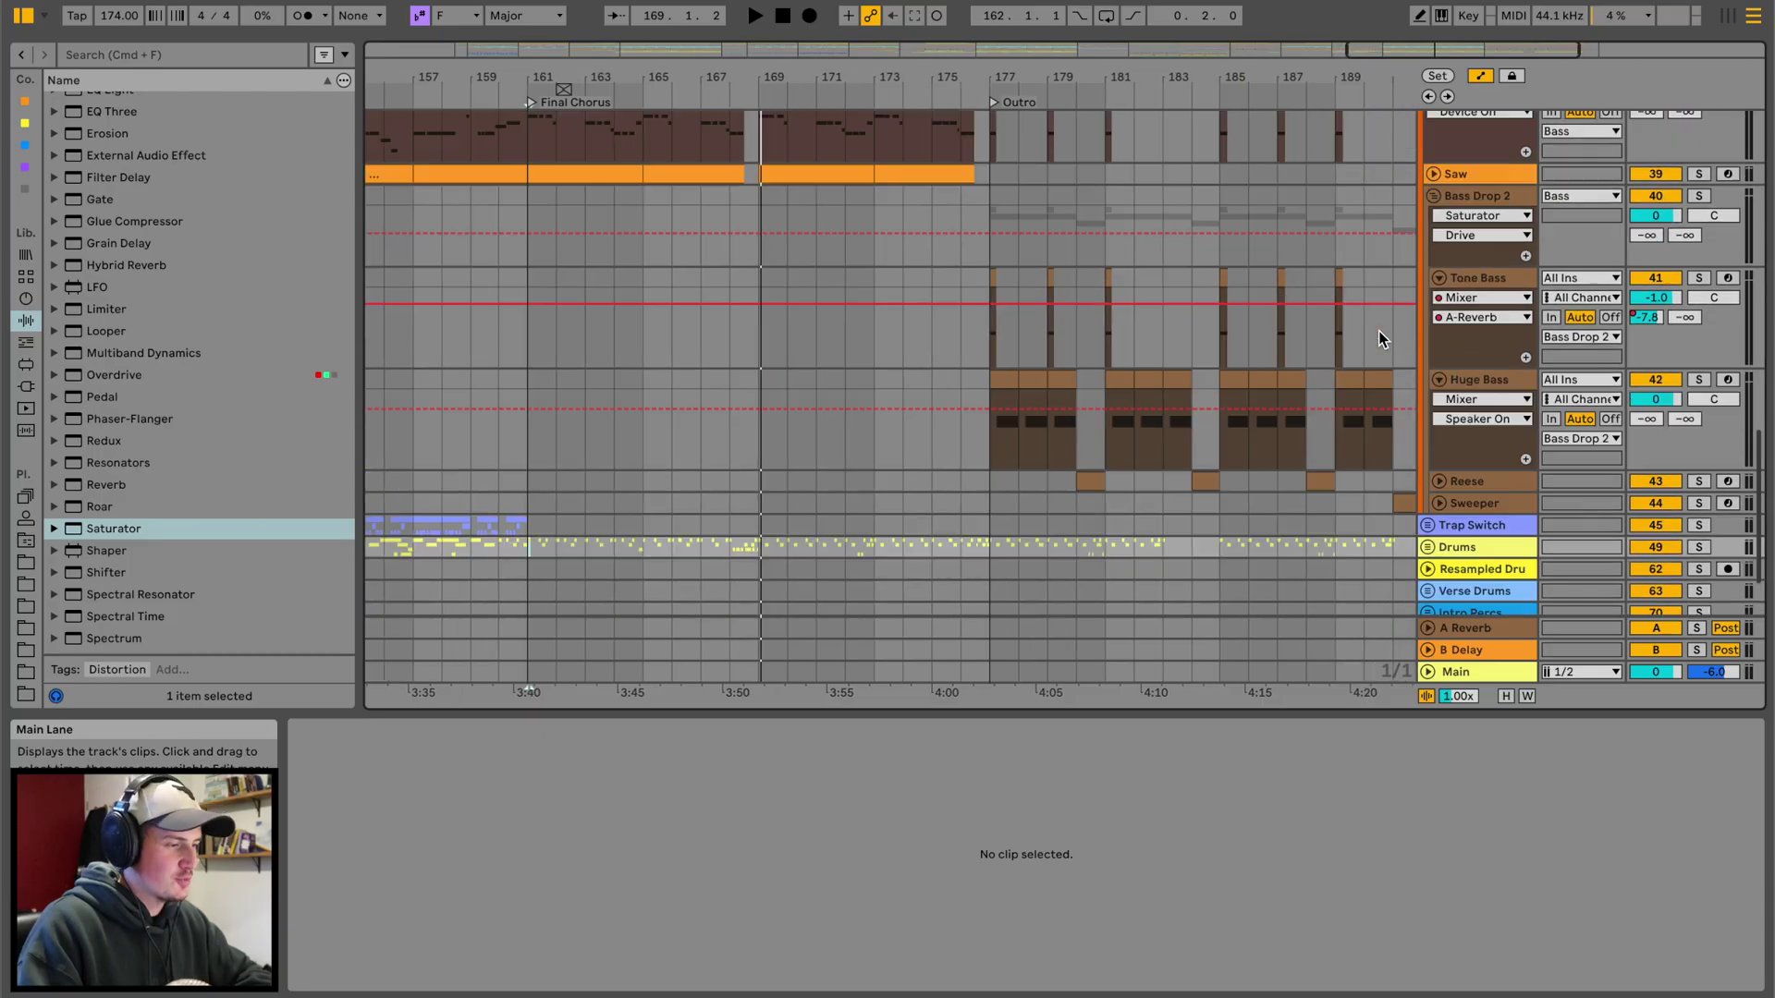
scroll(1379, 338, up, 3)
scroll(1380, 338, right, 1)
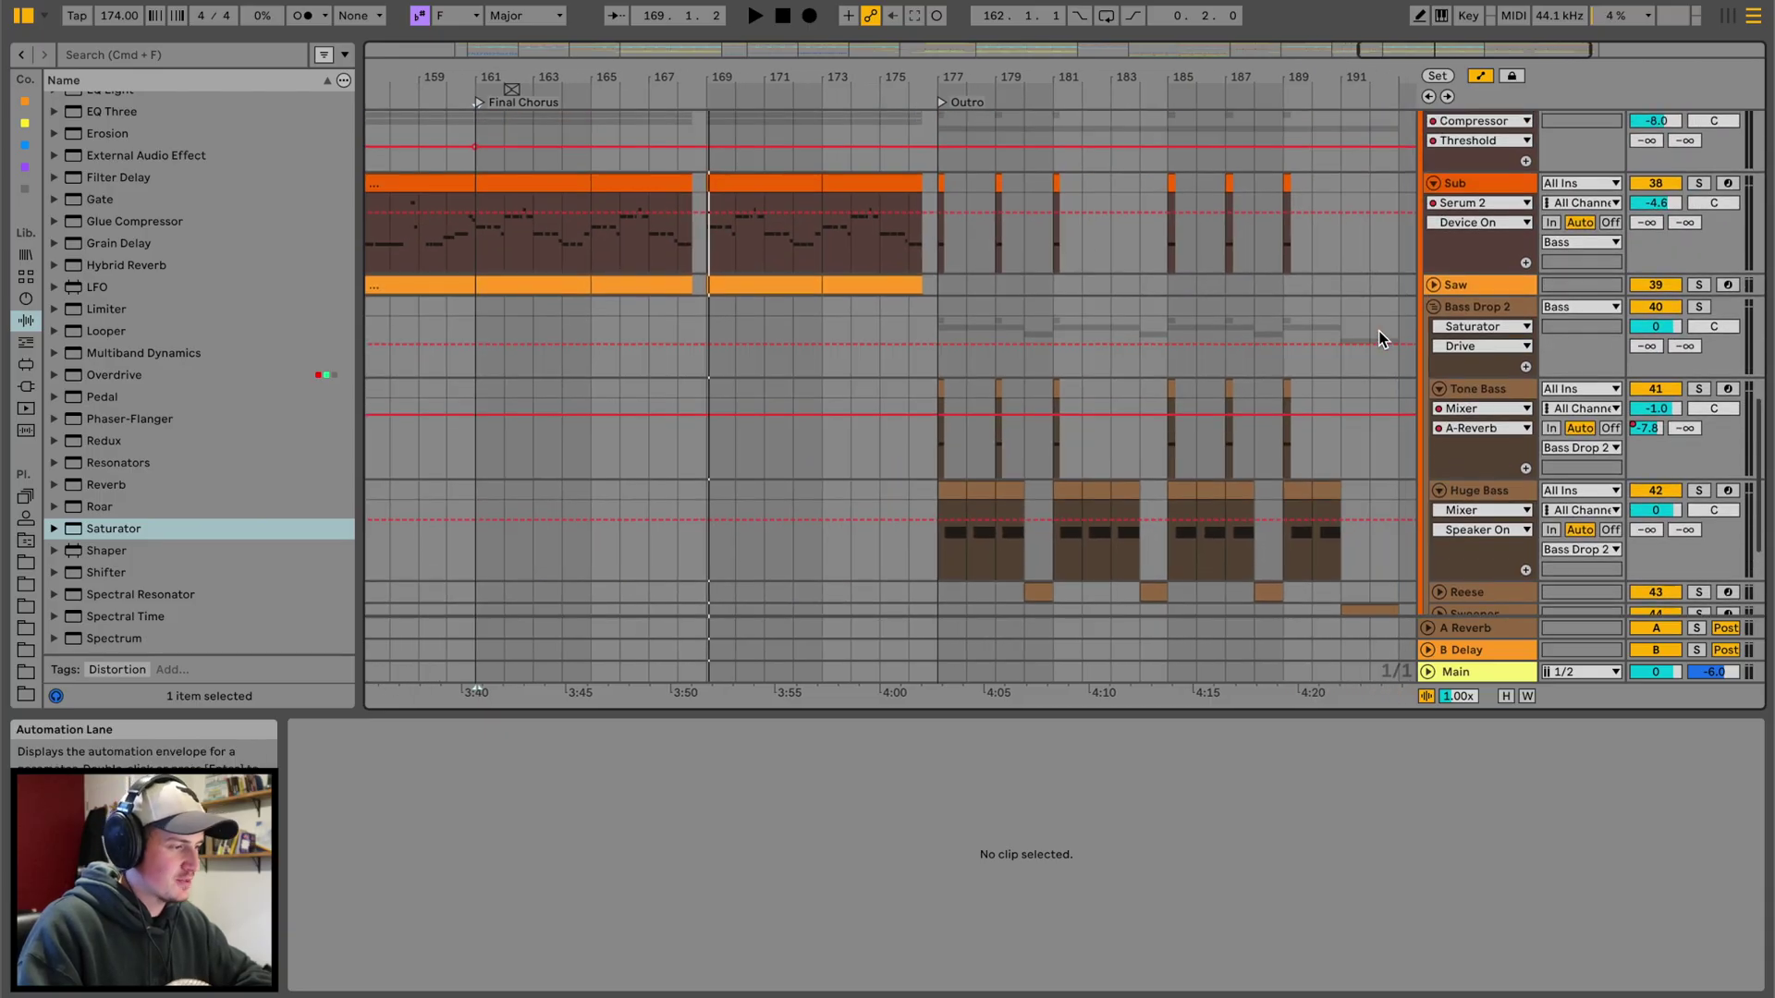
click(1444, 302)
scroll(677, 284, down, 5)
scroll(677, 285, left, 10)
scroll(677, 285, up, 1)
click(698, 259)
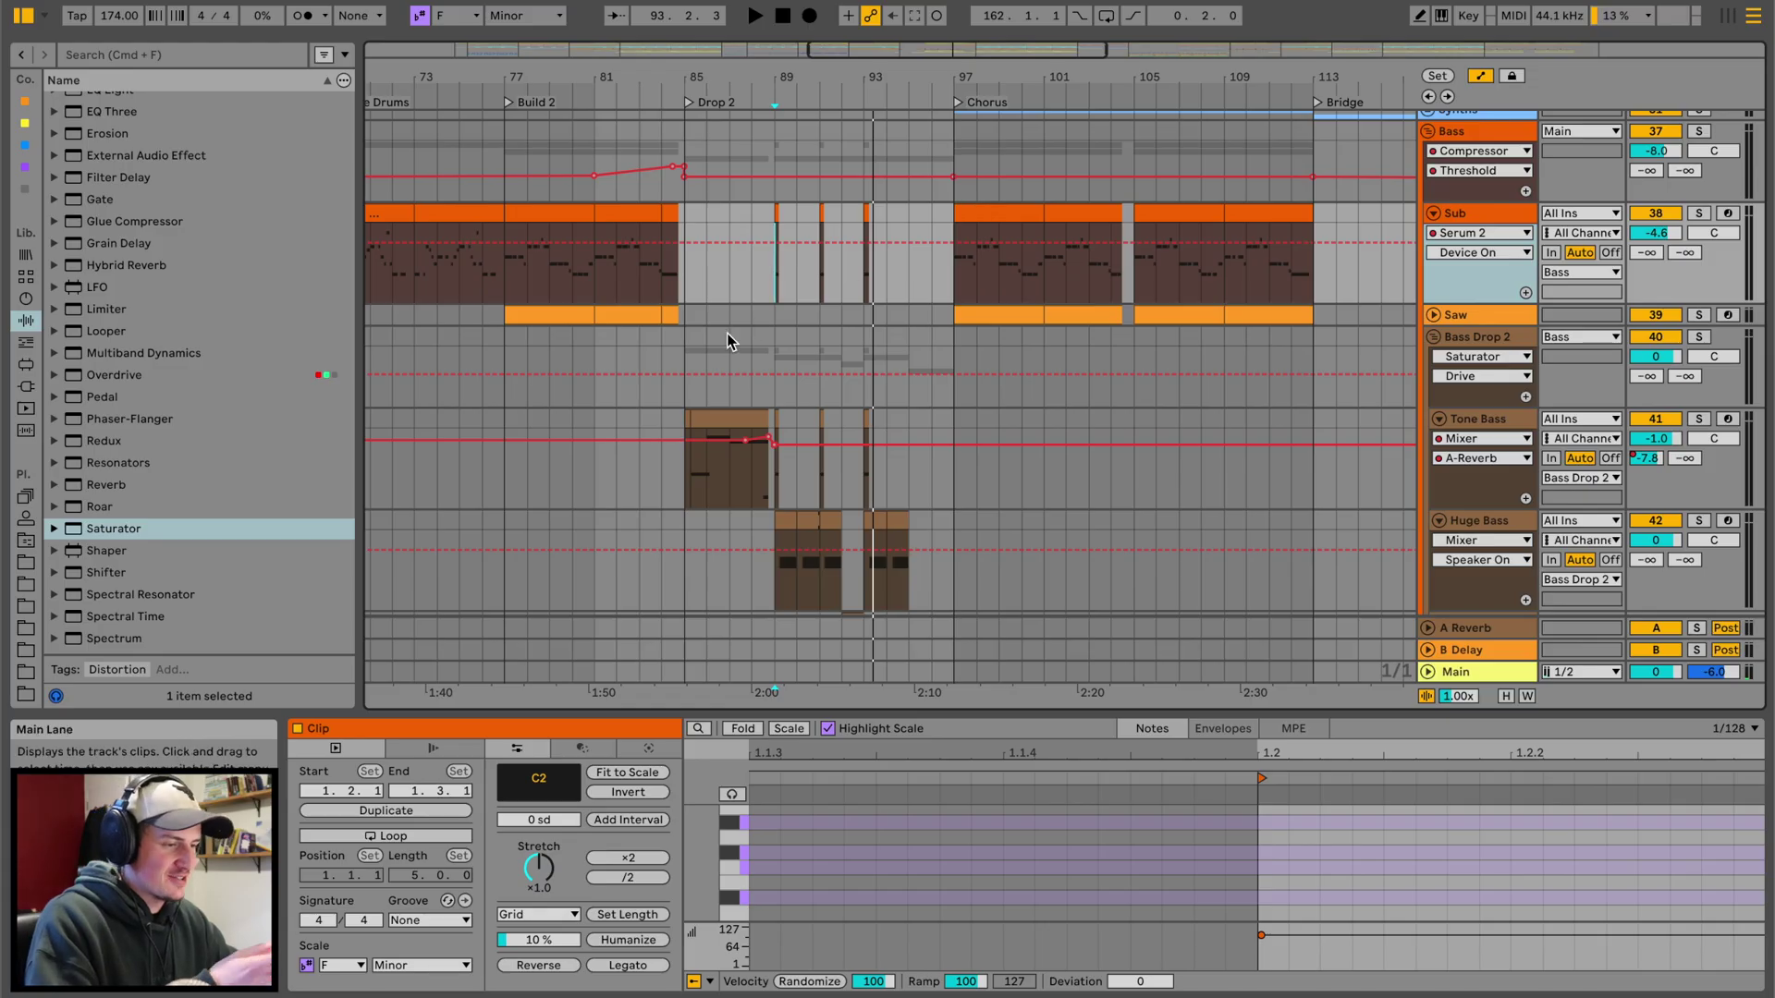
key(space)
Show the Bass group's Auto Filter Frequency automation around the Outro and play the transition into bar 177.
scroll(740, 222, right, 2)
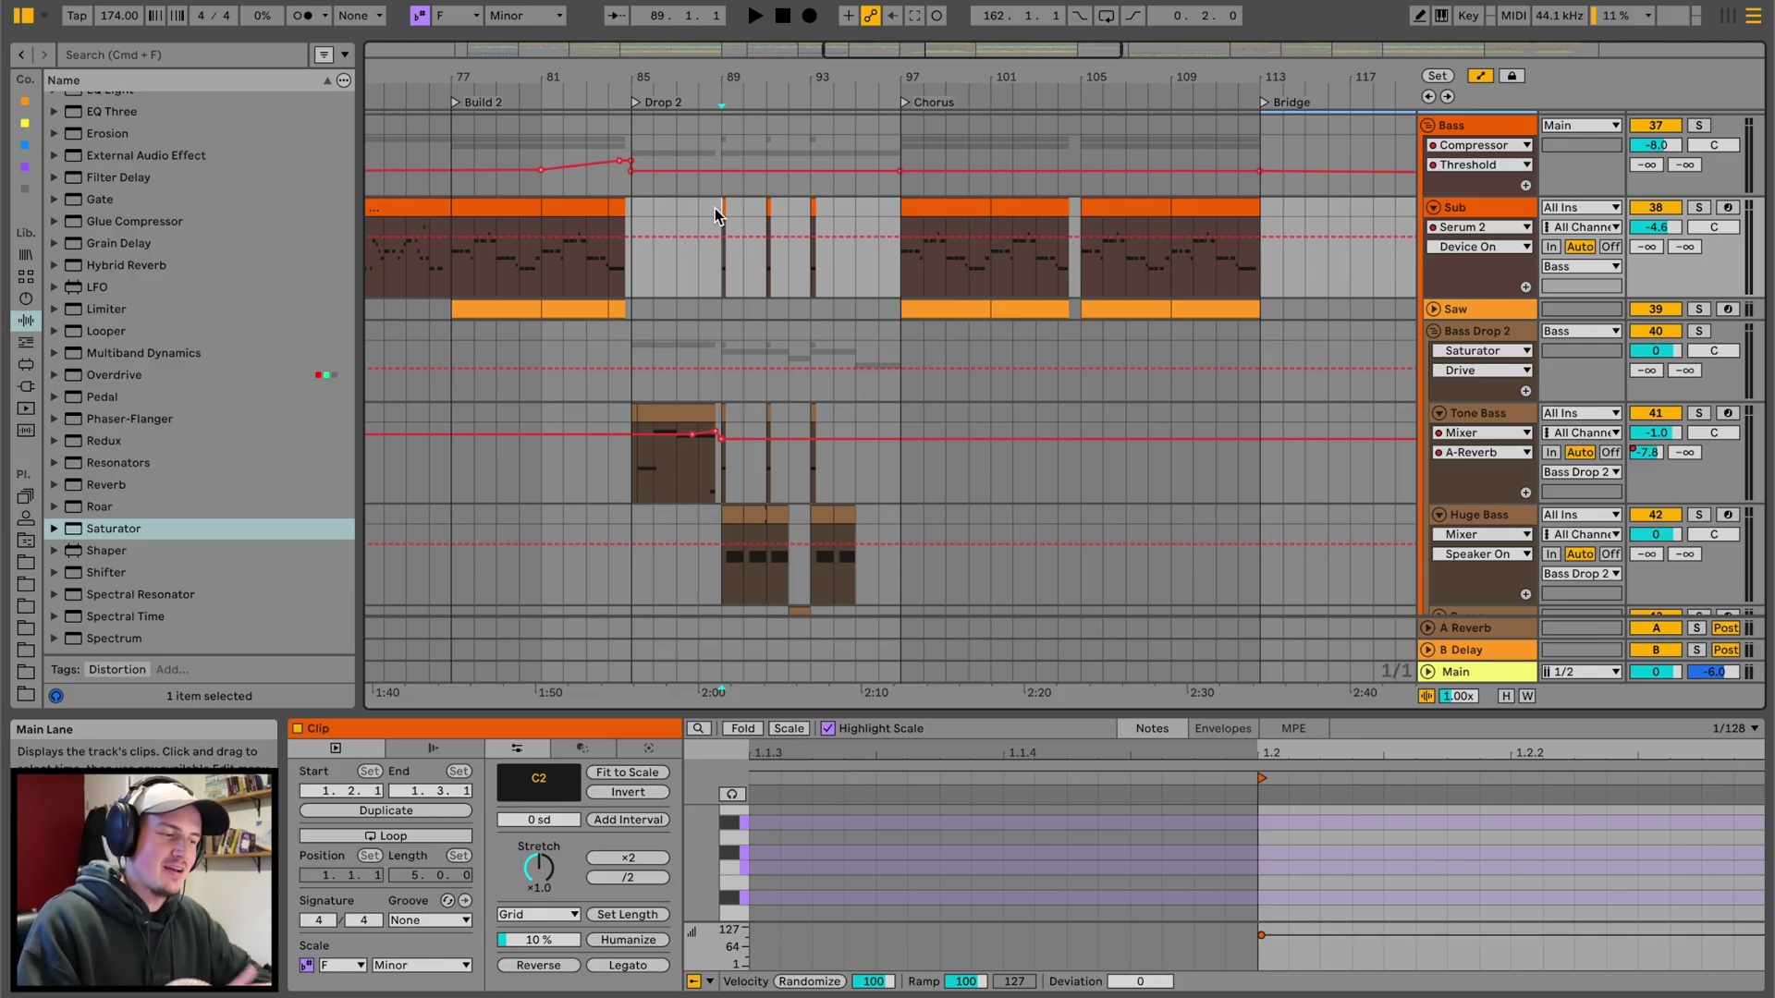
scroll(714, 208, right, 15)
scroll(713, 208, up, 2)
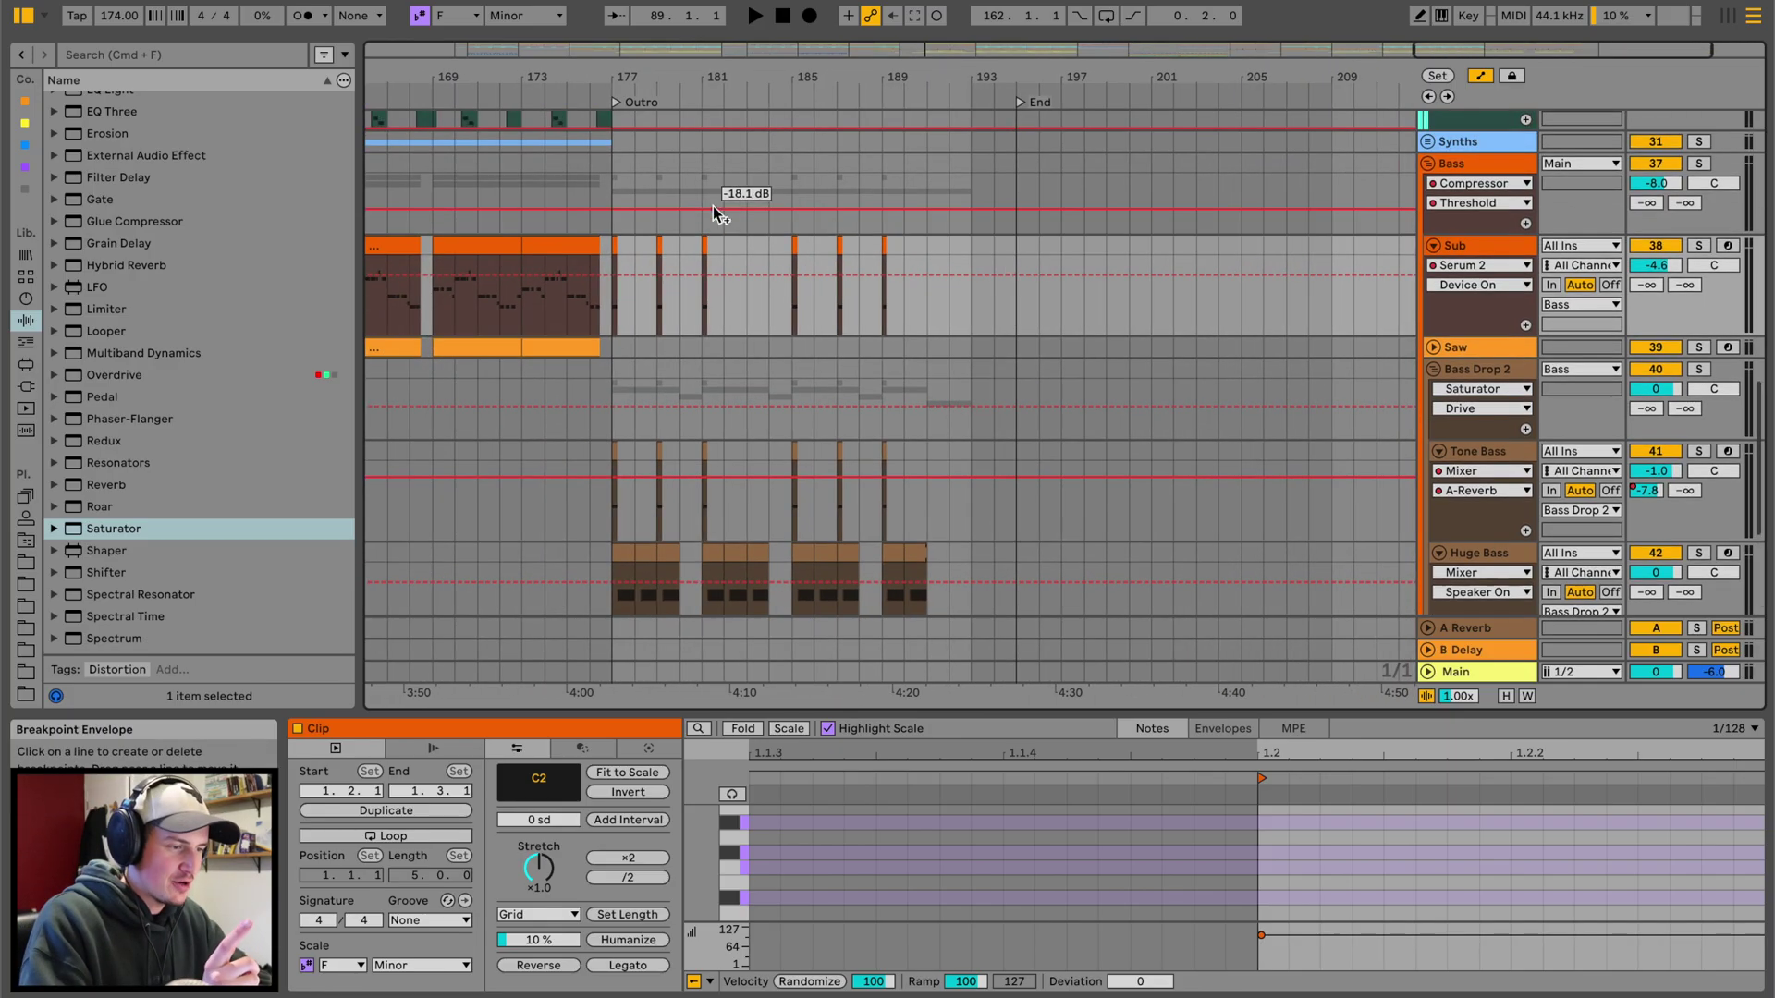
click(615, 170)
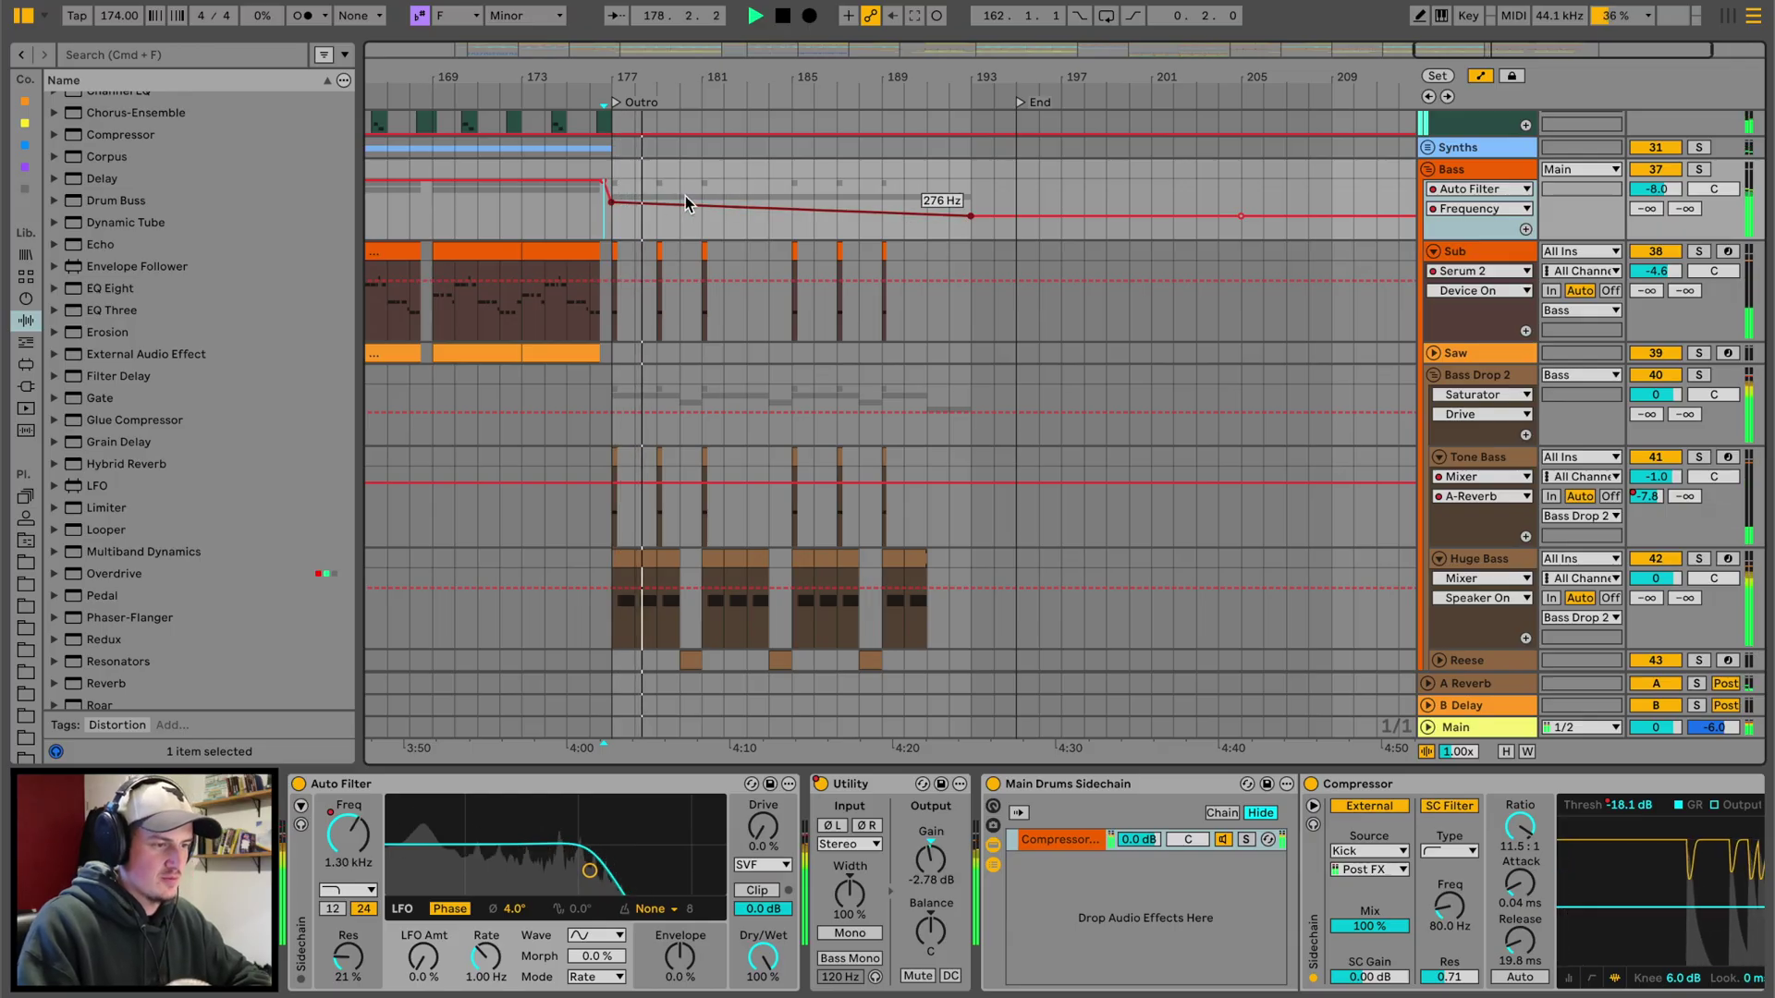
key(space)
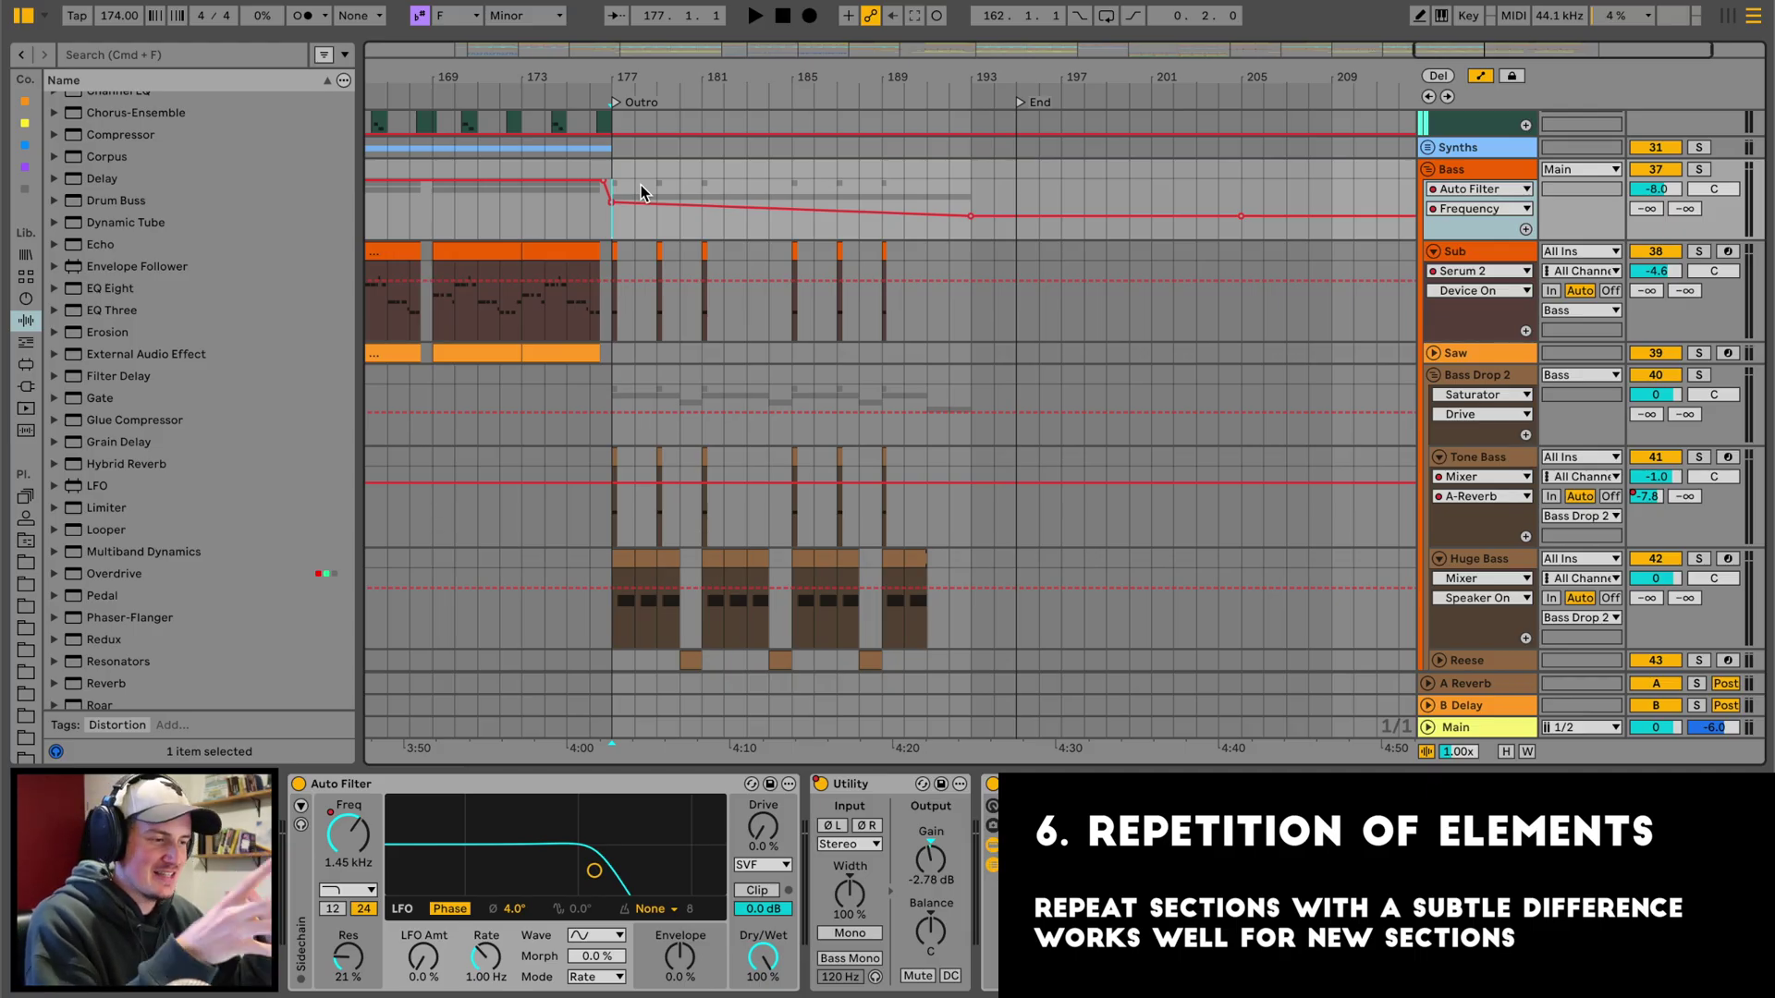
Try the Outro with the Bass group's Auto Filter Frequency automation fully open at 20.0 kHz, play the transition, and undo the change.
drag(614, 202, 1041, 180)
key(space)
click(569, 212)
key(space)
key(space)
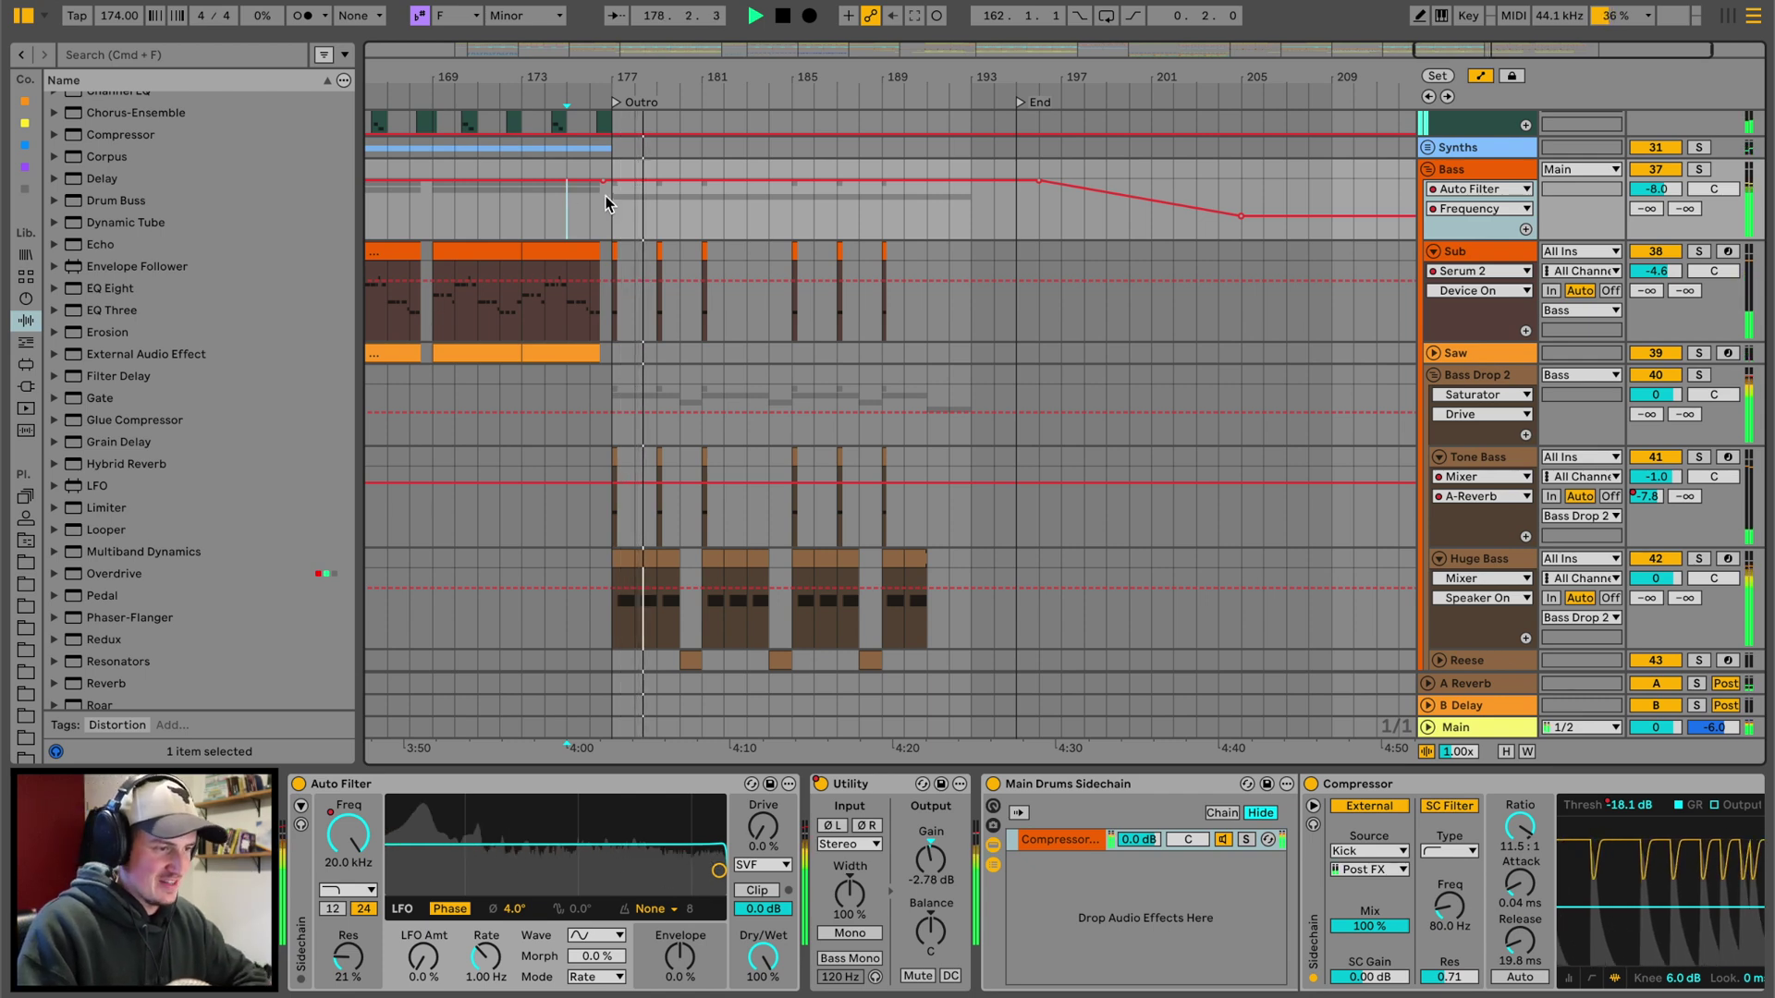
key(super+z)
Lower the Bass group's Auto Filter Frequency automation slightly from bar 177 to bar 193 and play the Outro.
key(space)
mouse_move(607, 198)
mouse_down()
mouse_move(432, 207)
mouse_move(597, 183)
mouse_move(611, 205)
mouse_up()
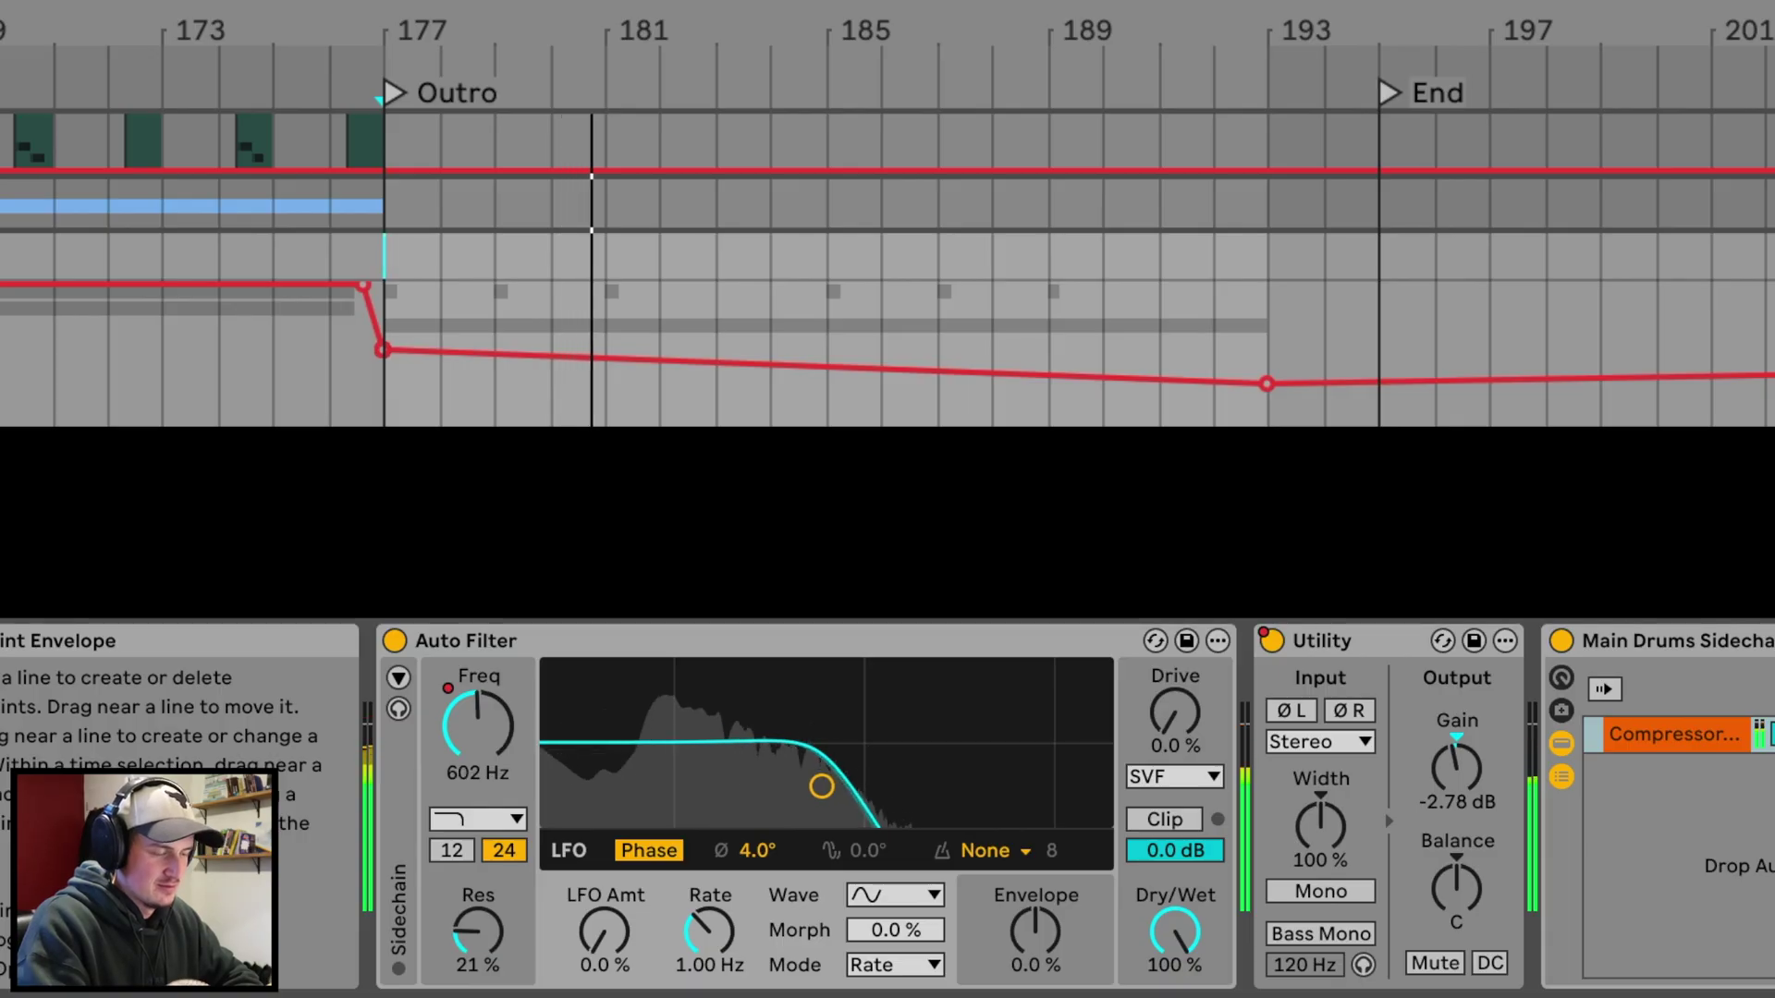
key(space)
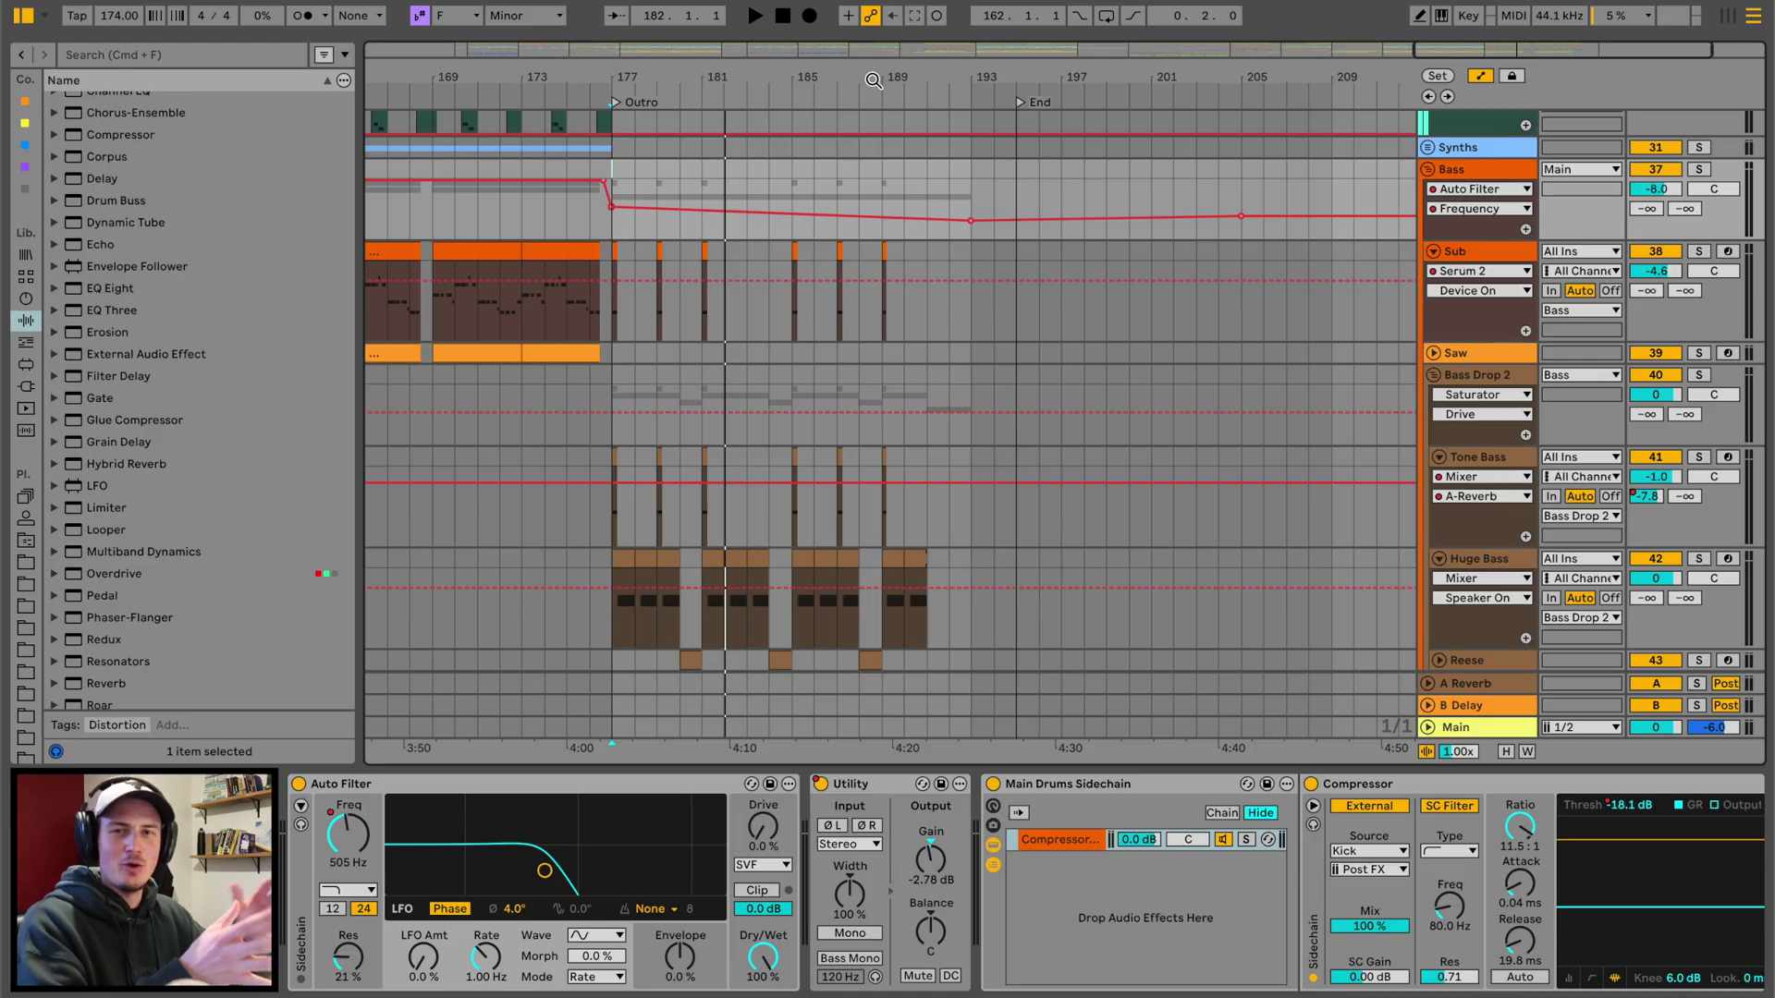
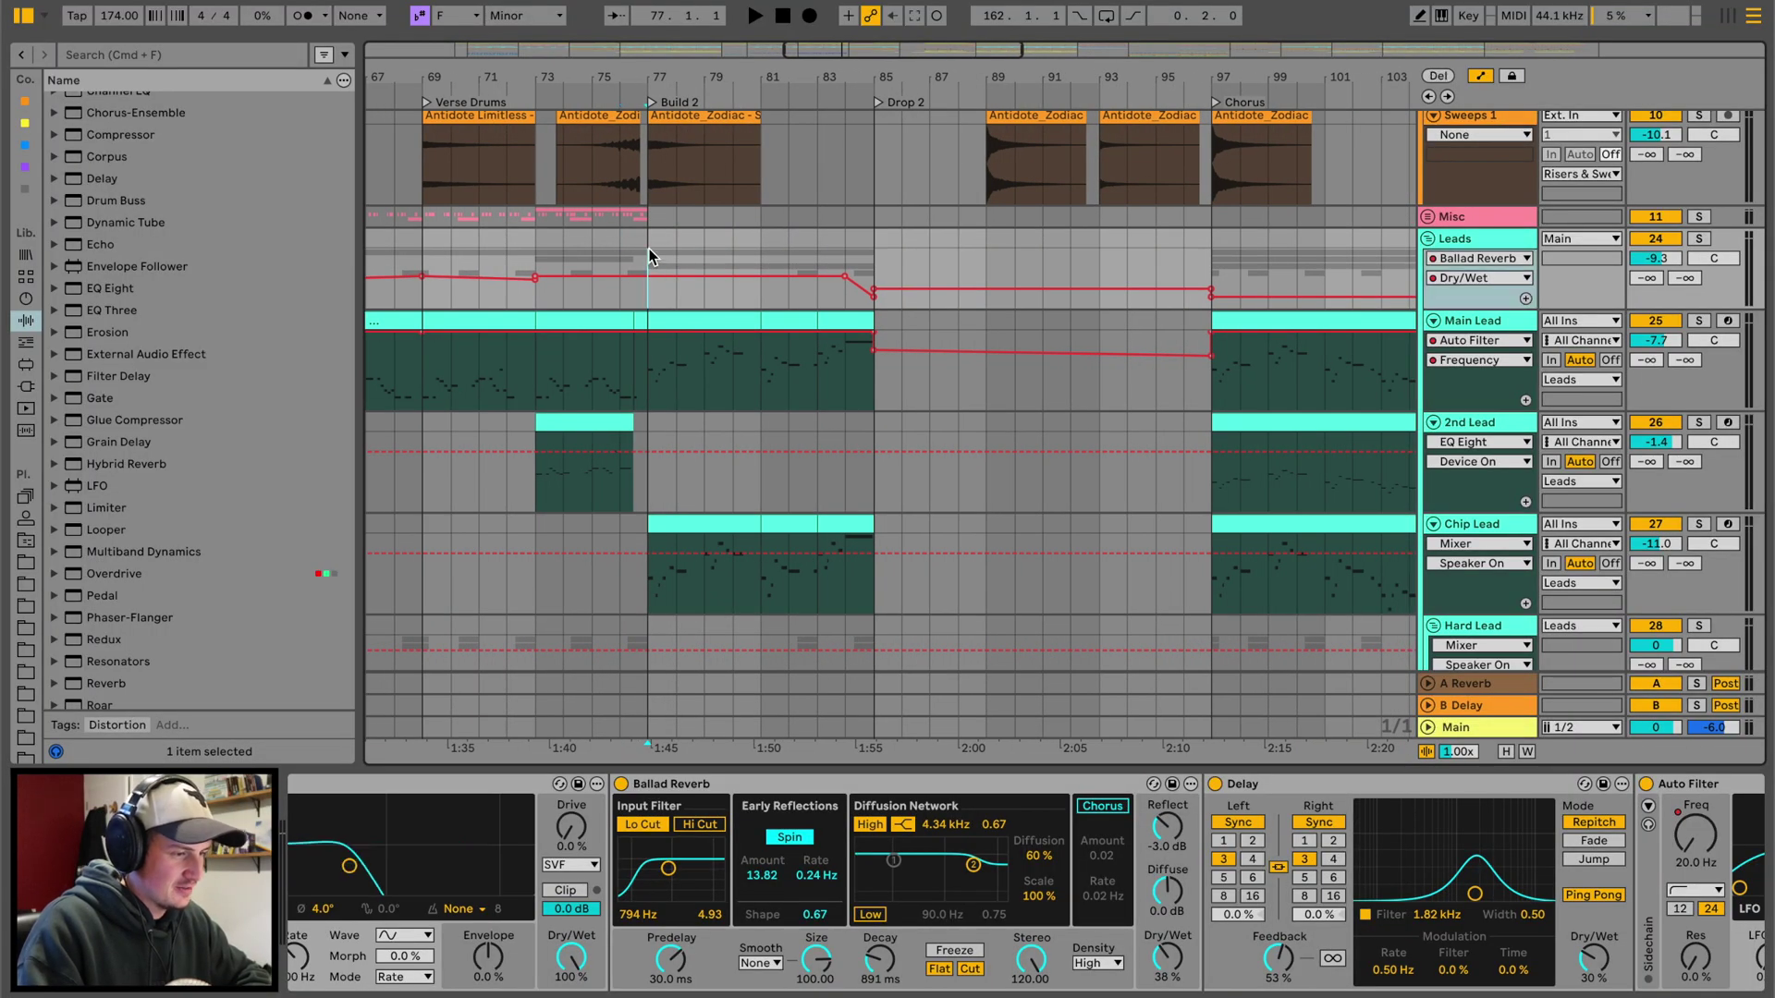
Play Build 2 from bar 77 and select the Main Lead clip at its start.
key(space)
click(676, 277)
click(686, 326)
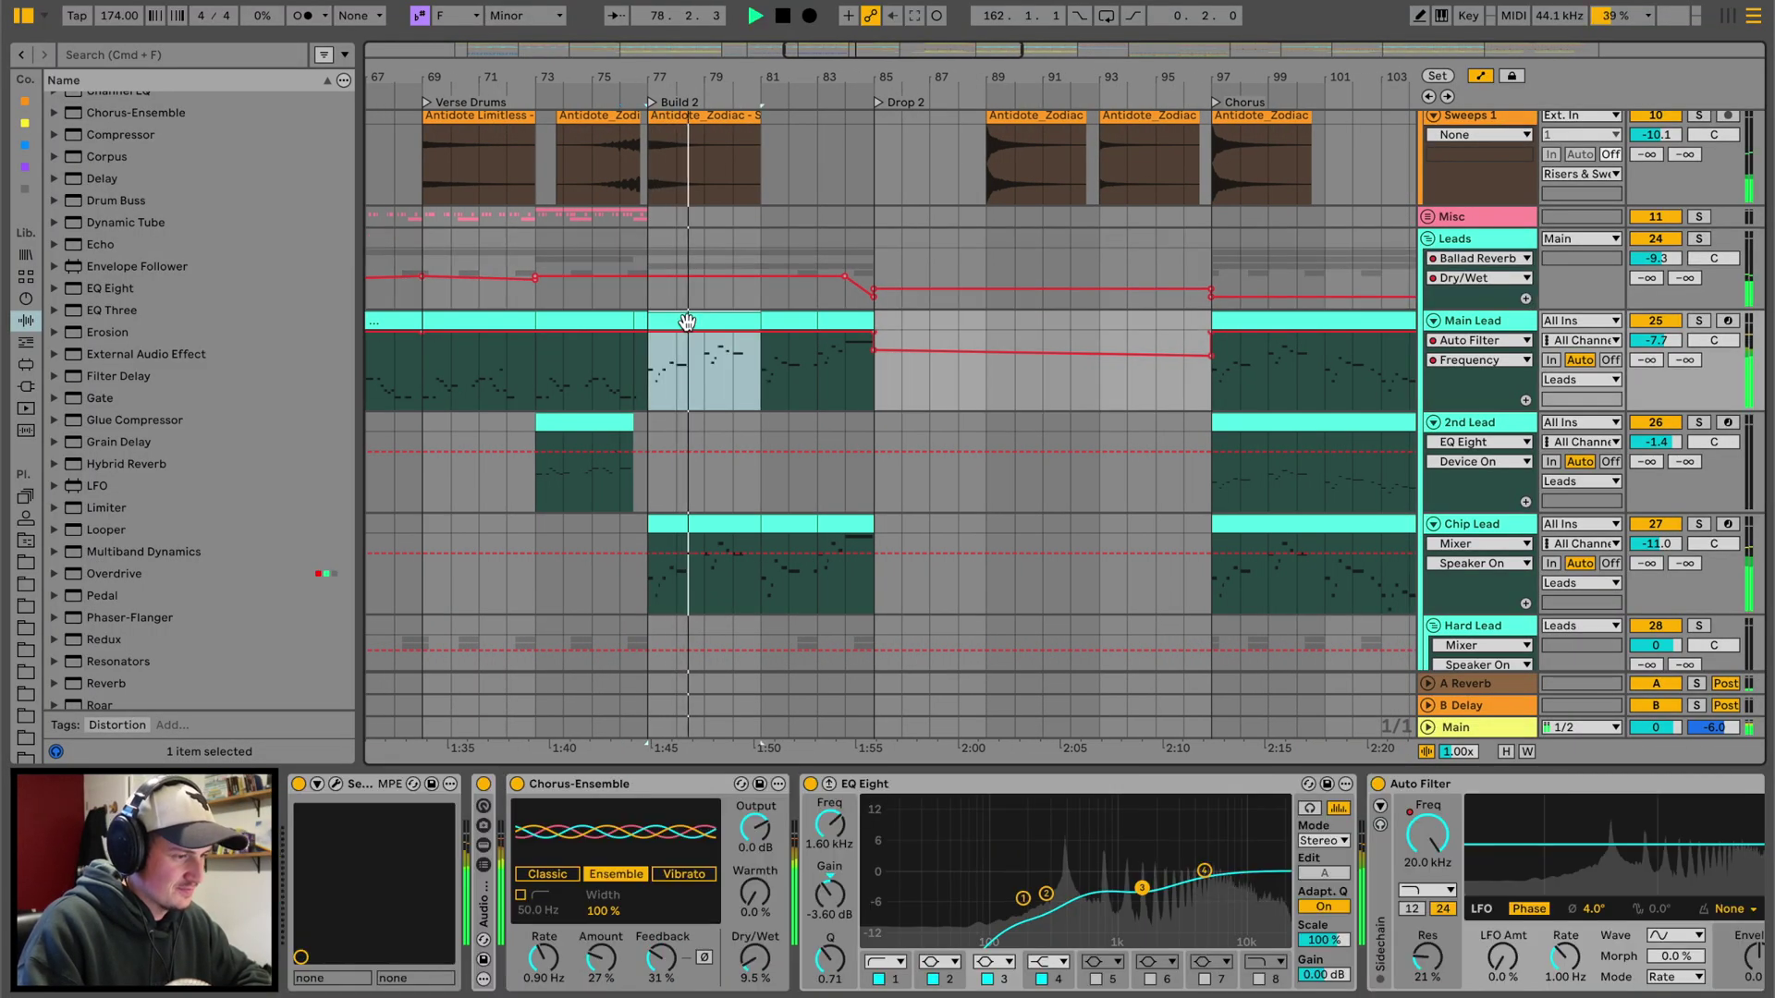
Solo the Leads and Bass groups and play the Chorus from bar 97.
scroll(849, 340, right, 5)
click(827, 241)
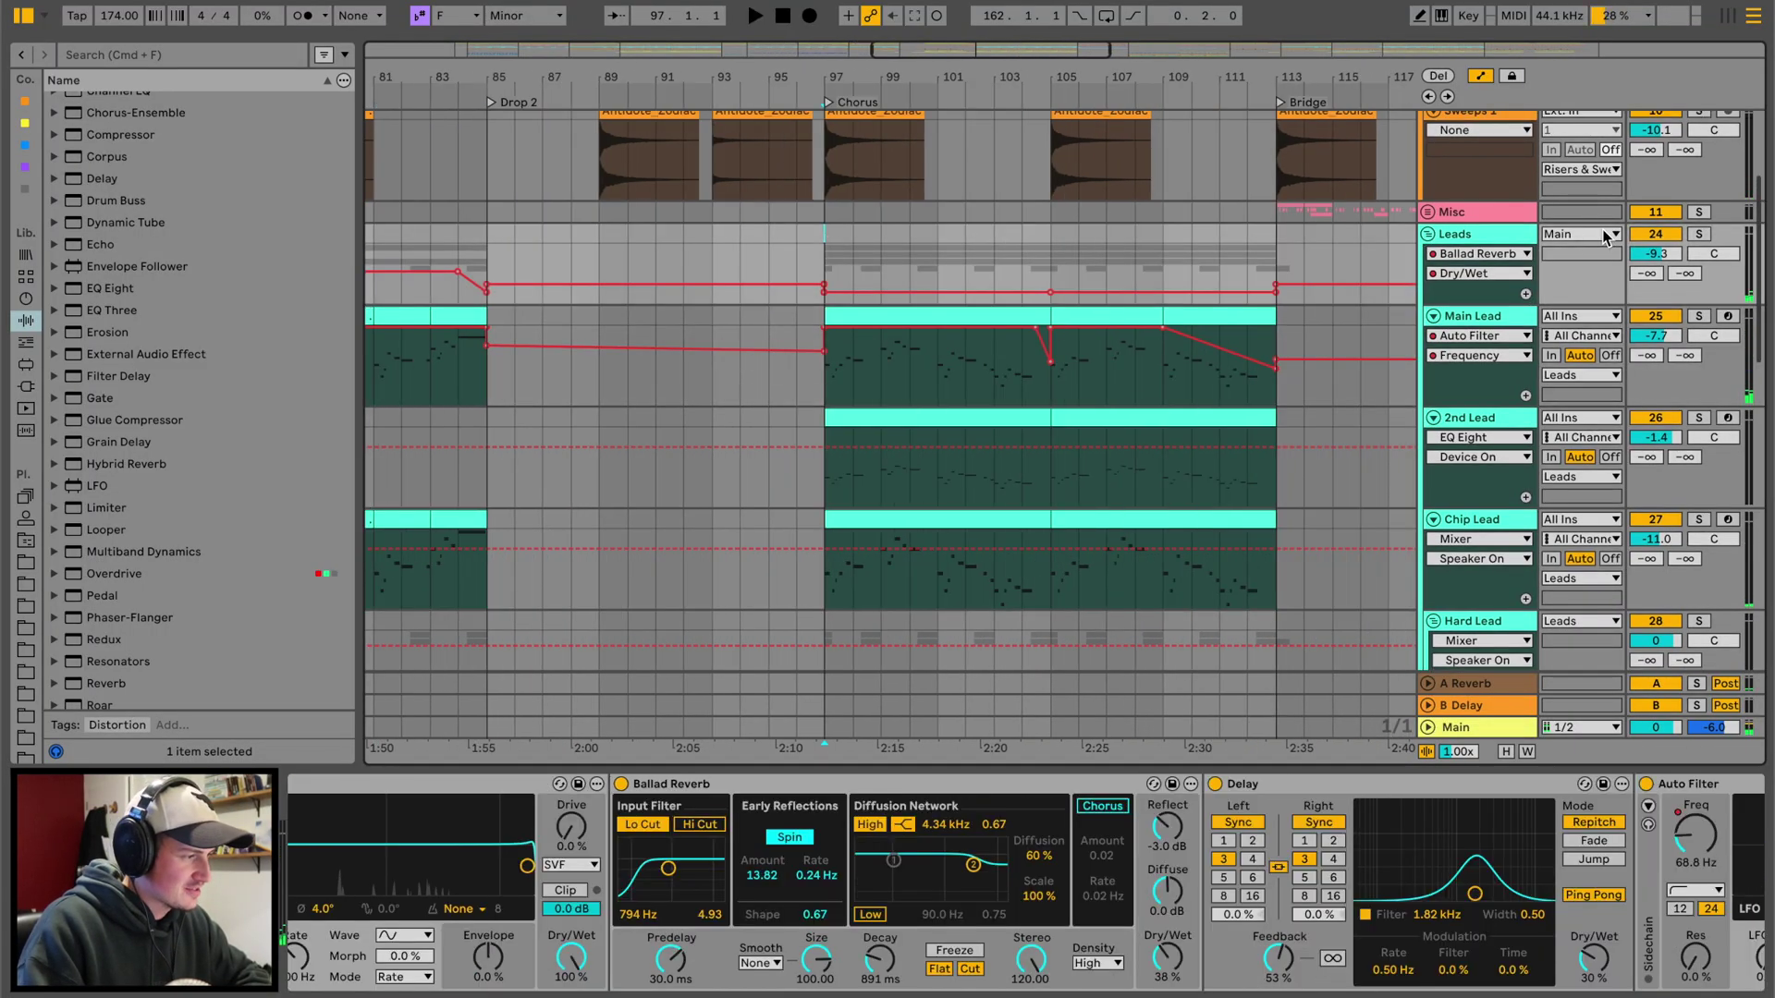
click(1428, 234)
super+click(1698, 278)
key(space)
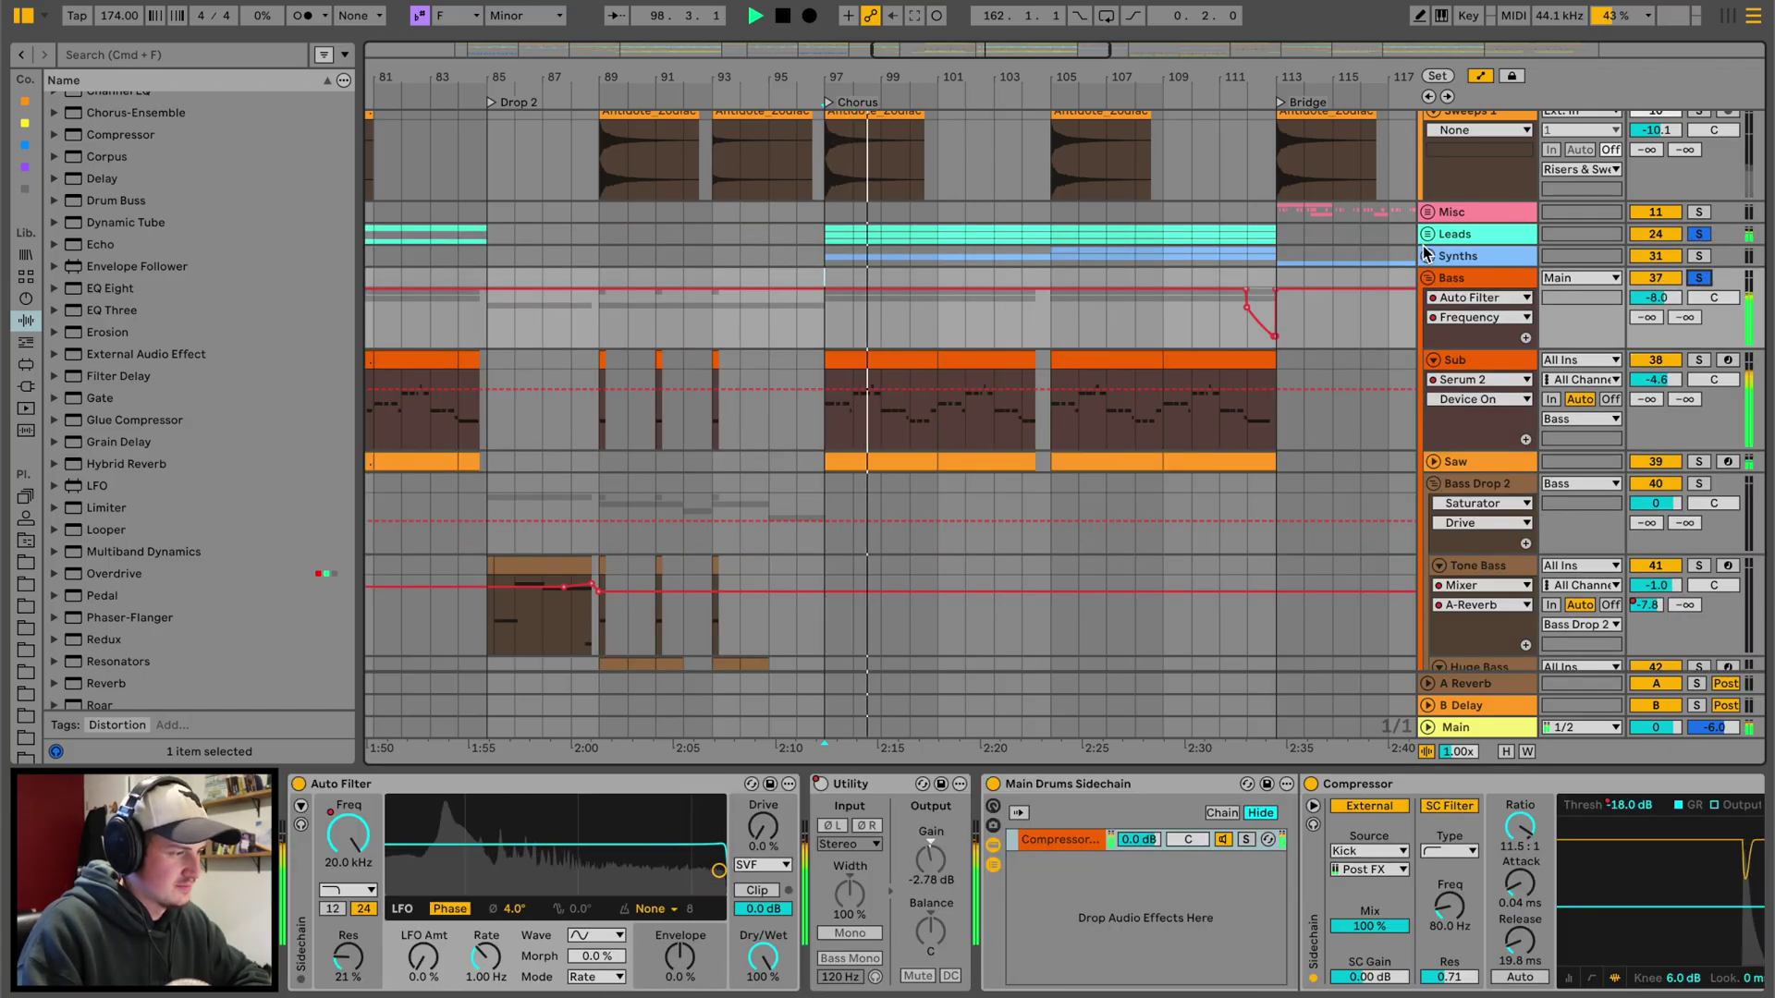
Lower the Leads group's Auto Filter Frequency to about 308 Hz and play the Chorus.
key(space)
click(1466, 256)
click(1467, 234)
drag(852, 867, 855, 866)
key(space)
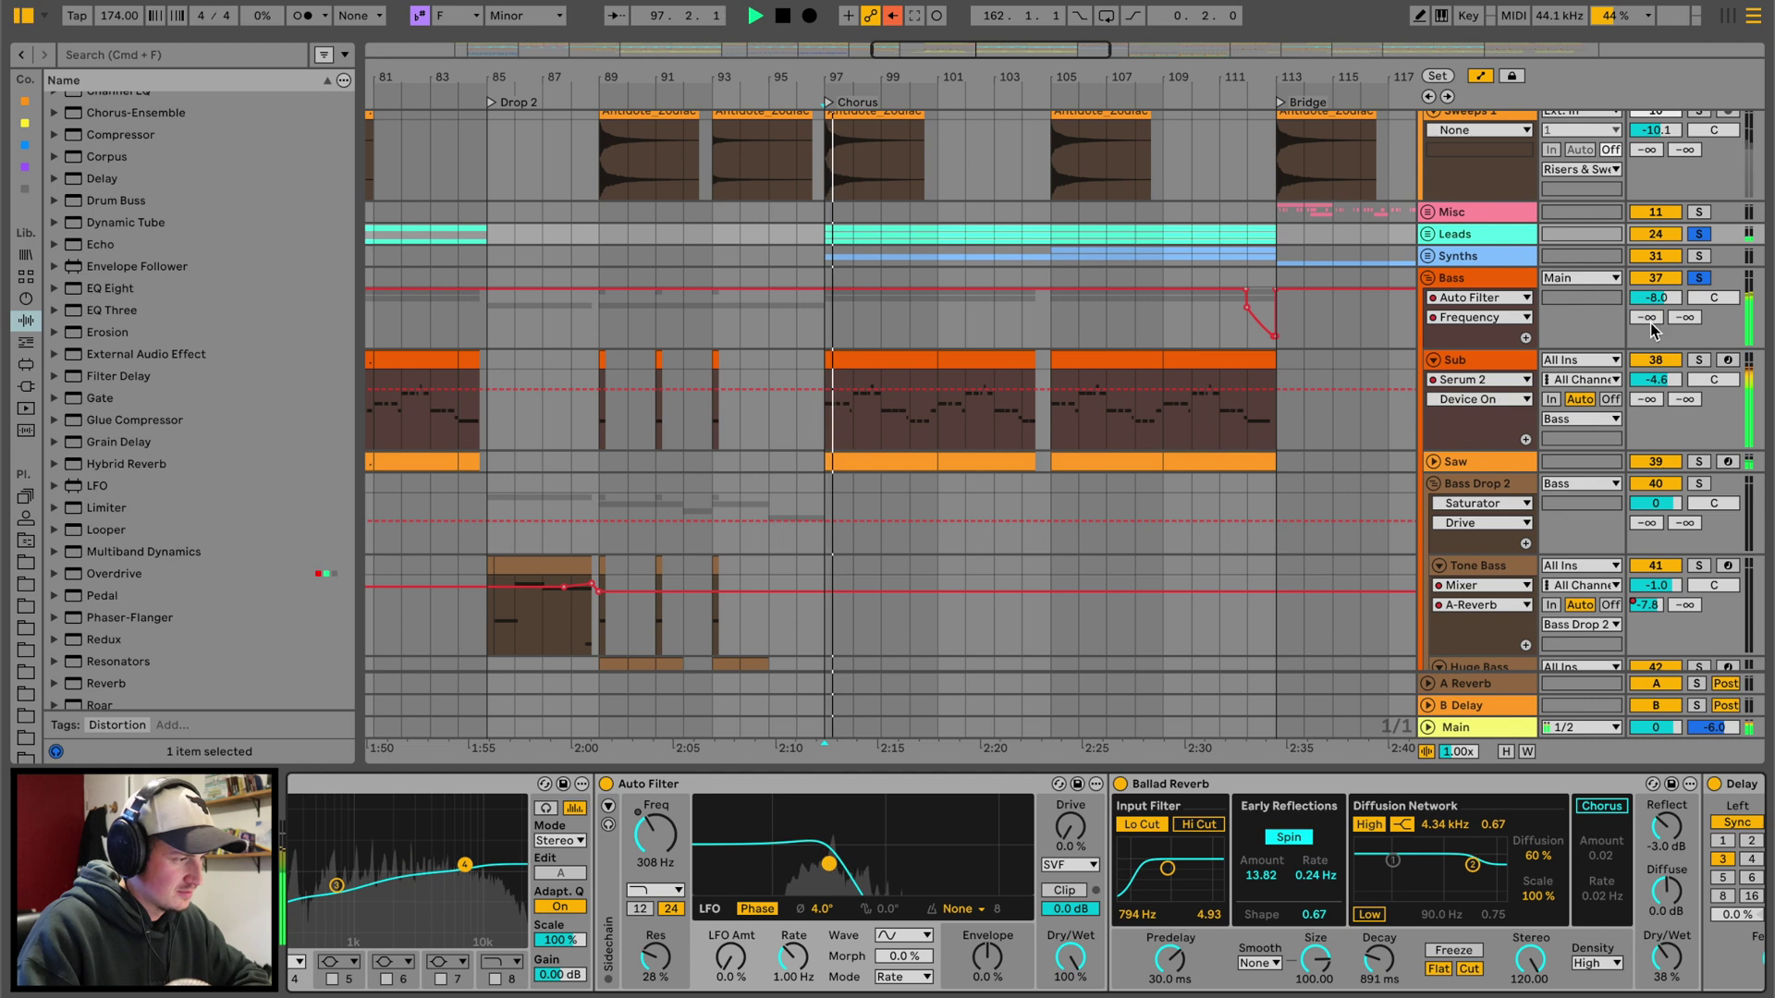
Lower the Bass group's Auto Filter Frequency to about 266 Hz and play the Chorus from bar 97.
key(space)
click(1507, 274)
drag(718, 868, 645, 870)
key(space)
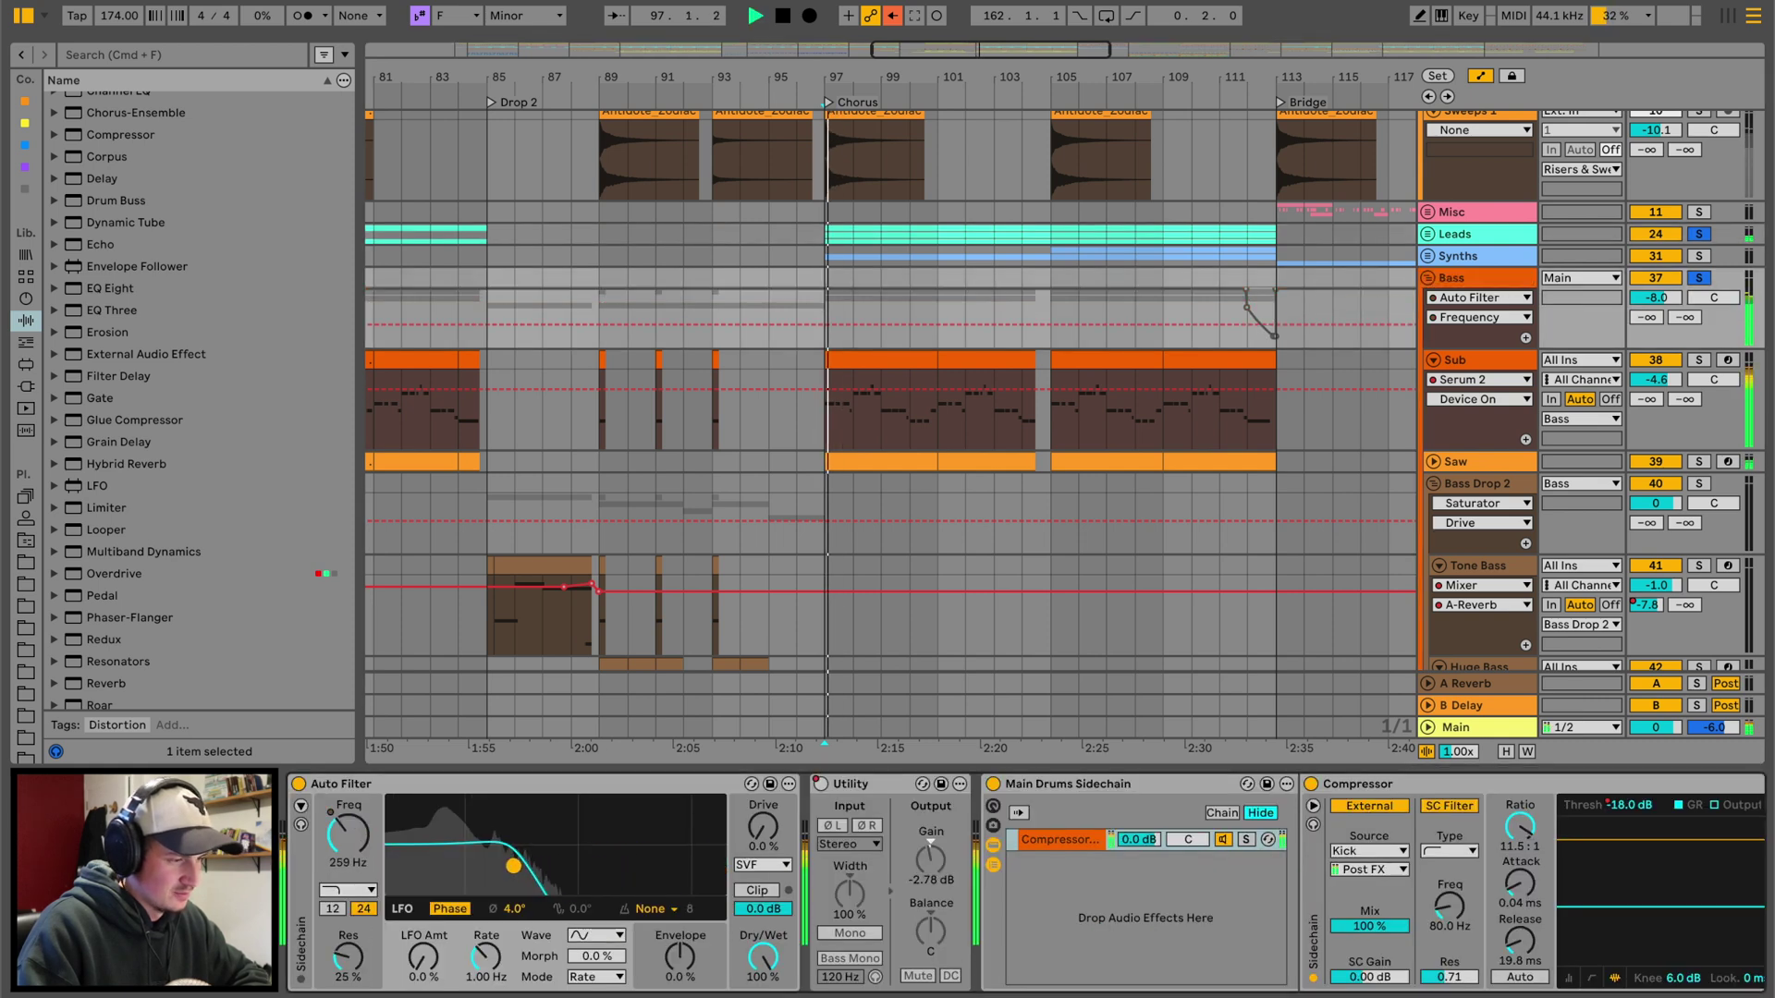
key(space)
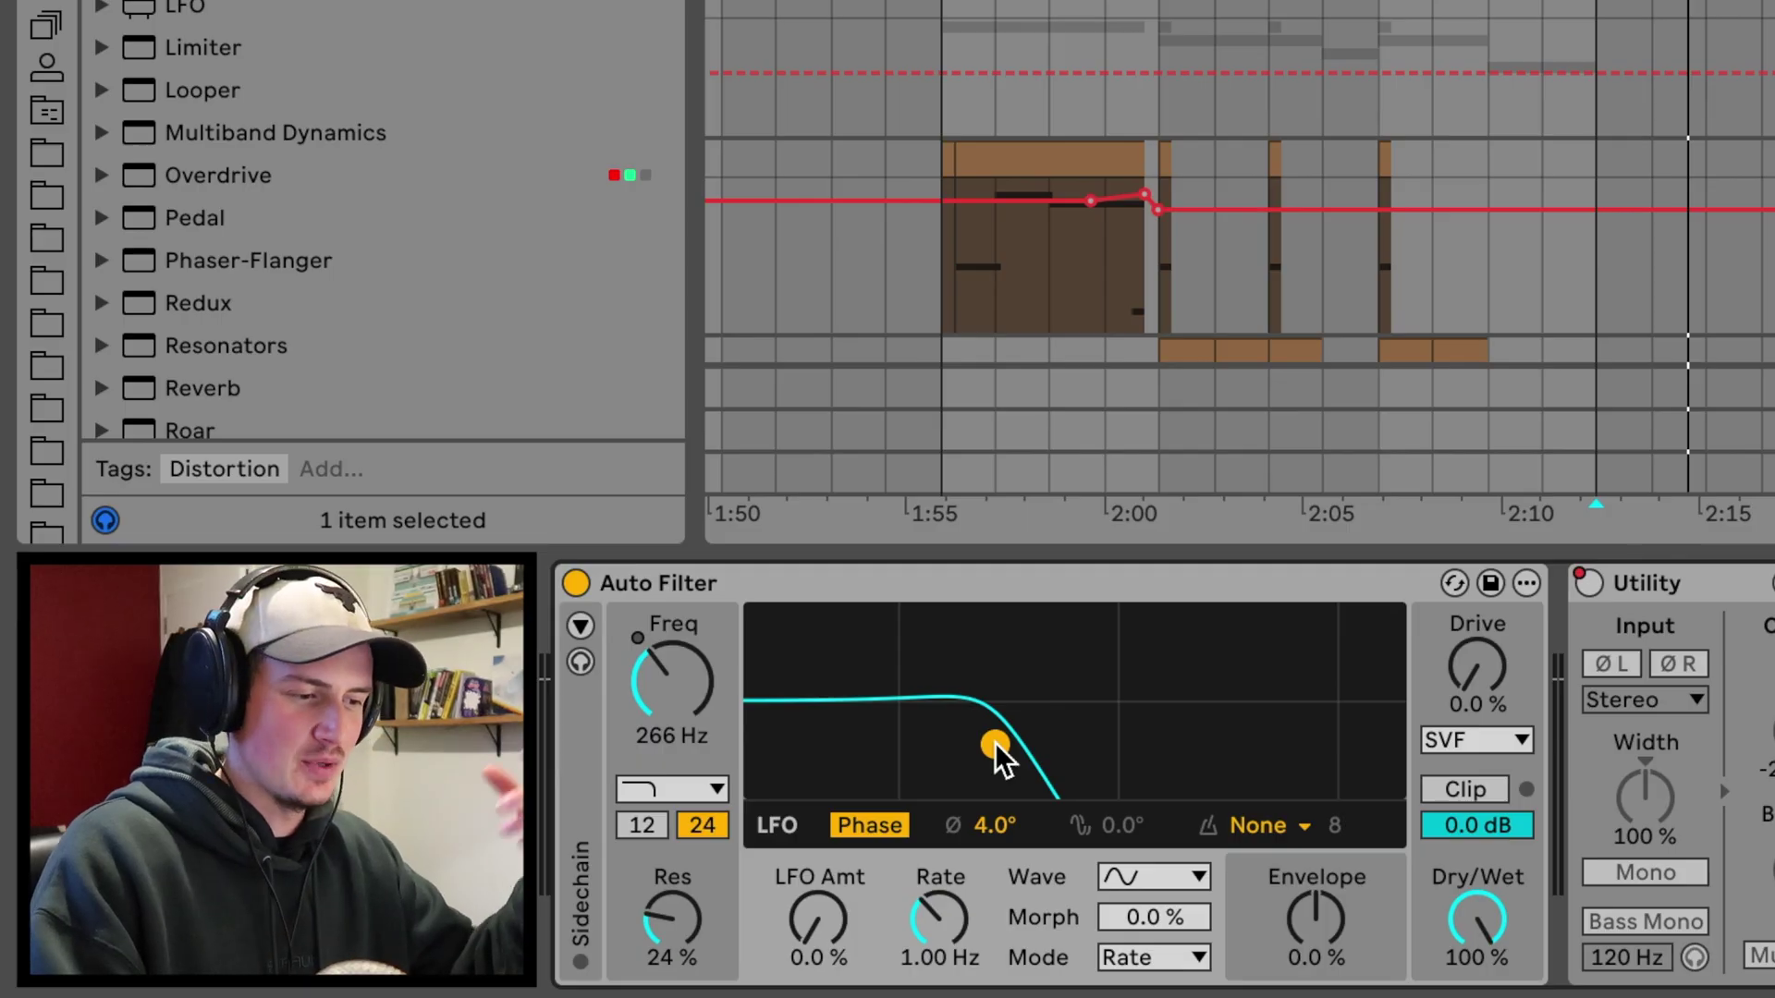
key(space)
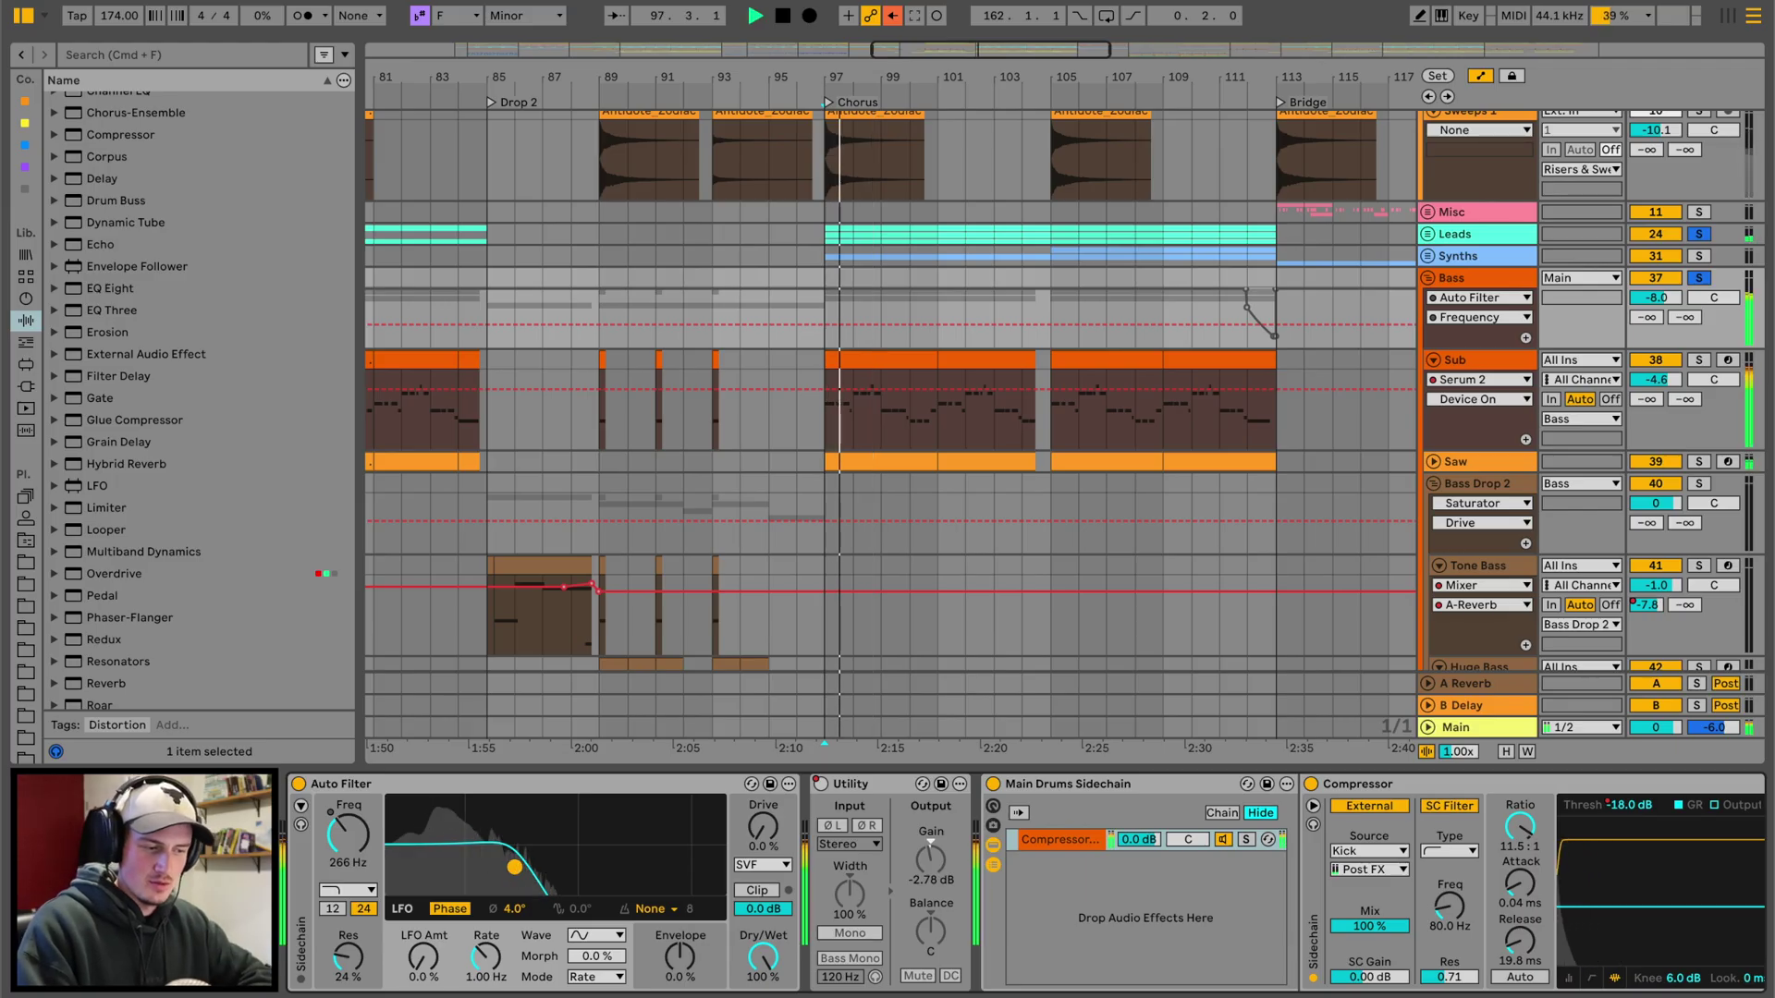
Raise the Bass group's Auto Filter Frequency to about 858 Hz, play the Chorus, and keep opening the filter during playback.
key(space)
drag(518, 868, 573, 873)
key(space)
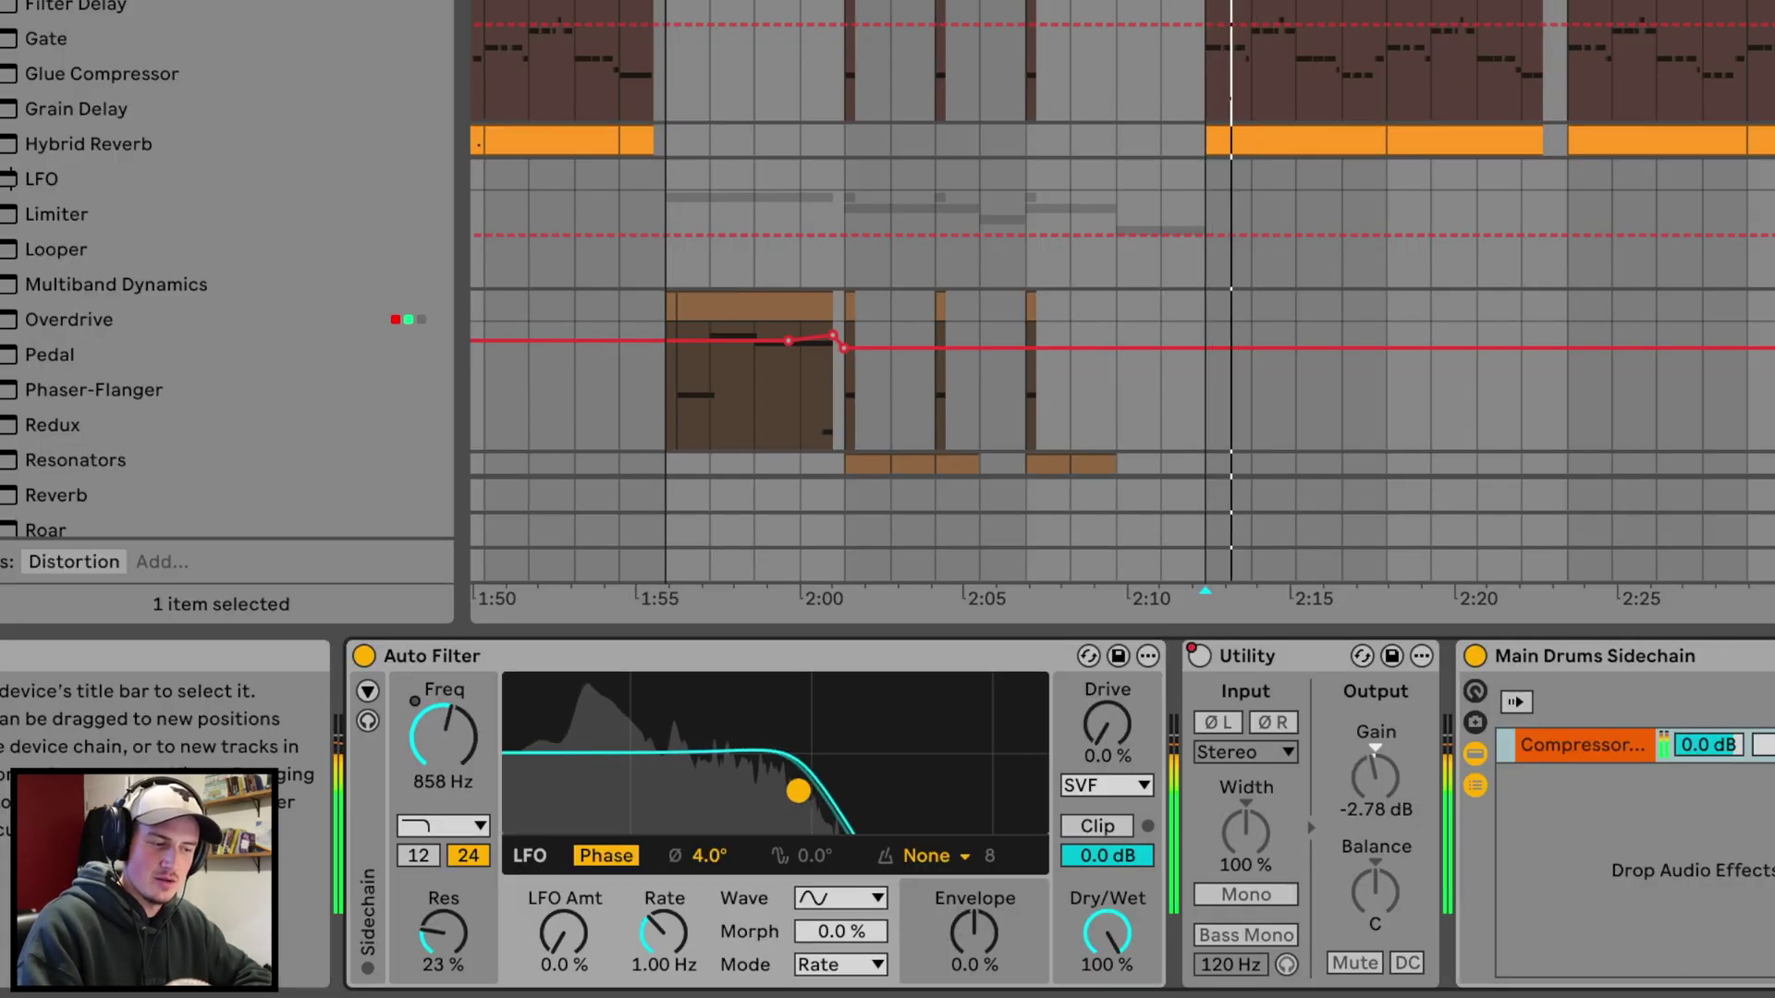
drag(798, 790, 963, 762)
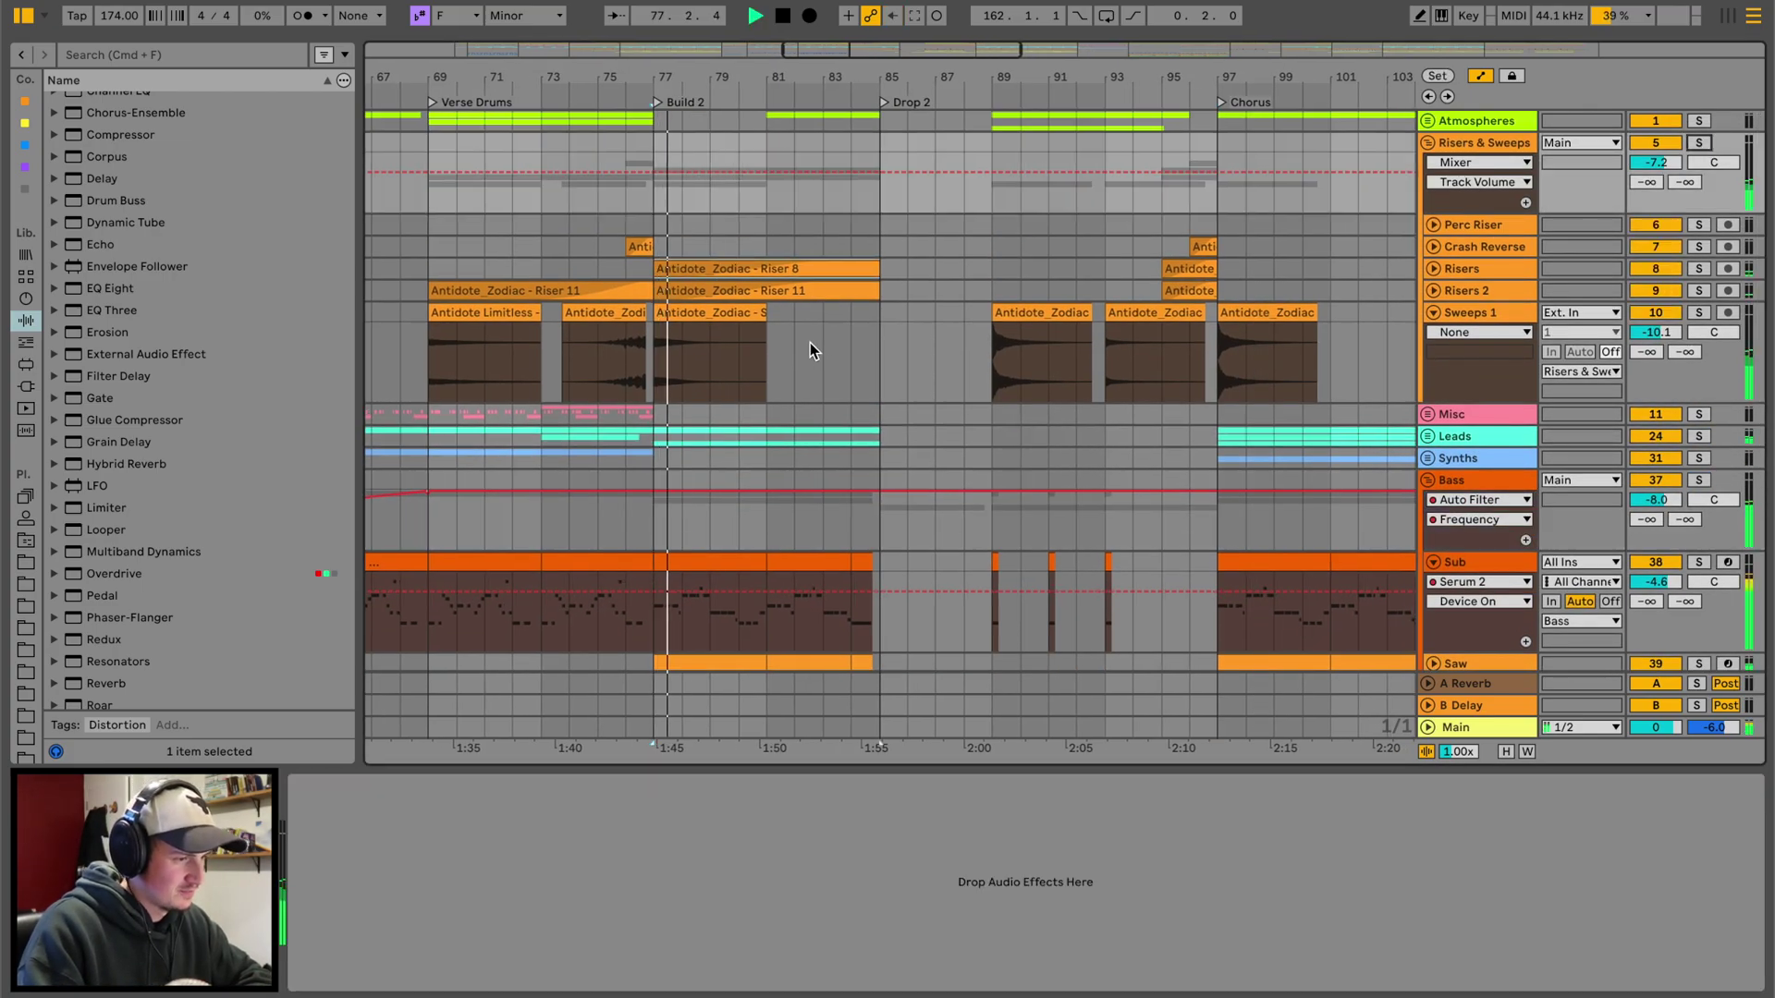
Select the Riser 11 clip in Build 2 and unfold the Risers 2 and Risers tracks to show their waveforms.
click(834, 290)
click(1434, 290)
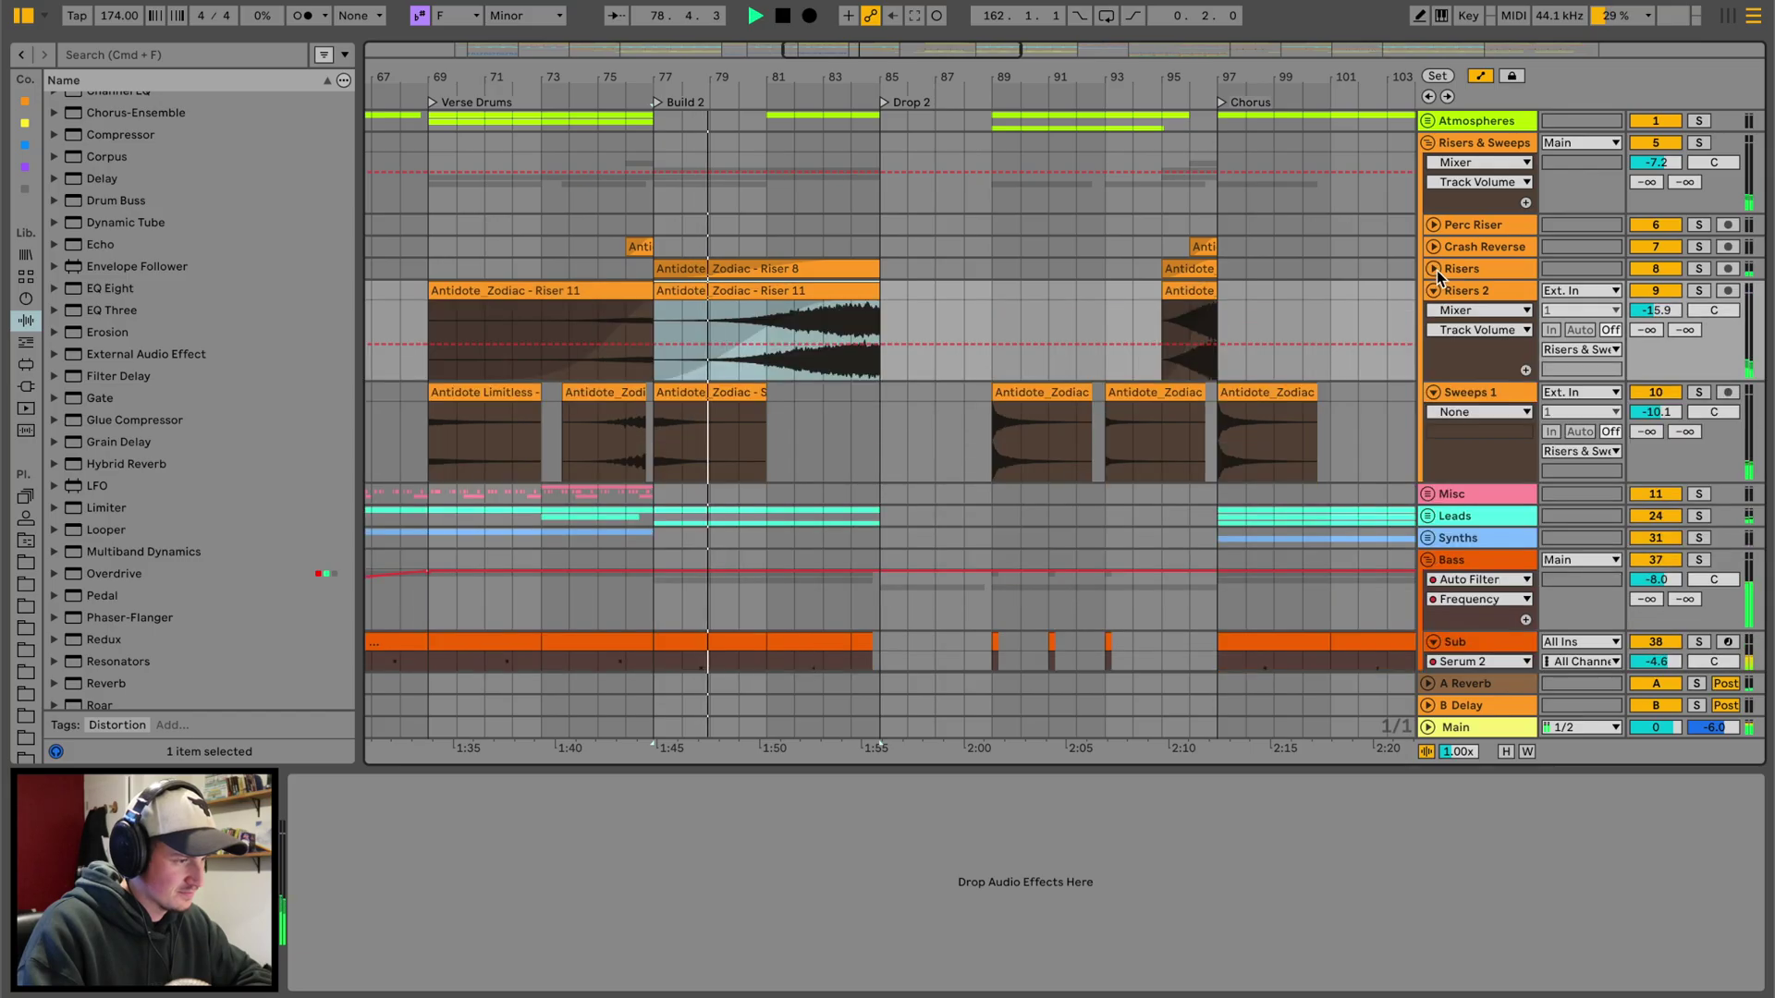
click(1434, 268)
scroll(1294, 270, down, 2)
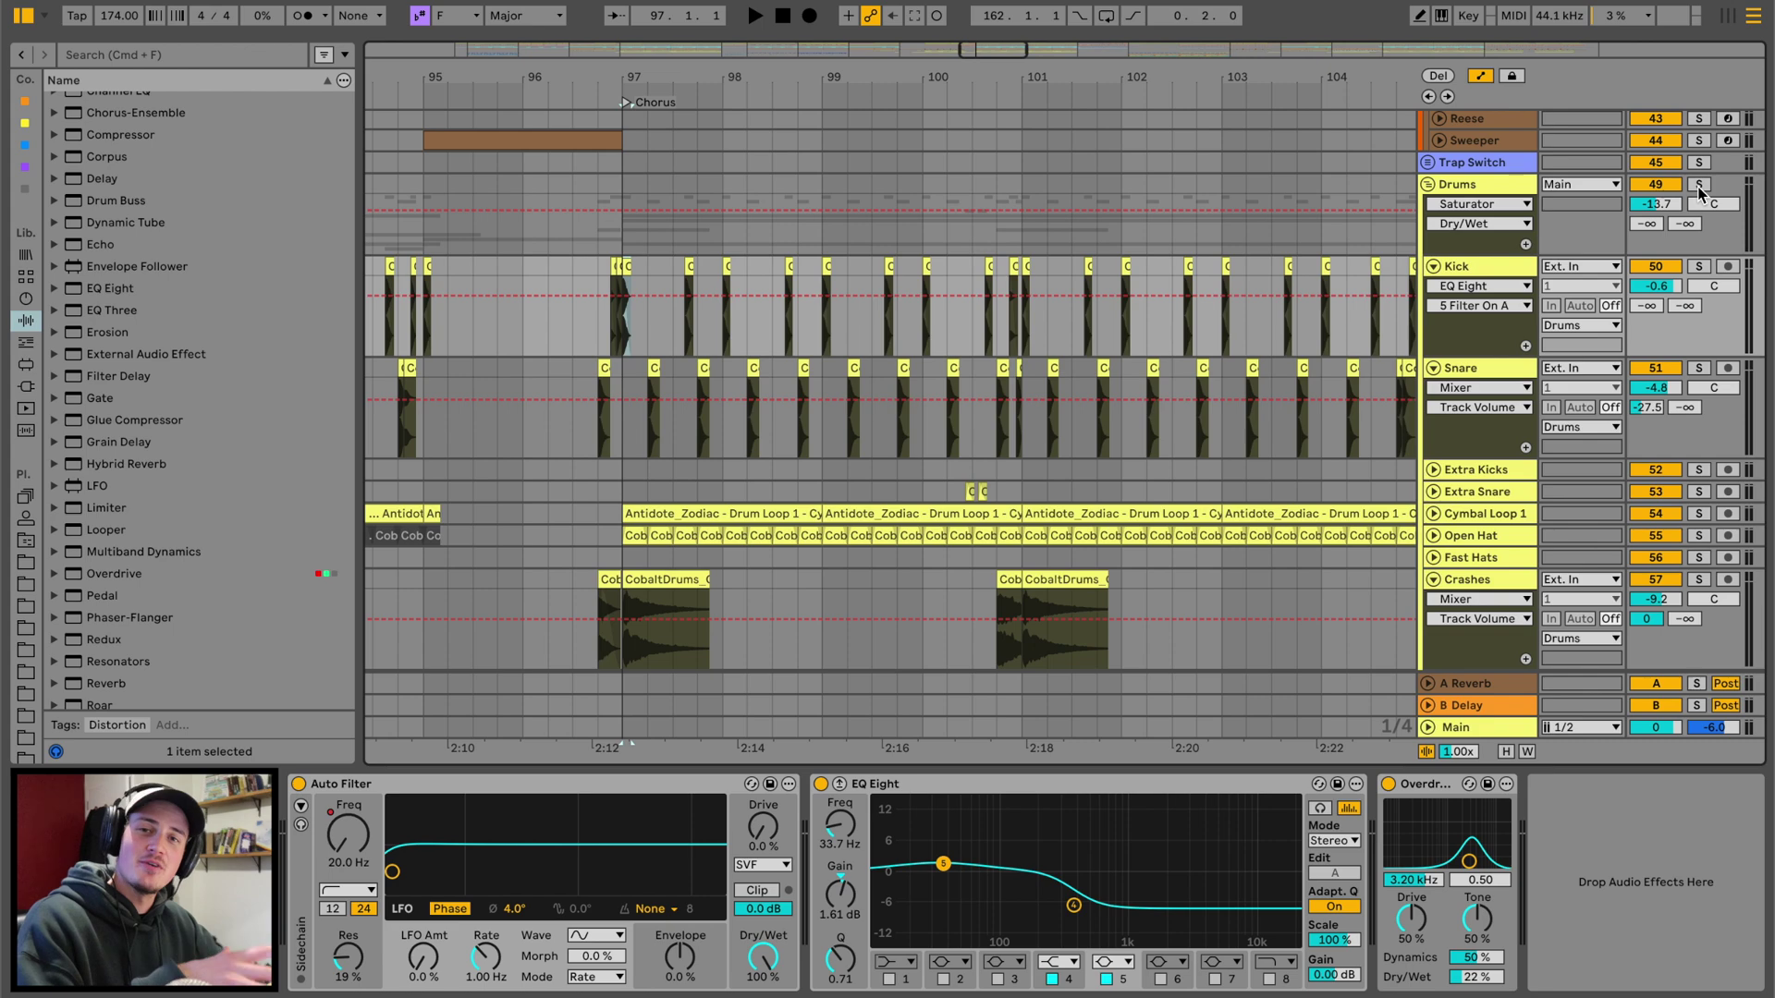
Solo the Drums group and play the Chorus drums from bar 97.
click(1699, 184)
key(space)
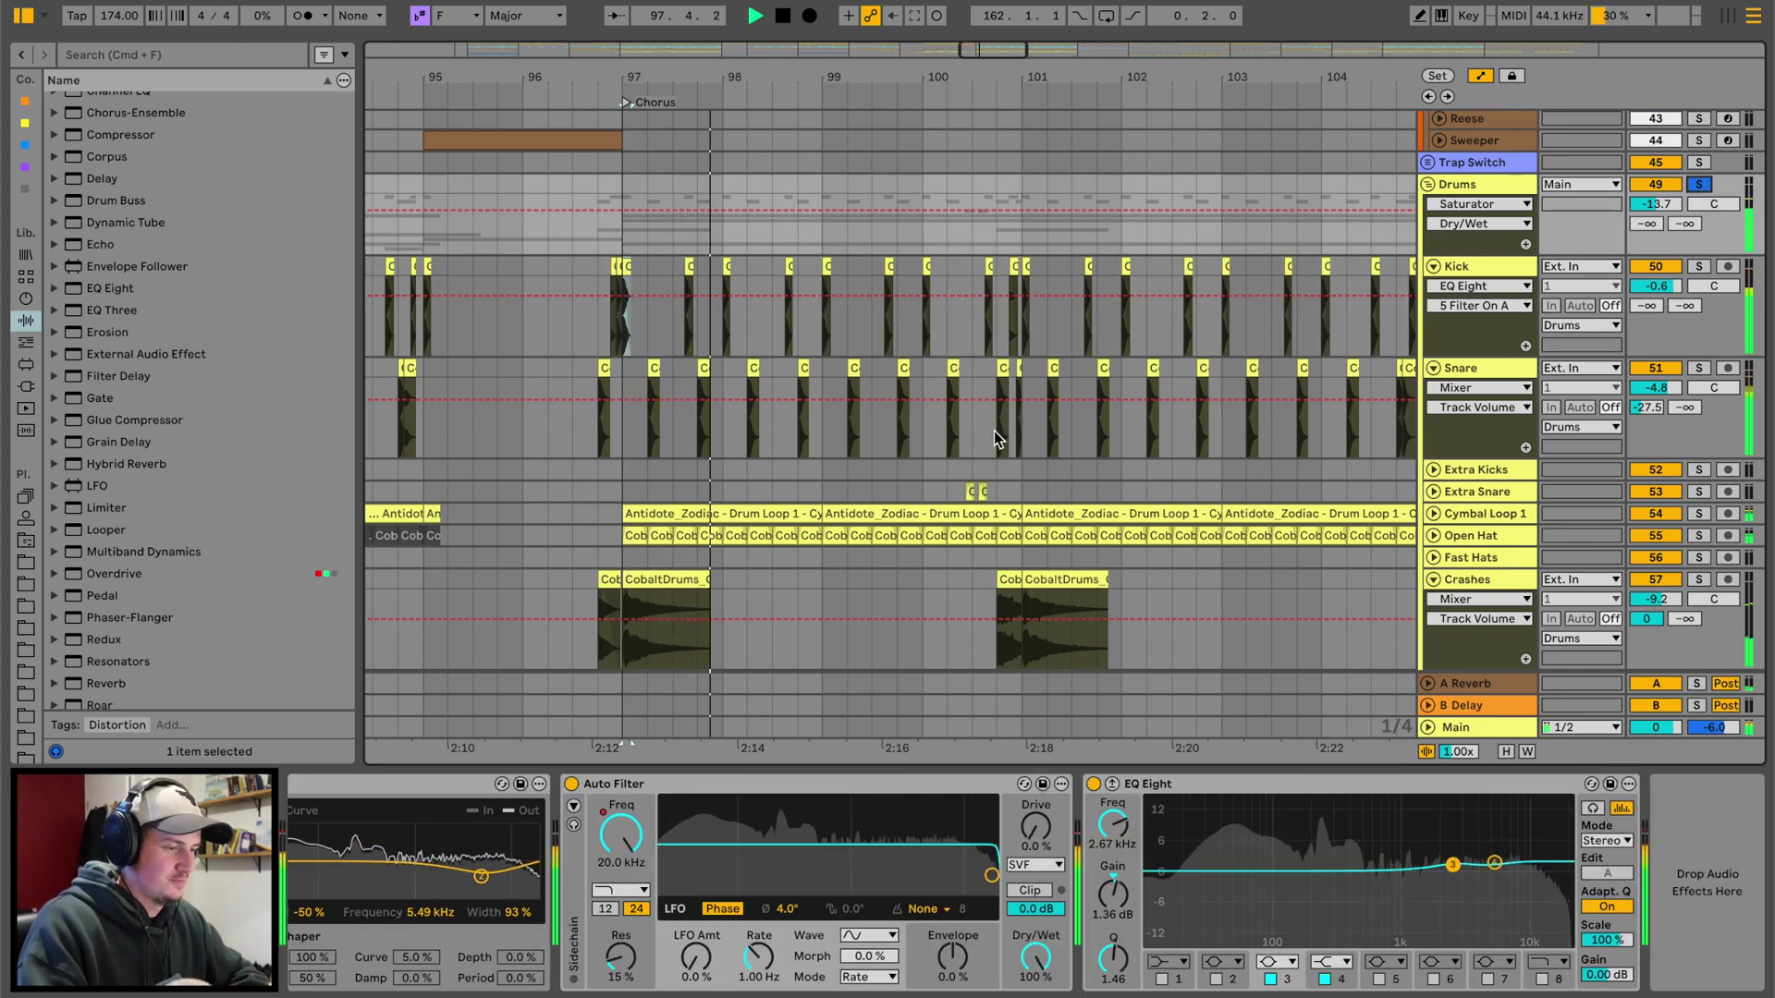
scroll(995, 430, down, 3)
drag(952, 79, 955, 71)
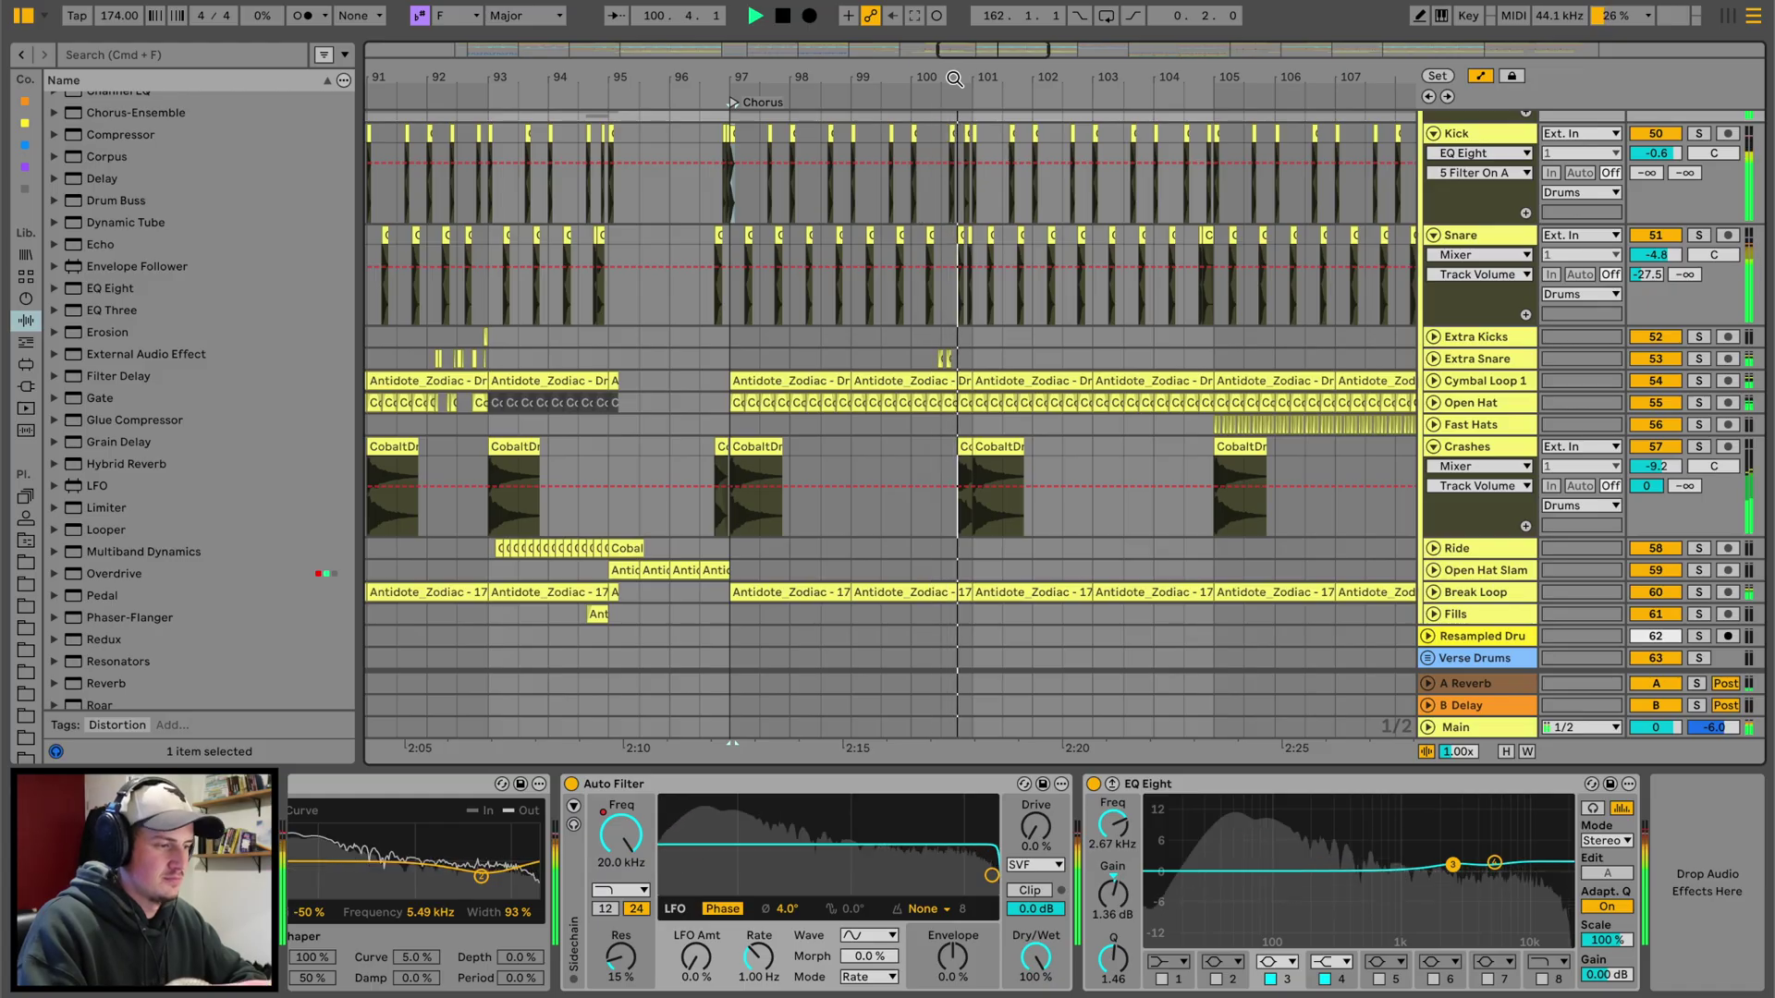
key(space)
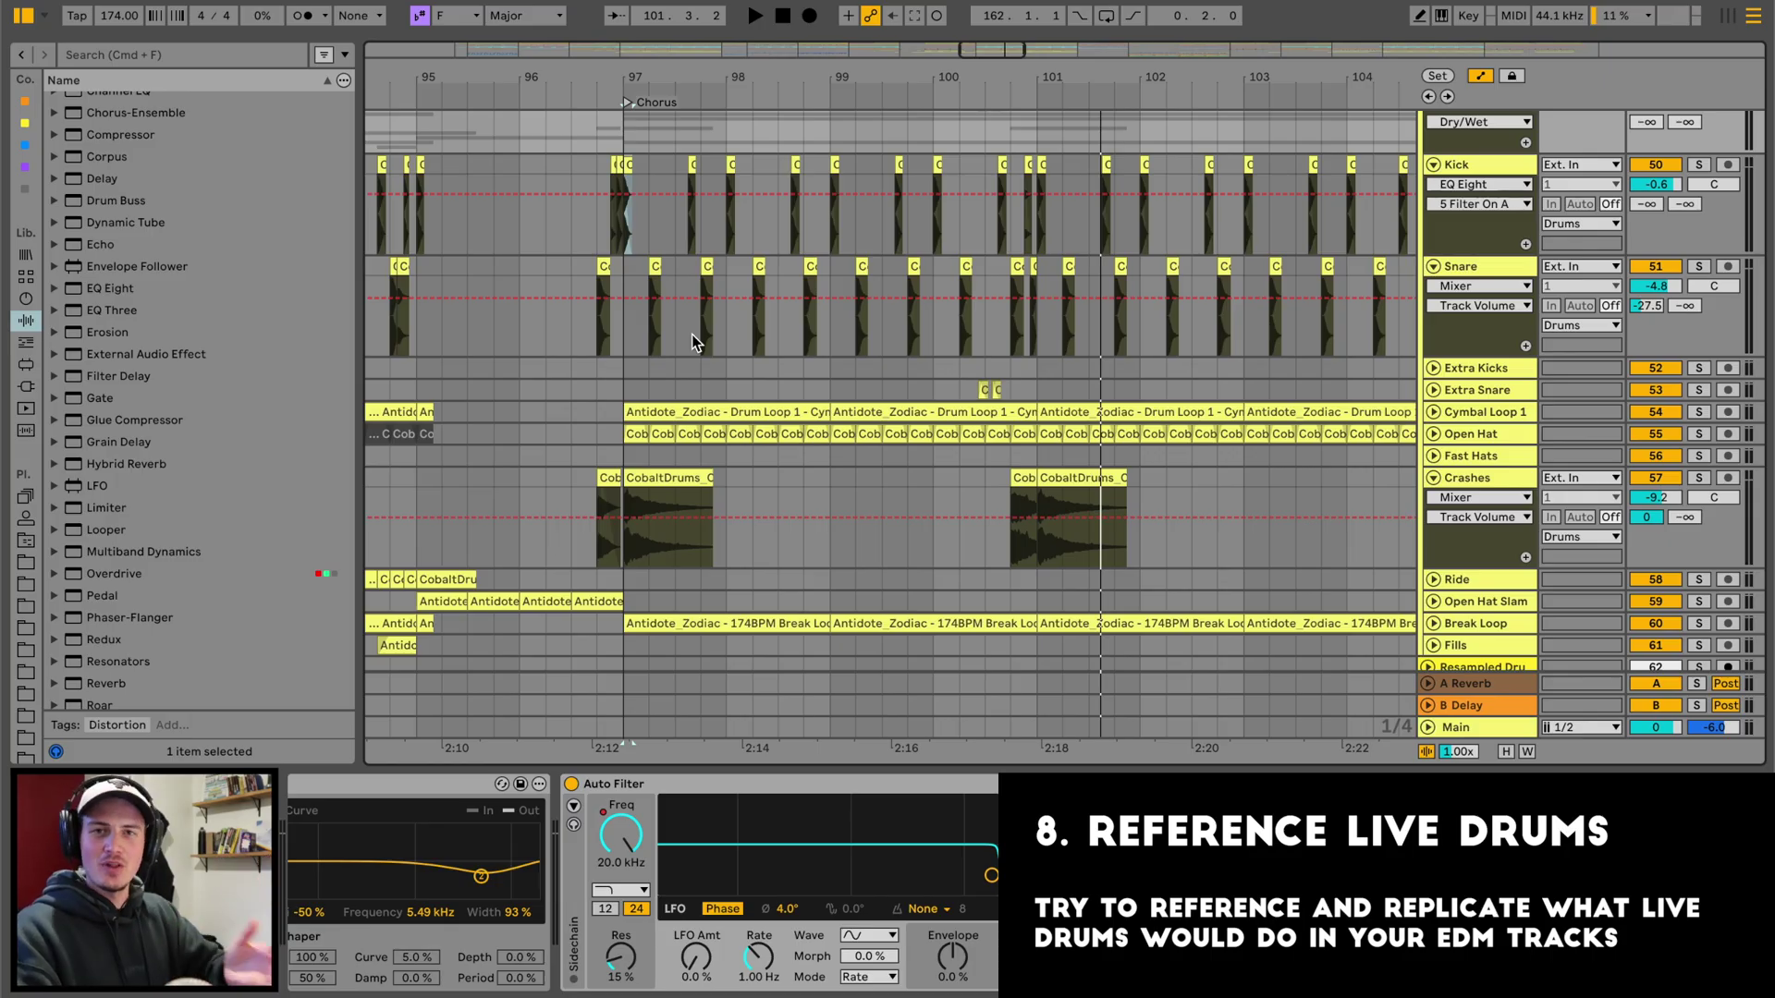
Select the crash clip at bar 97, play the Chorus drums from there, and turn off the Open Hat track's solo.
scroll(460, 333, down, 2)
click(679, 388)
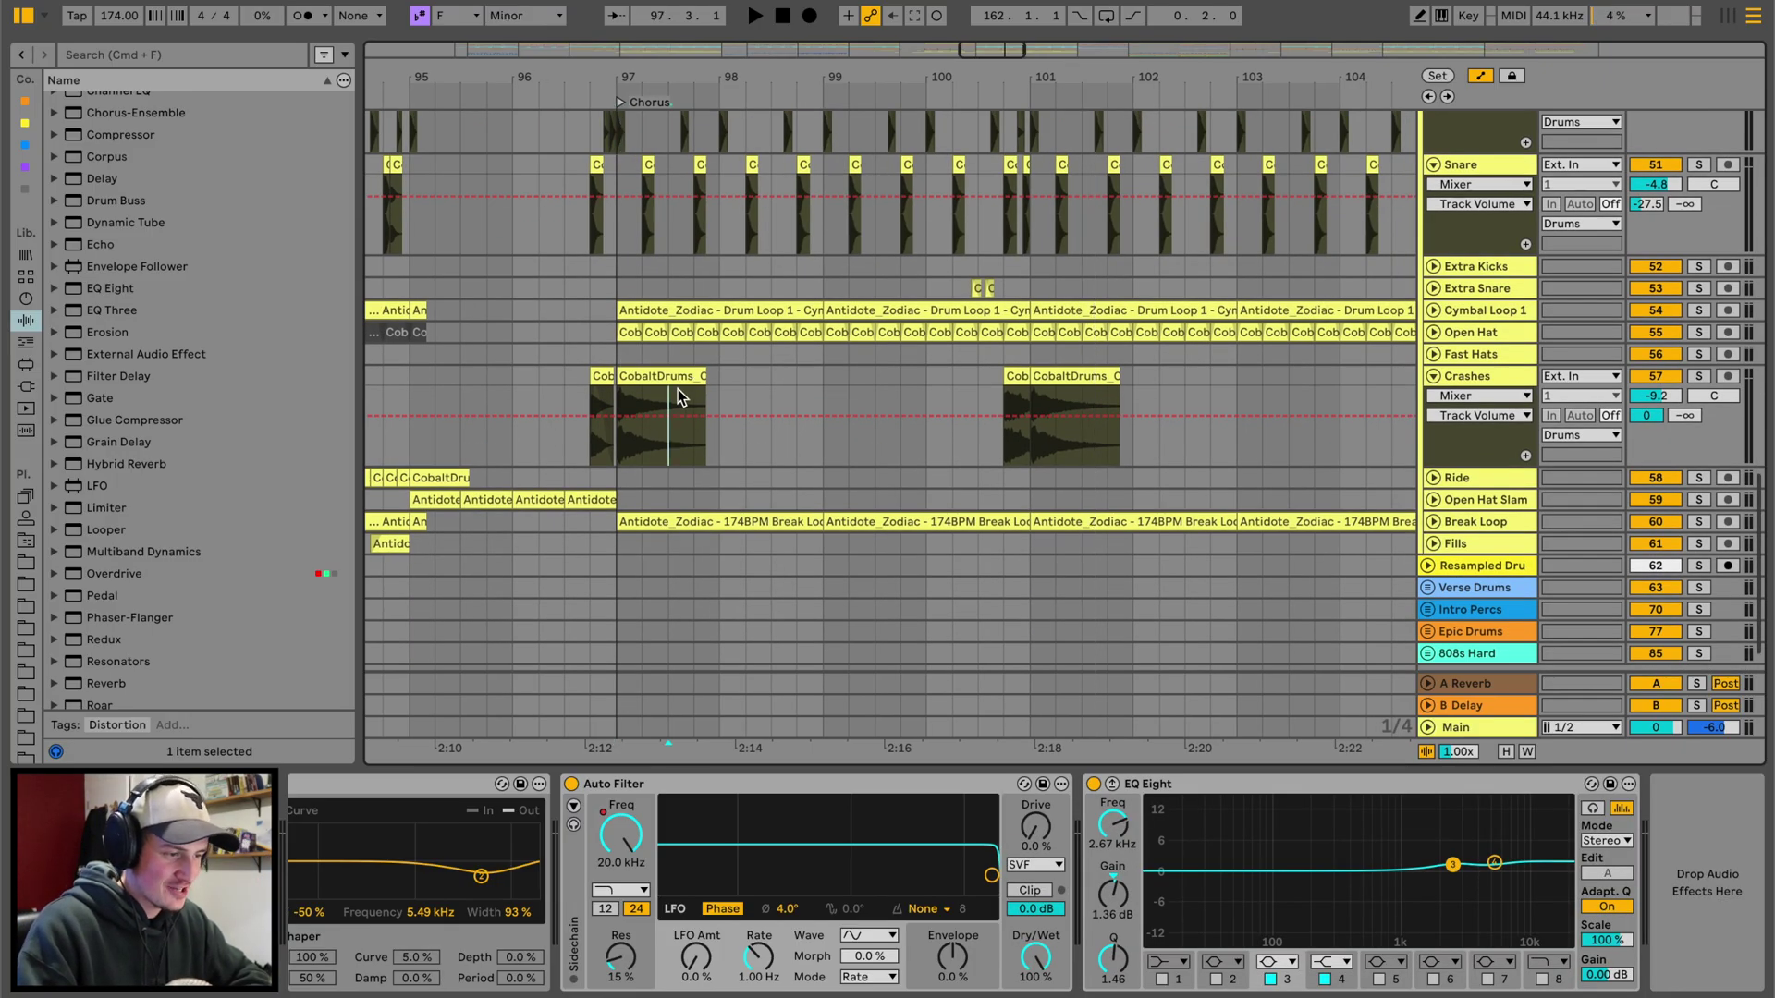
click(676, 375)
scroll(676, 373, up, 2)
key(space)
key(space)
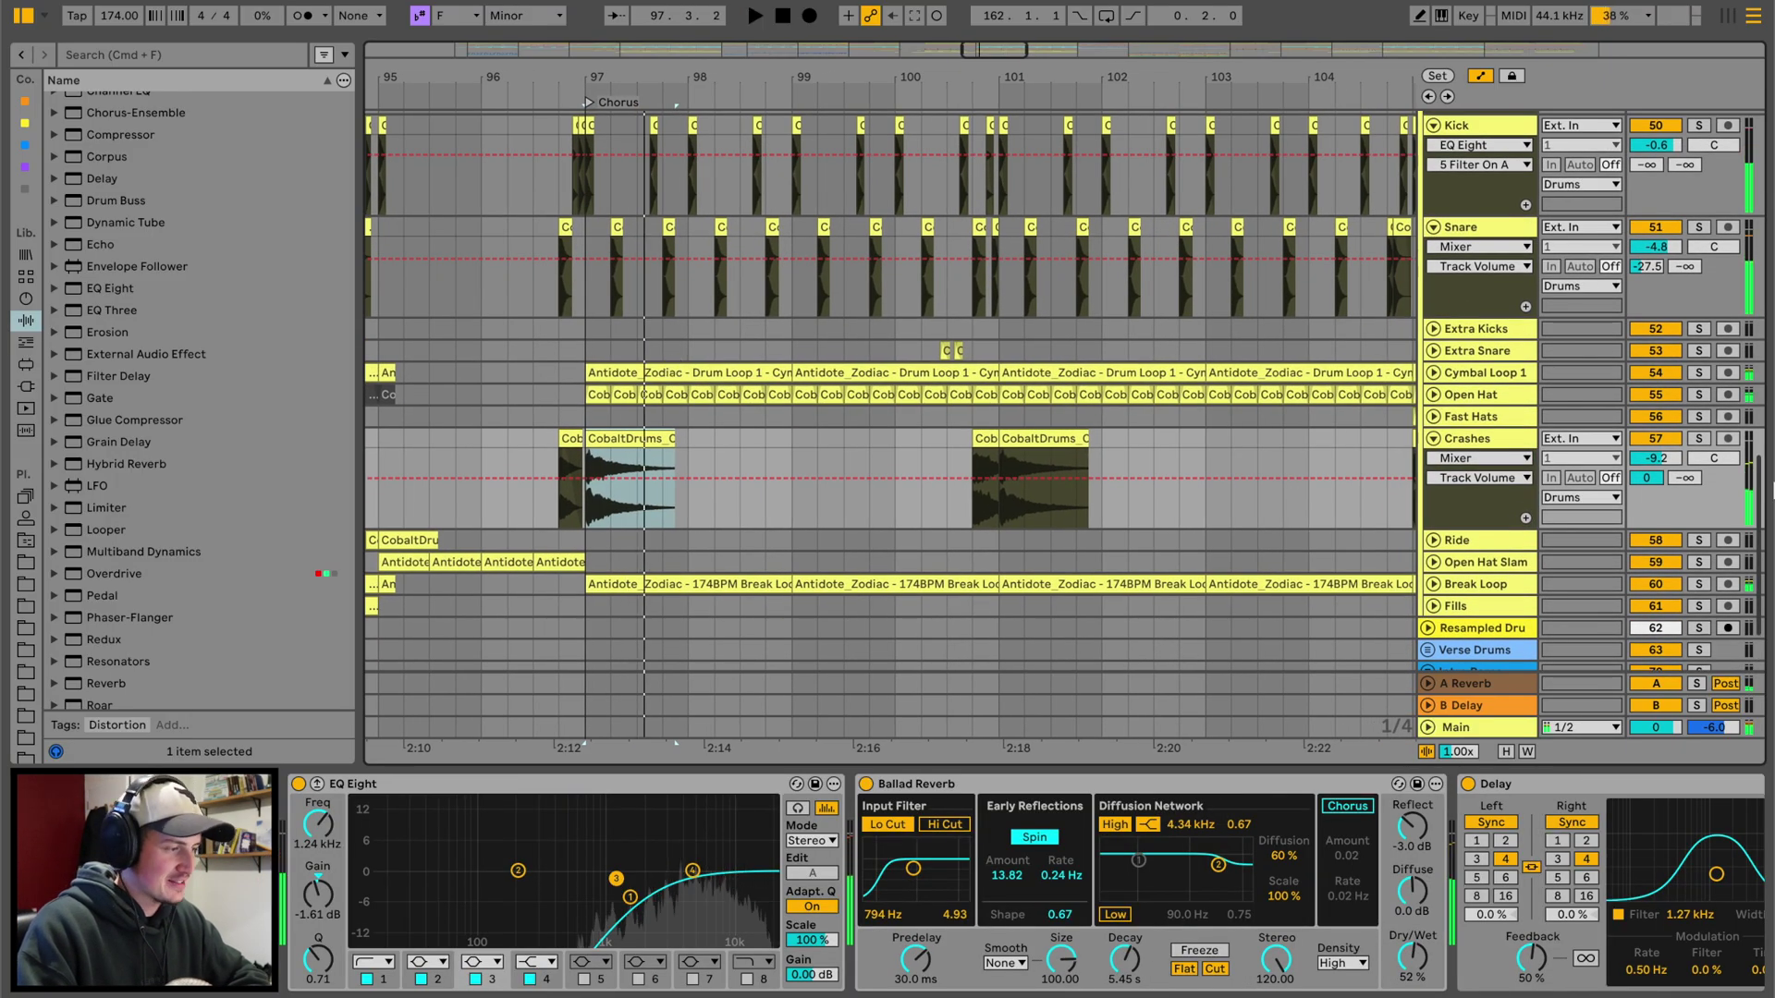
key(space)
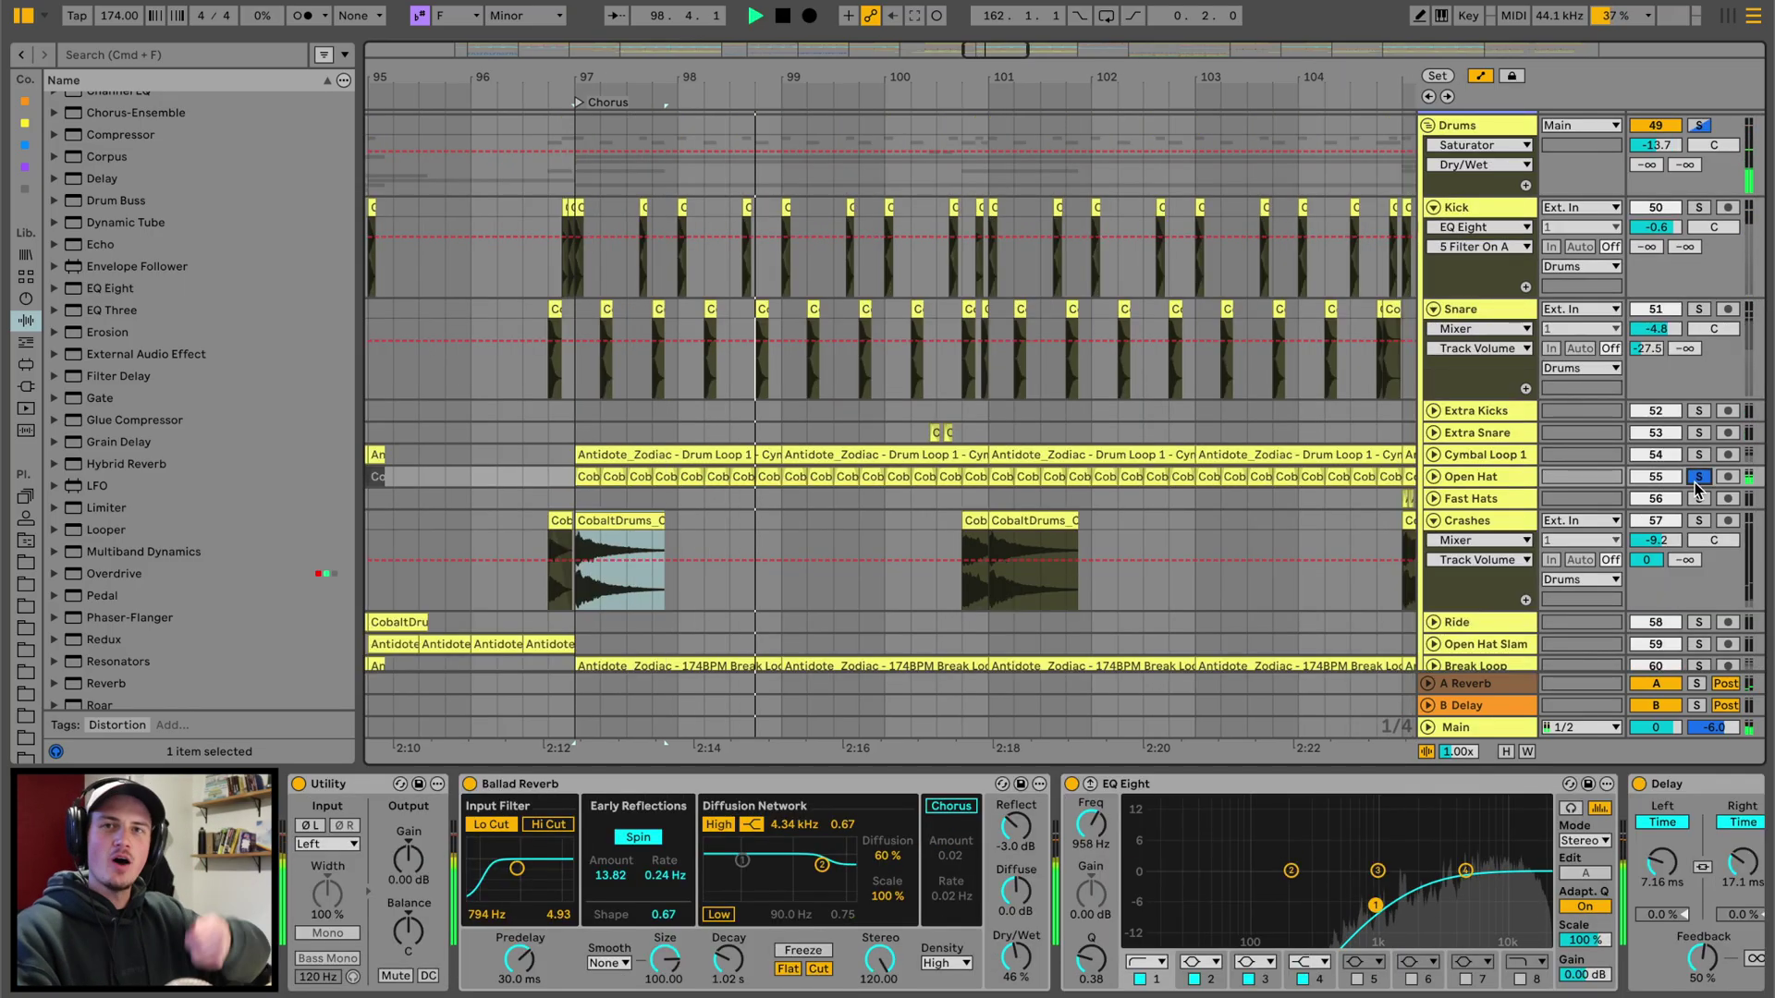
click(1698, 478)
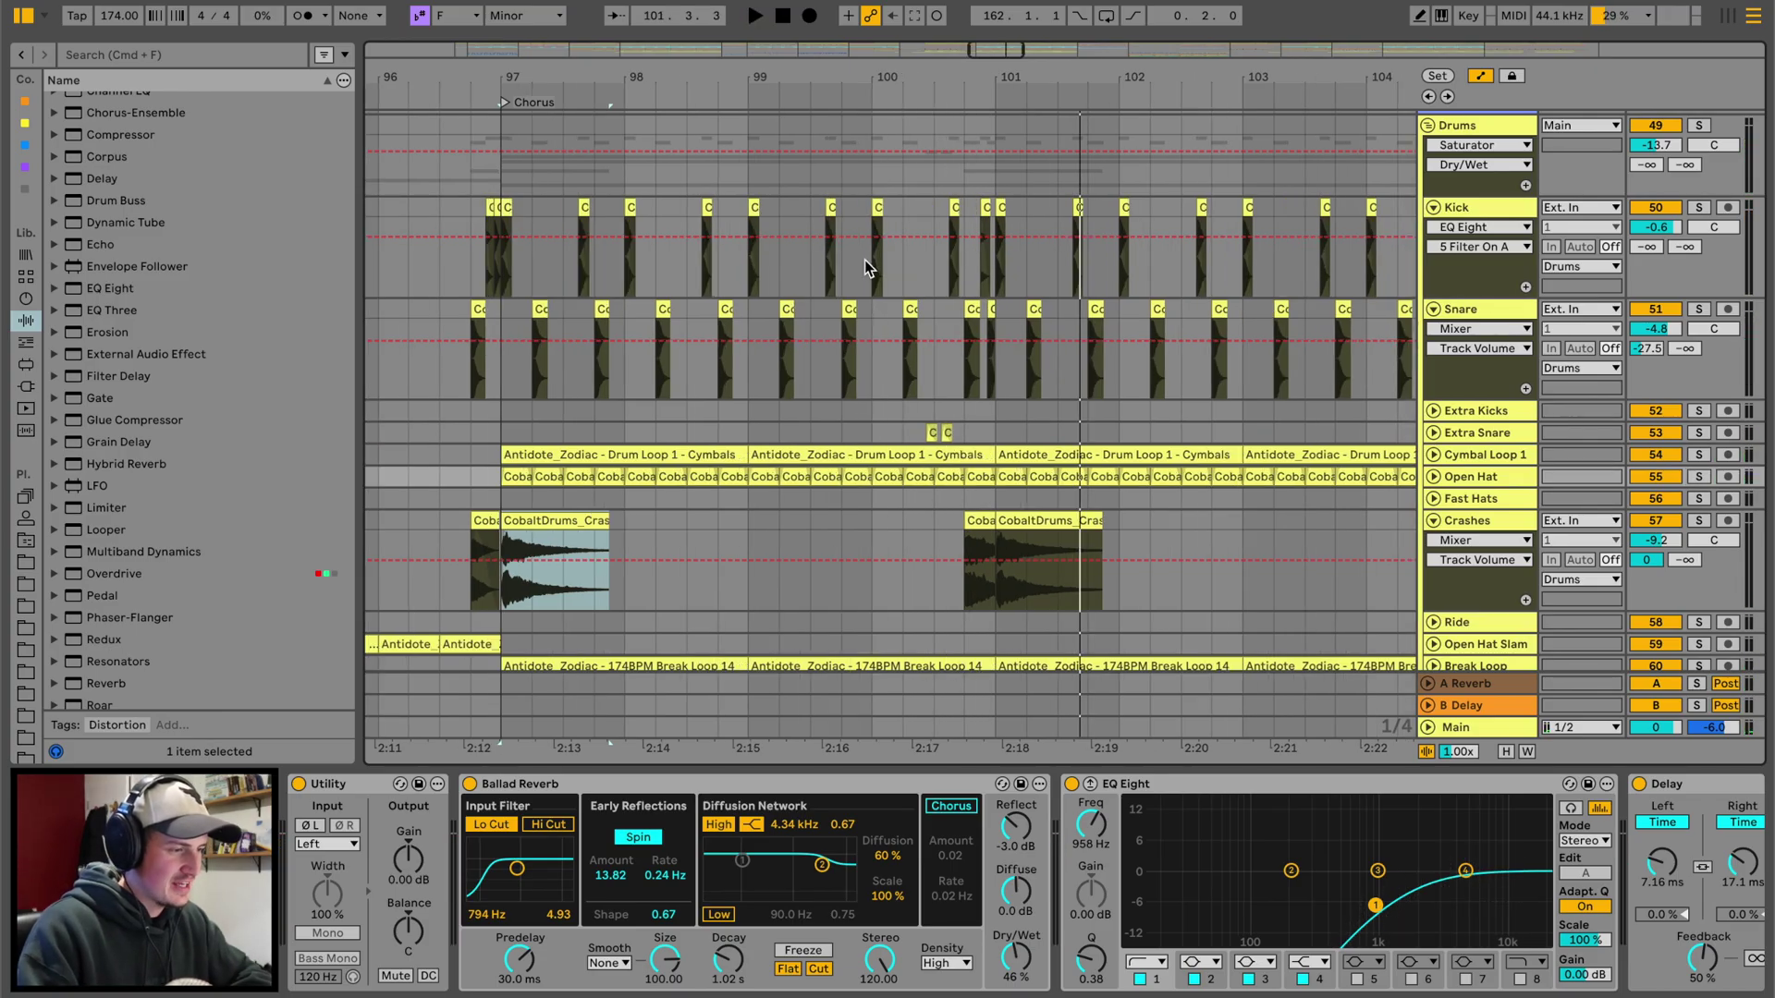
Play the Chorus drums through the Extra Snare hits before bar 101, and set the playback start in bar 96.
scroll(867, 268, up, 3)
click(836, 227)
key(space)
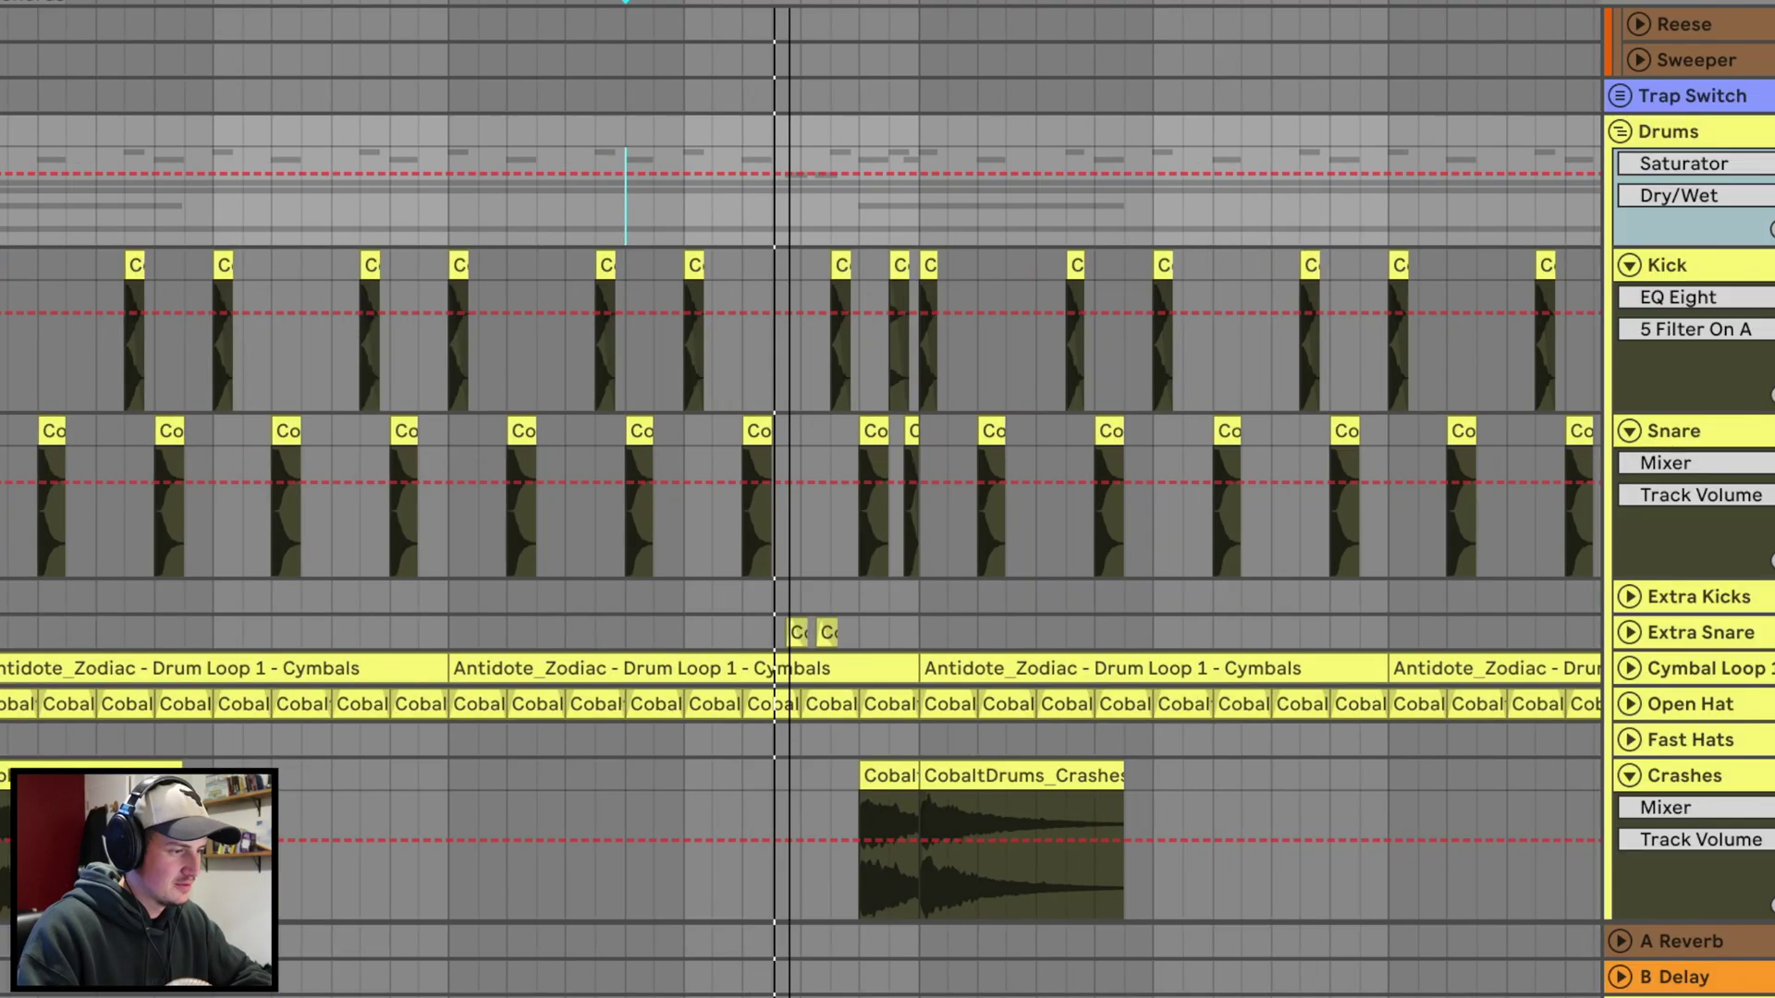
mouse_move(916, 68)
mouse_down()
mouse_move(916, 104)
mouse_move(916, 57)
mouse_up()
key(space)
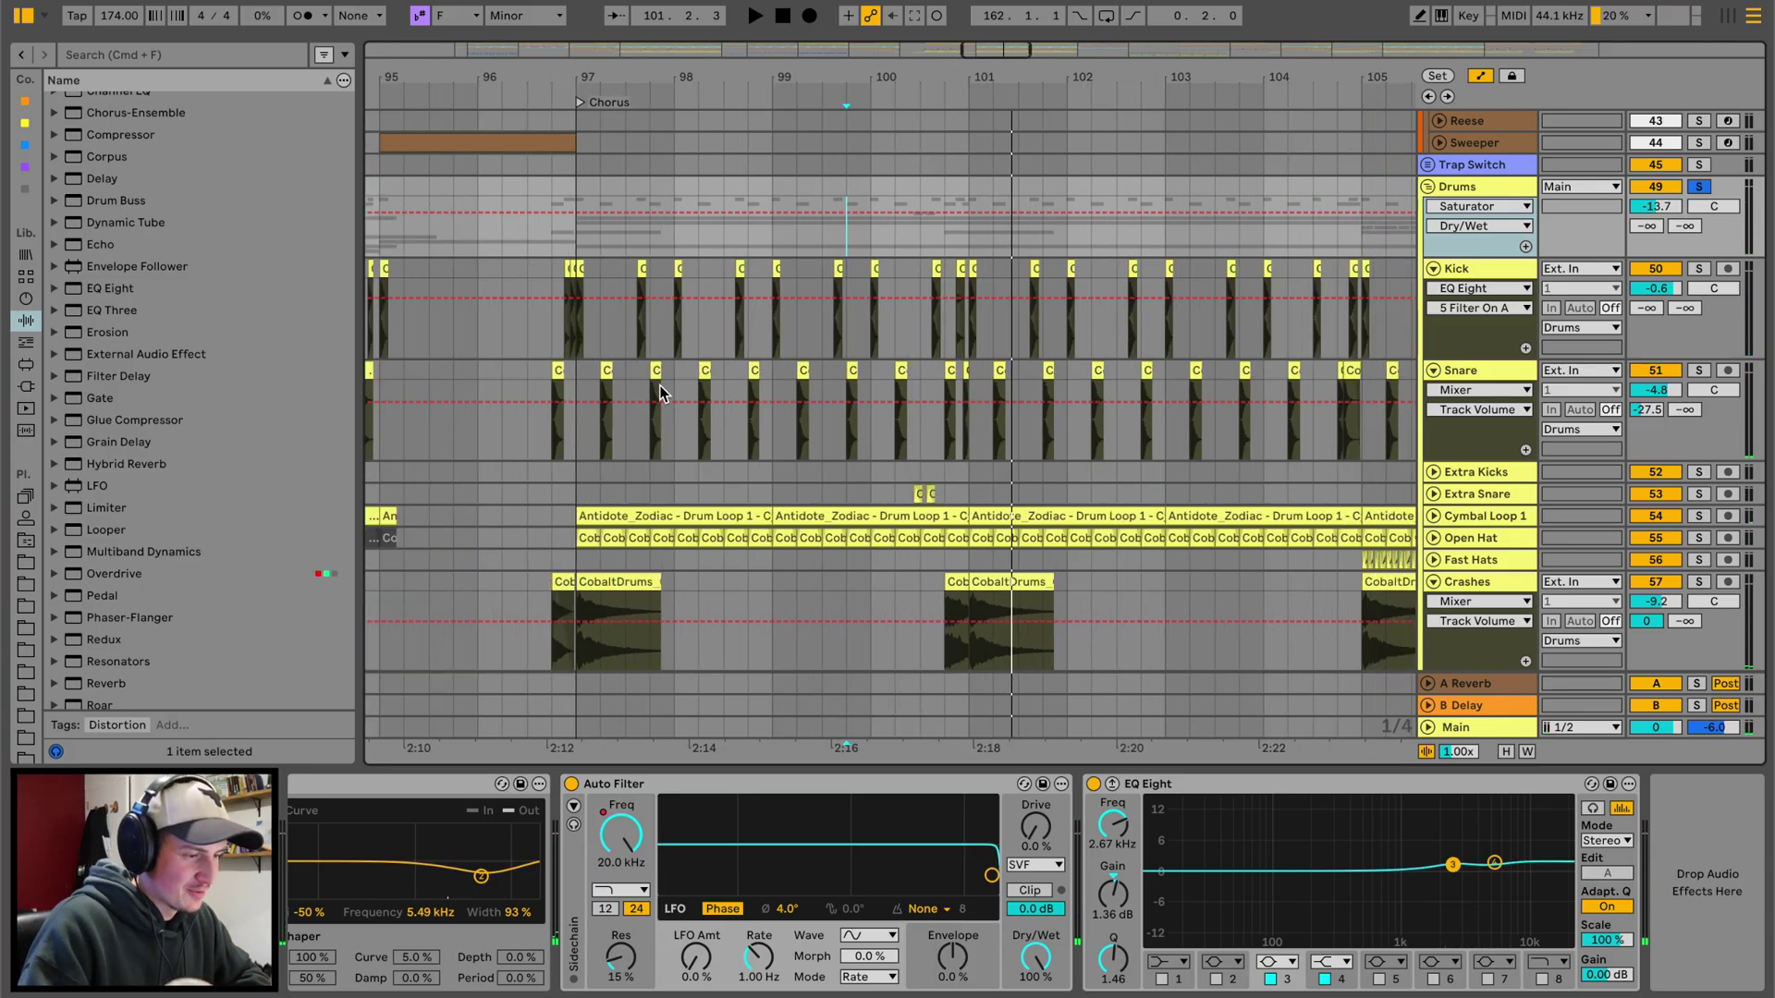
scroll(680, 435, left, 4)
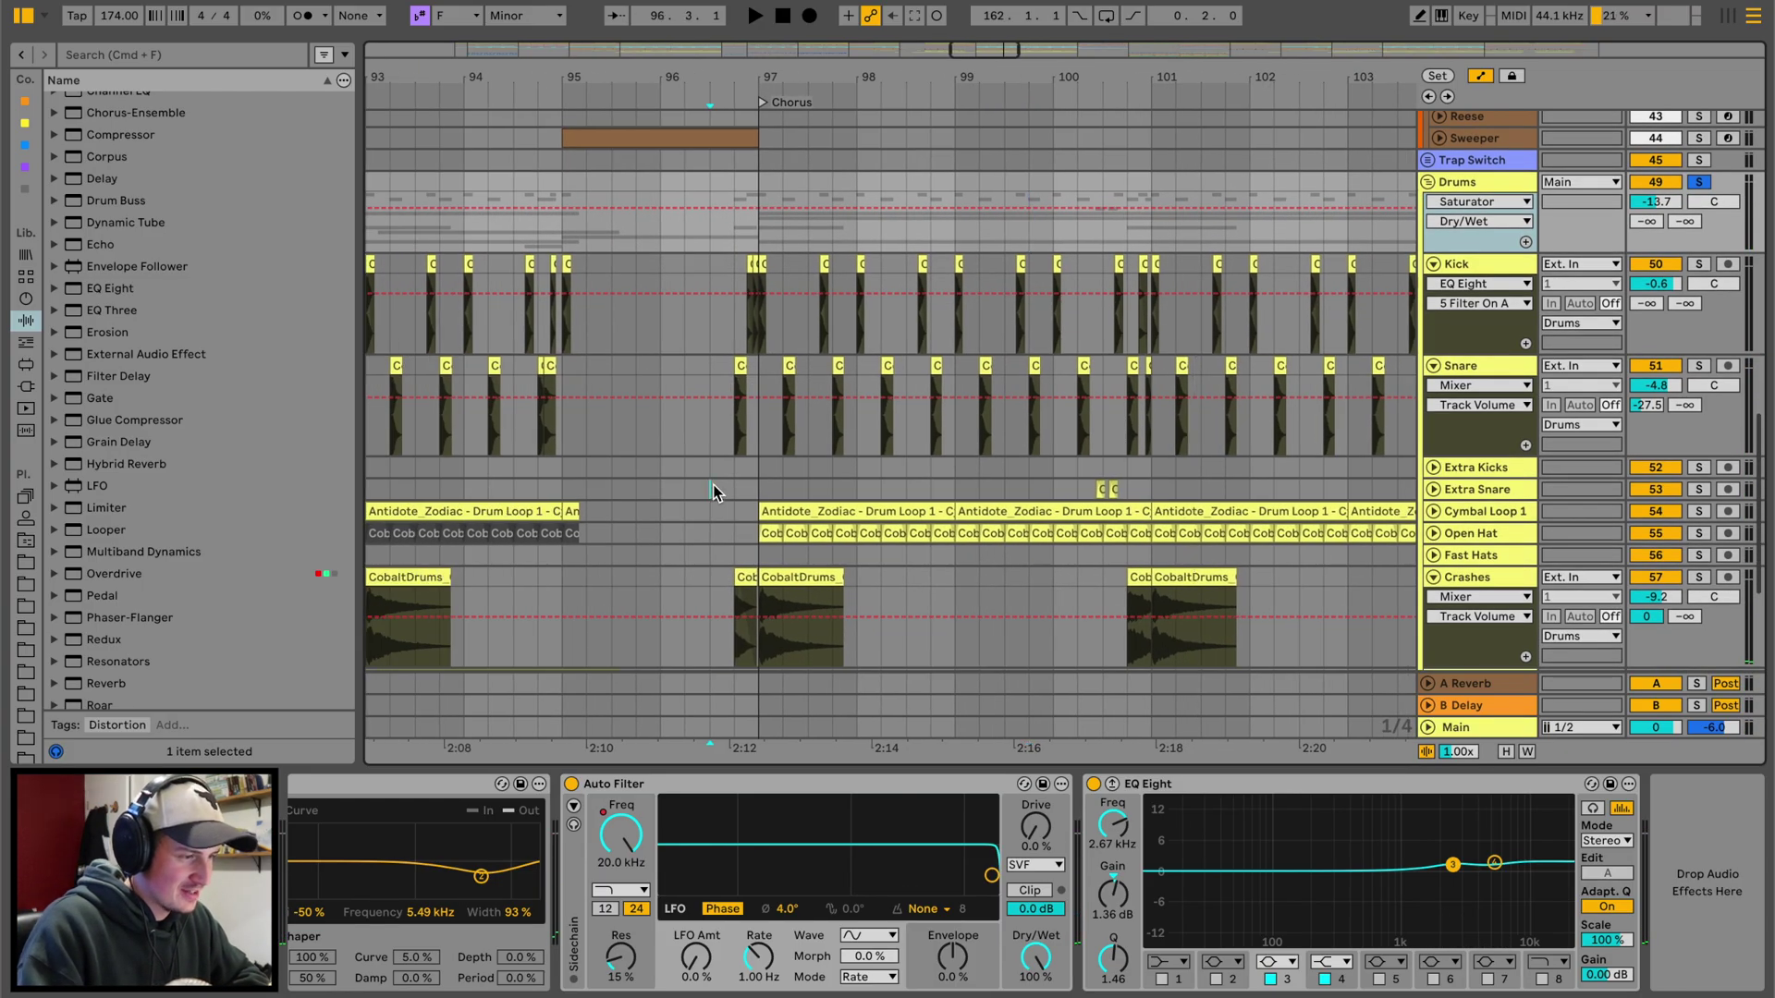
click(713, 485)
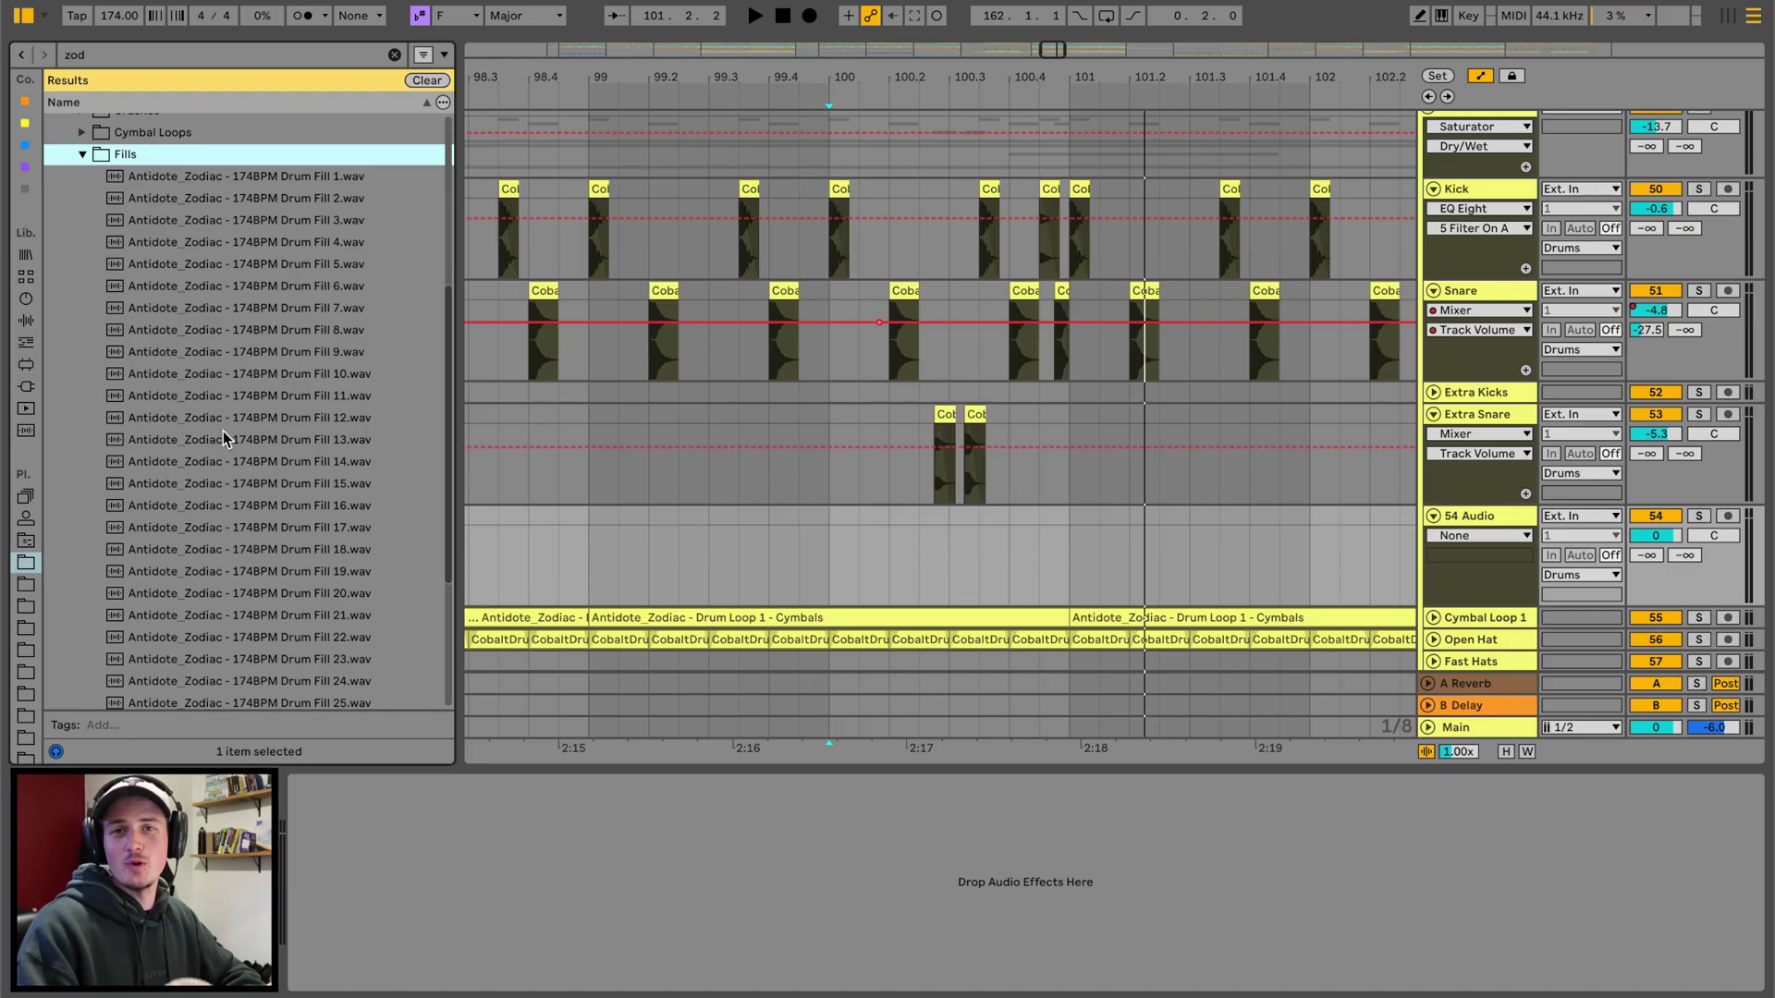
Place Antidote_Zodiac - 174BPM Drum Fill 15 at bar 100 on audio track 54 and delete the overlapping Kick, Snare and Extra Snare clips.
click(212, 463)
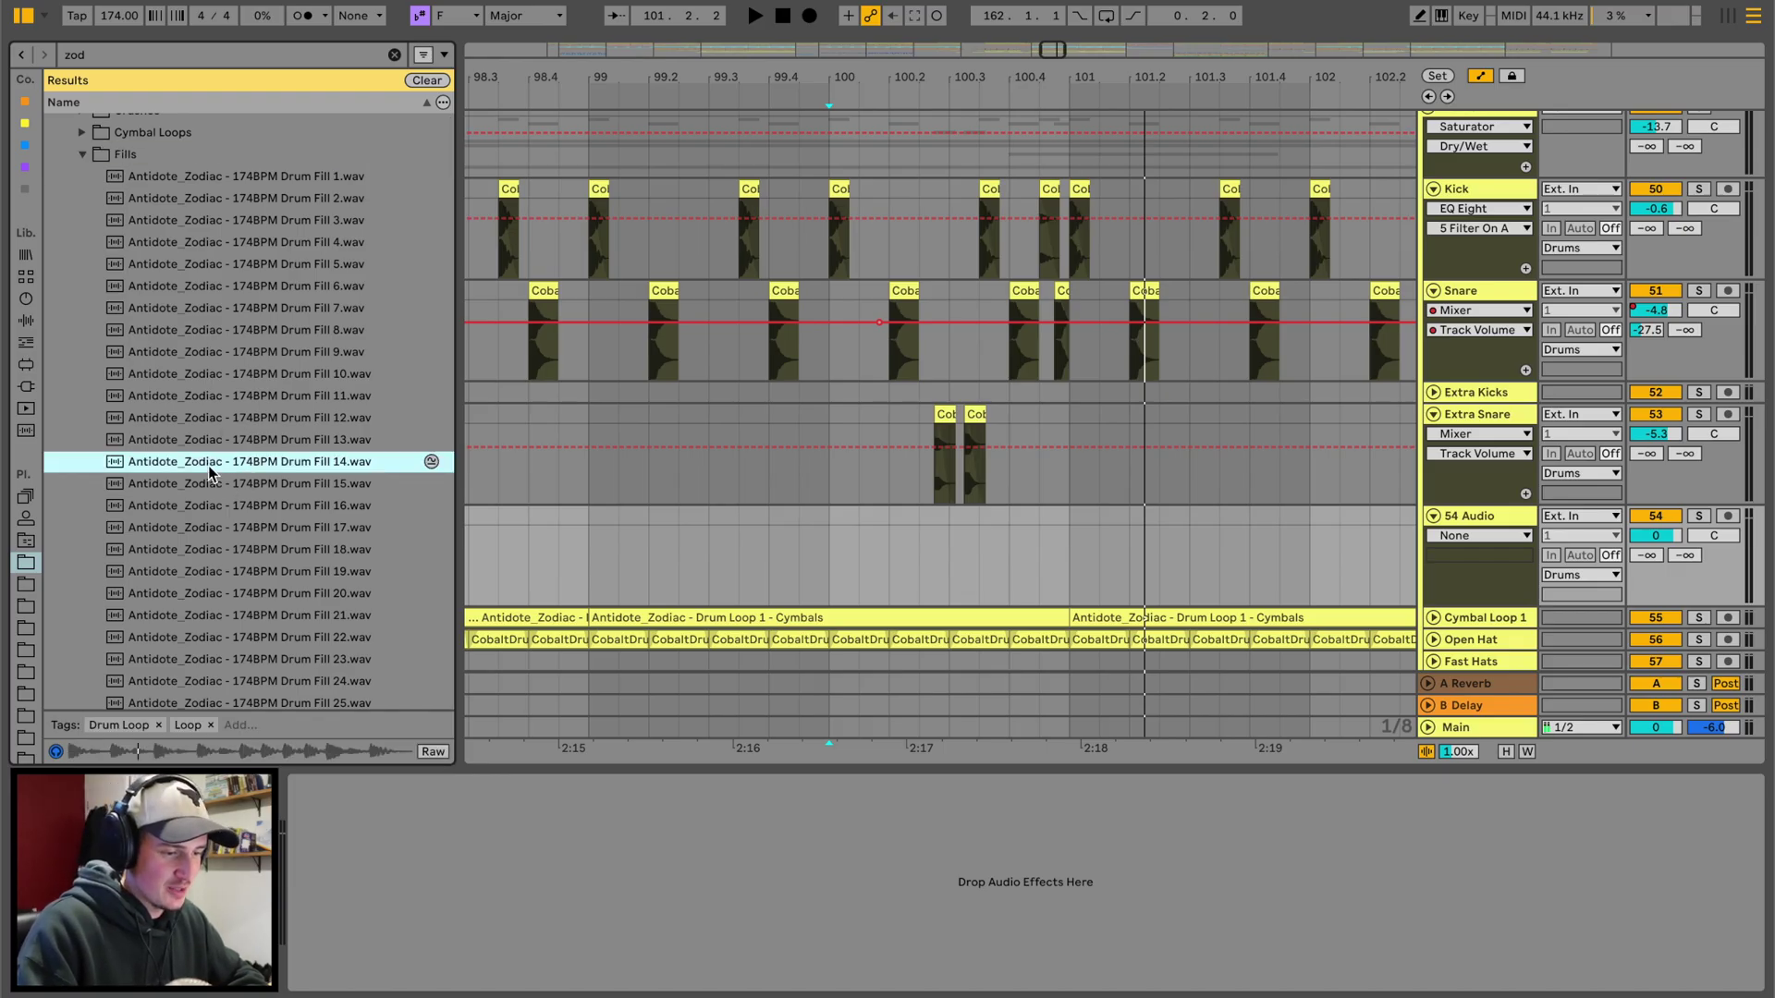
click(213, 485)
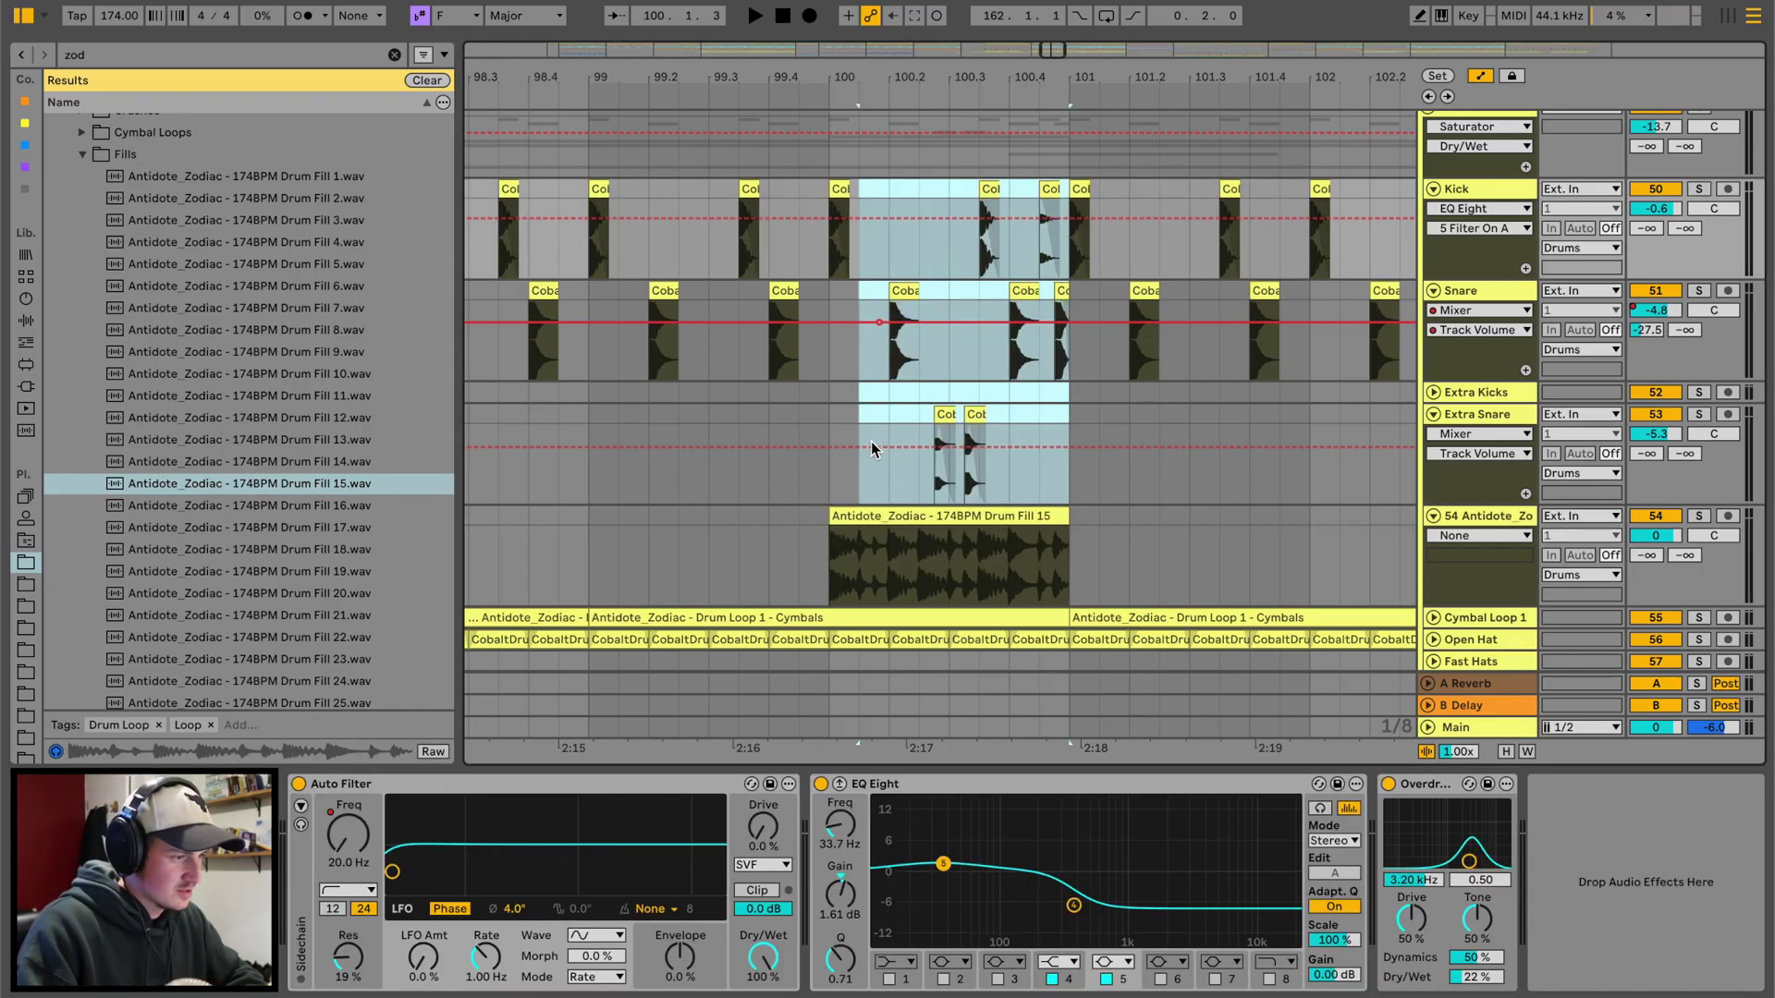
key(Delete)
Play the drum fill section from bar 98.4 and lower the fill track's volume slightly.
click(560, 413)
key(space)
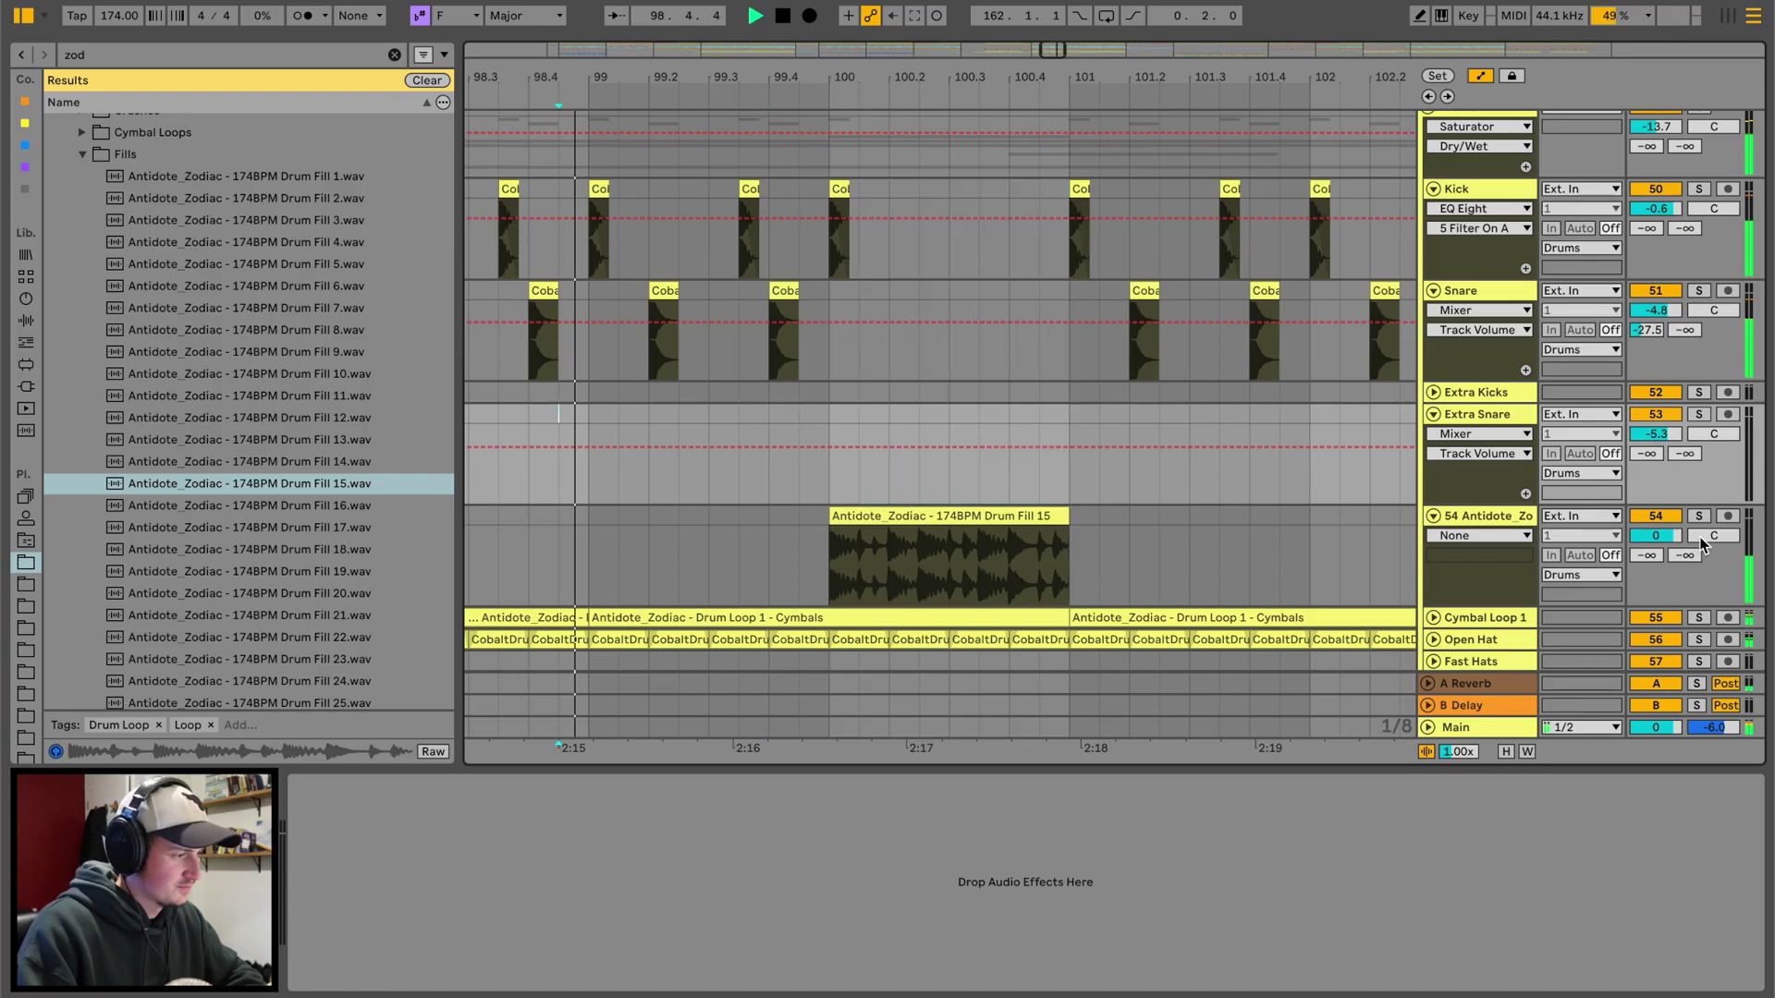
drag(1661, 536, 1661, 543)
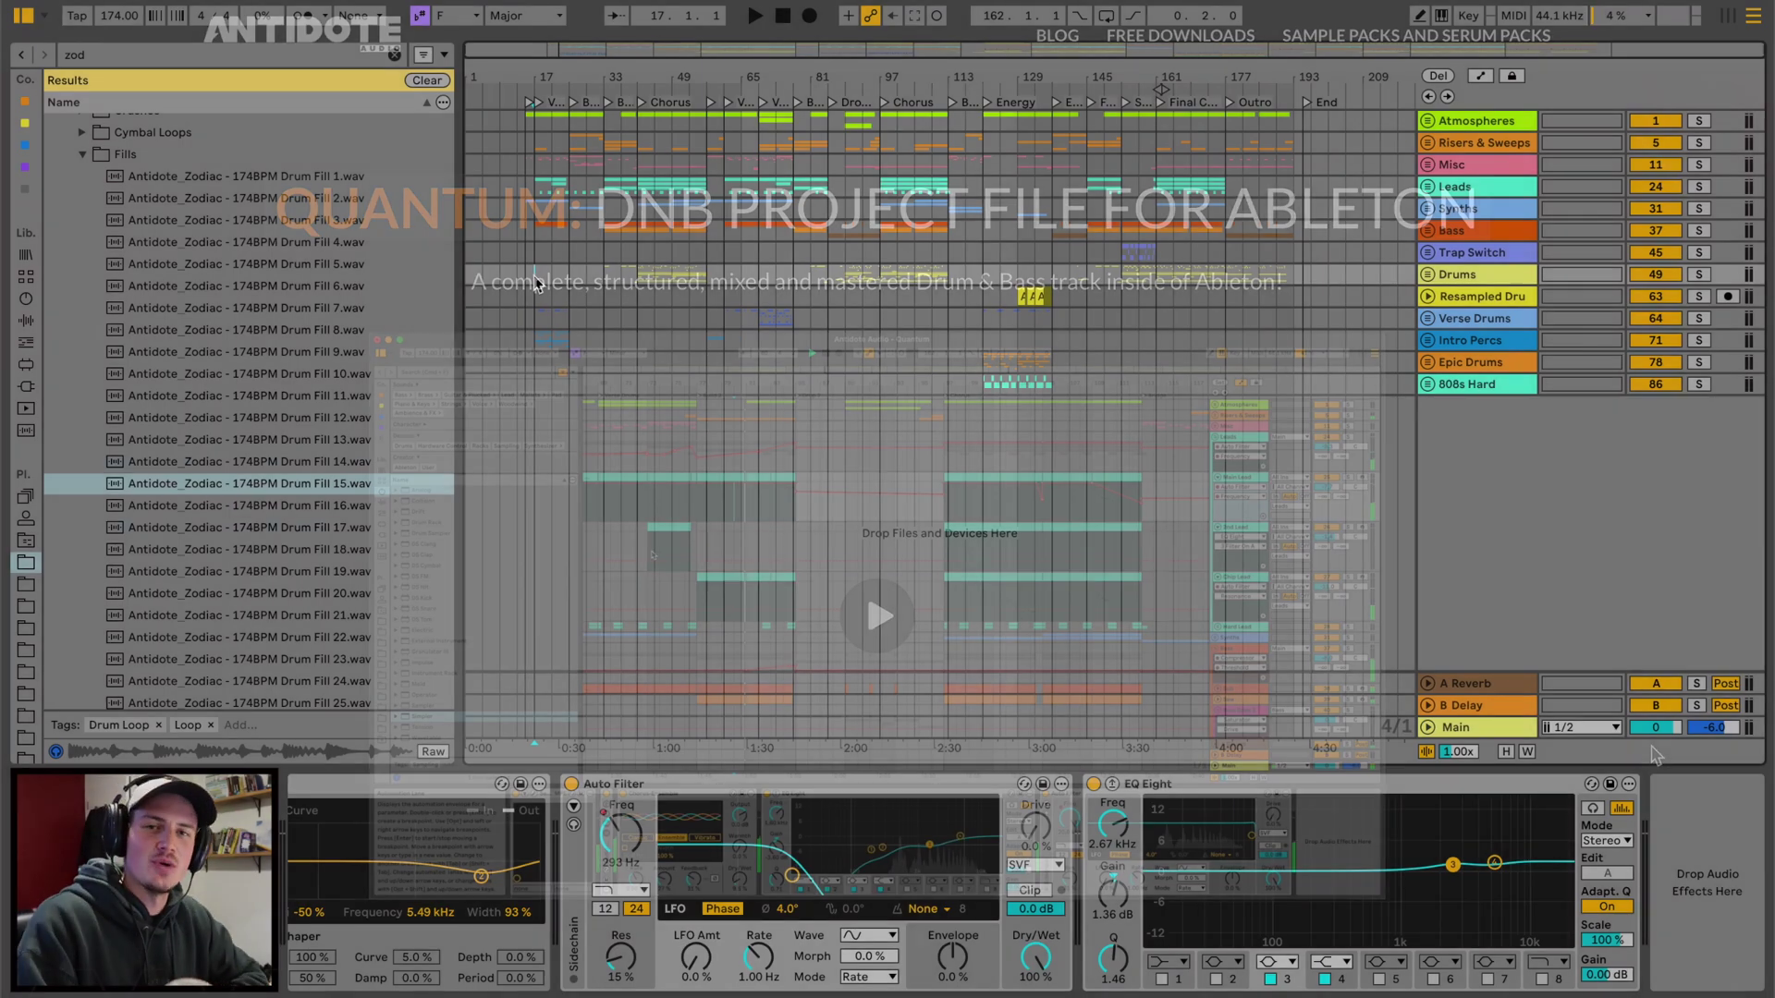
Look through the Quantum DnB project file web page past the full track player.
scroll(1655, 756, down, 8)
scroll(1655, 755, down, 10)
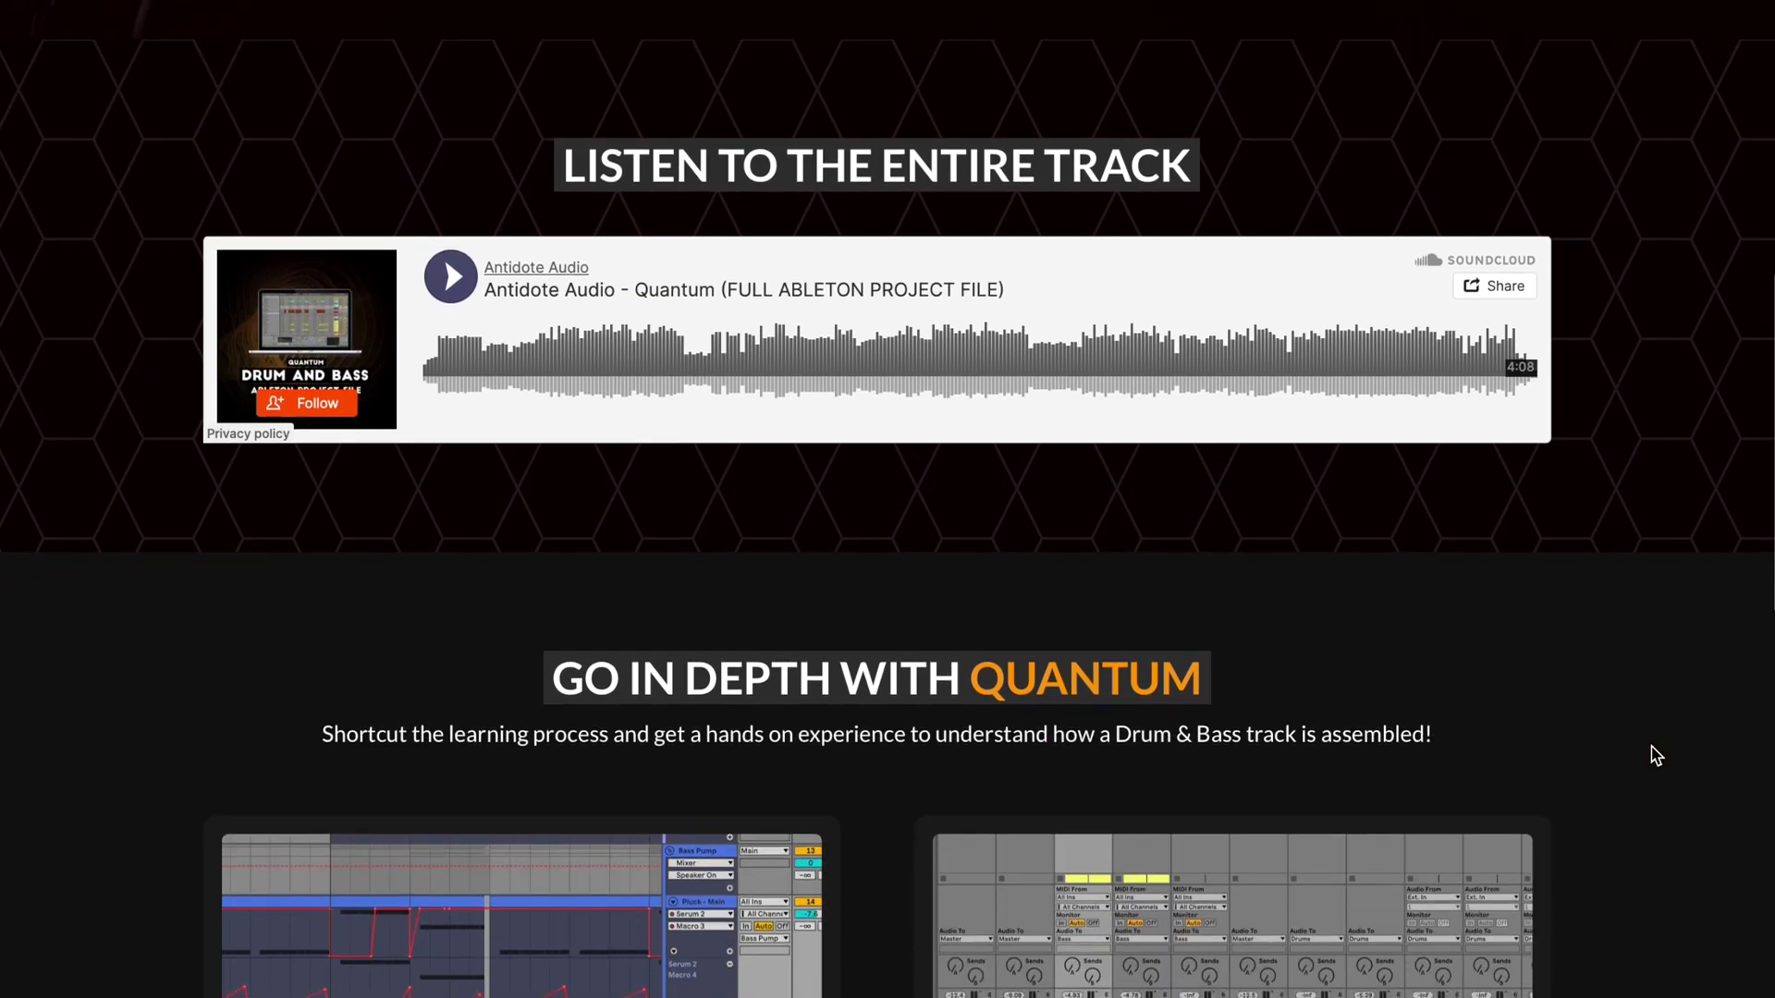